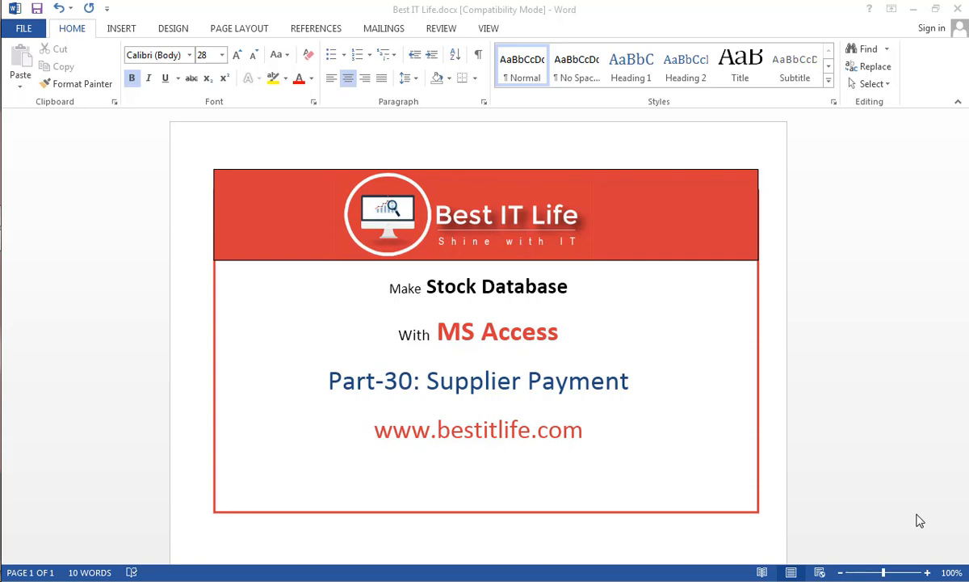
Minimize the Word document and open Stock Database.accdb from the Stock Database folder on the desktop
{"action": "left_click", "coordinate": [915, 415]}
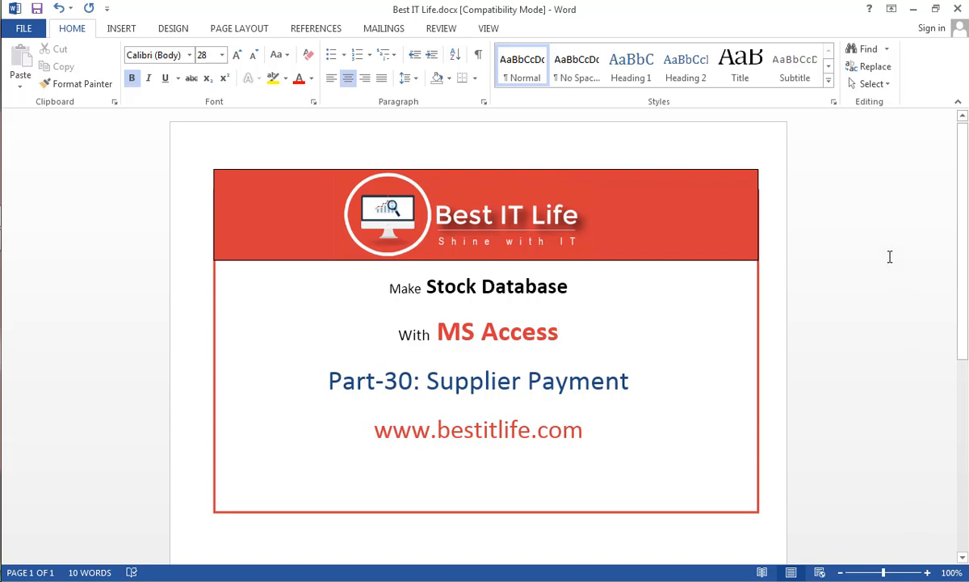
{"action": "left_click", "coordinate": [914, 11]}
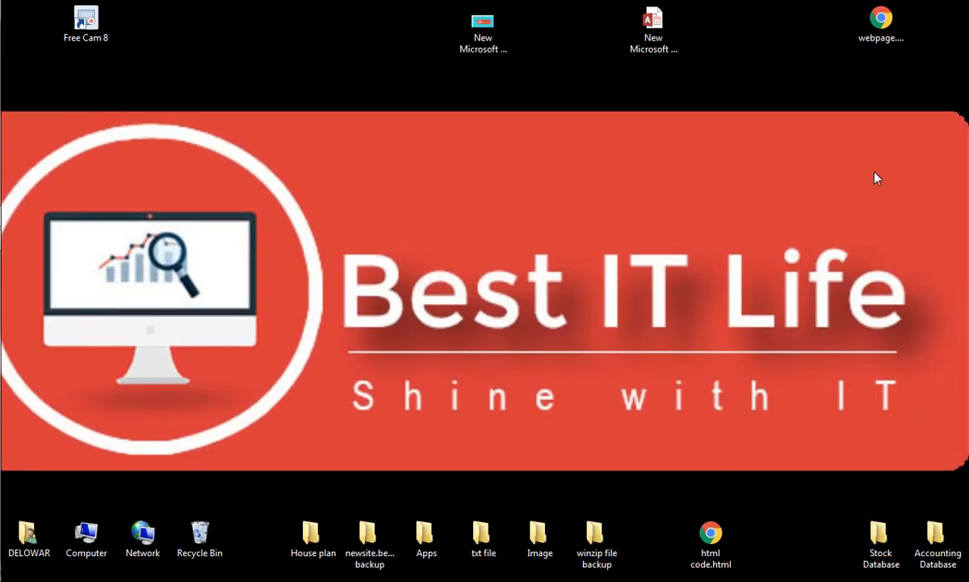
{"action": "double_click", "coordinate": [881, 546]}
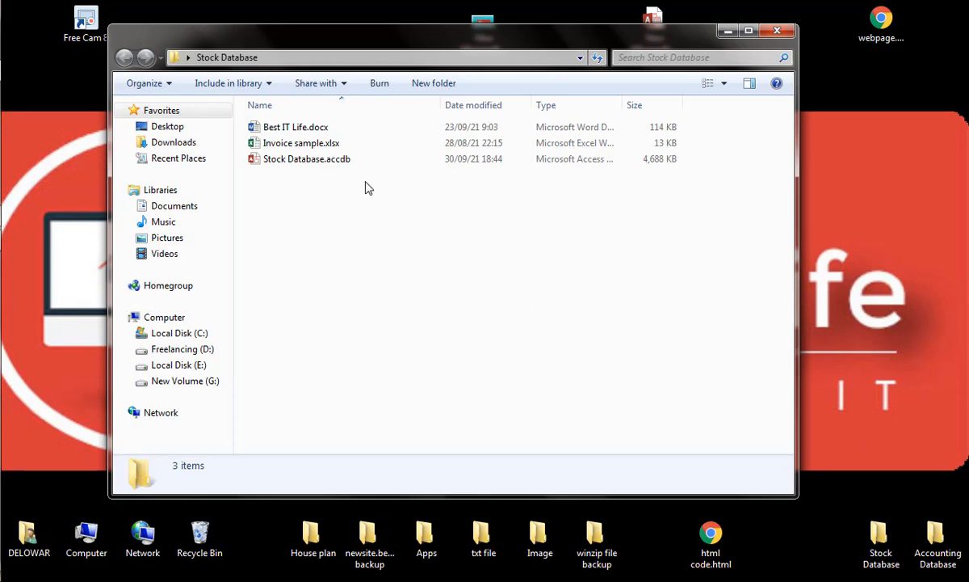
{"action": "double_click", "coordinate": [337, 161]}
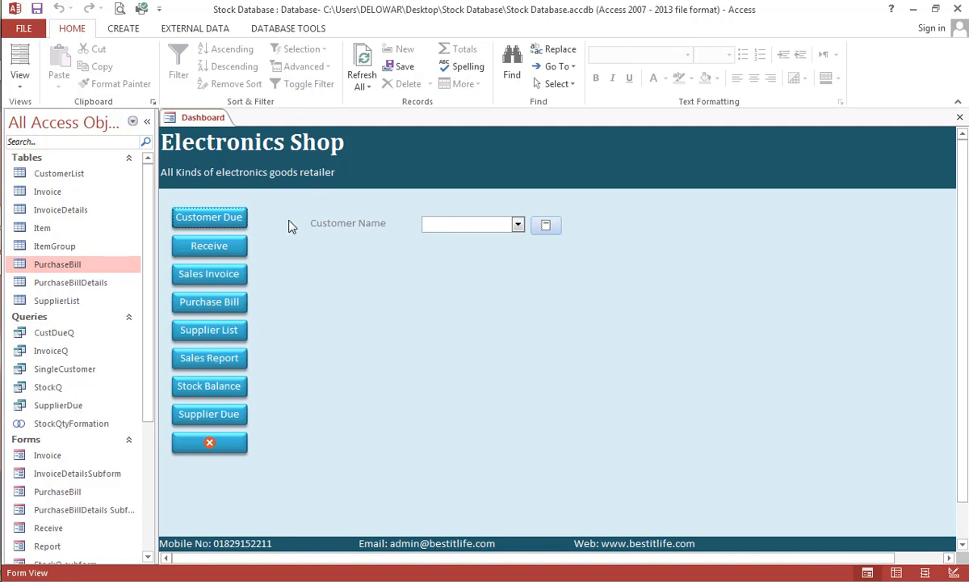
Choose the first customer in the dashboard's Customer Name field, then view the Receive from Customers form and close it
{"action": "left_click", "coordinate": [519, 225]}
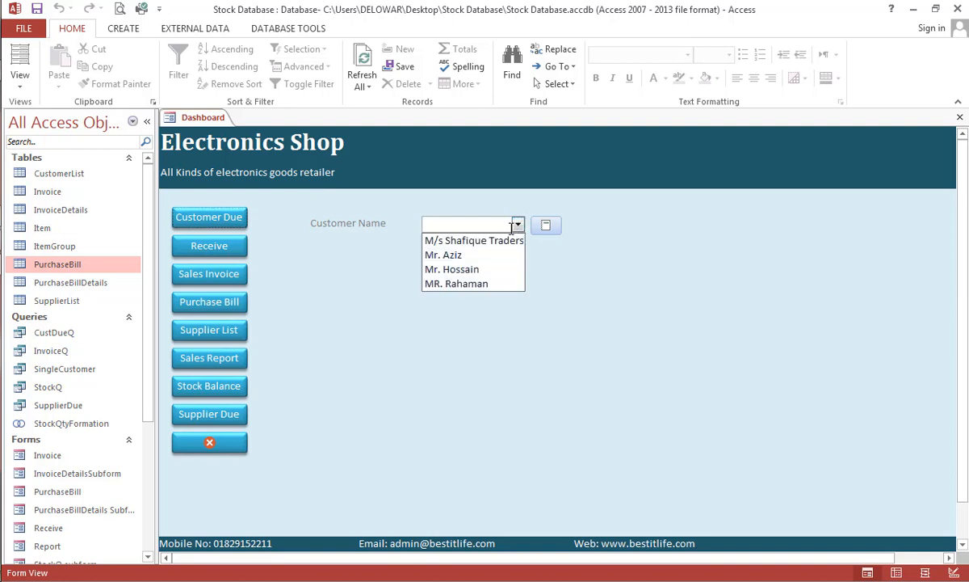
{"action": "left_click", "coordinate": [496, 241]}
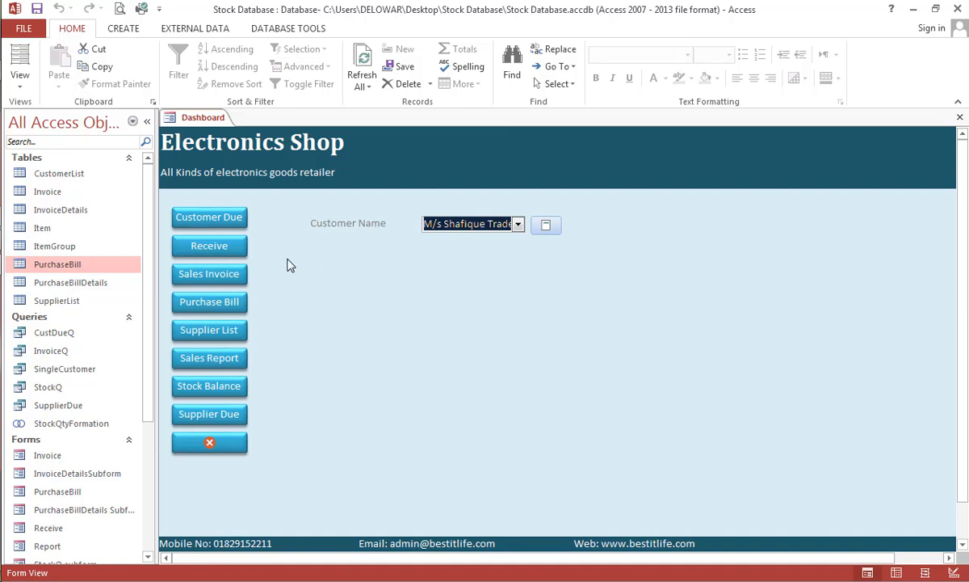
{"action": "left_click", "coordinate": [225, 246]}
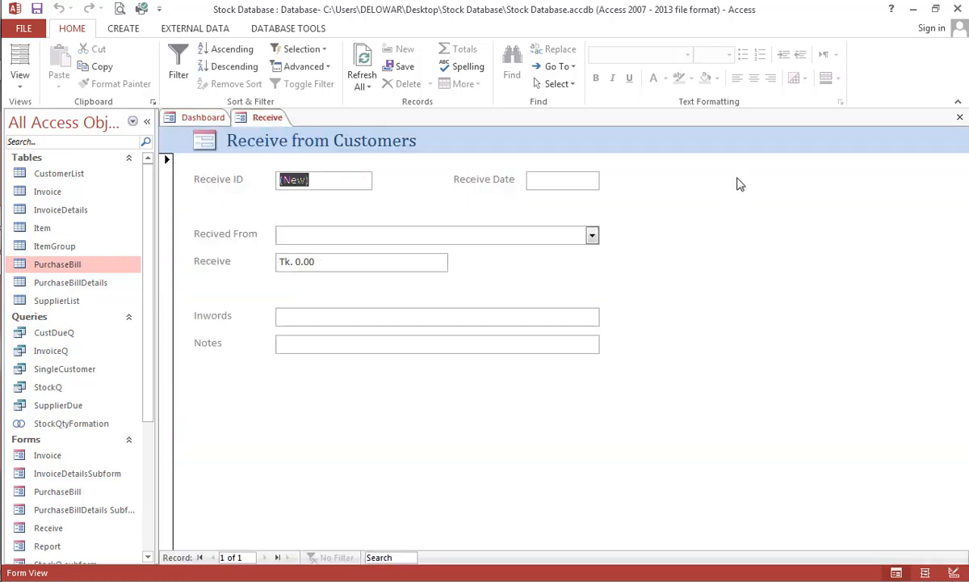
{"action": "left_click", "coordinate": [960, 118]}
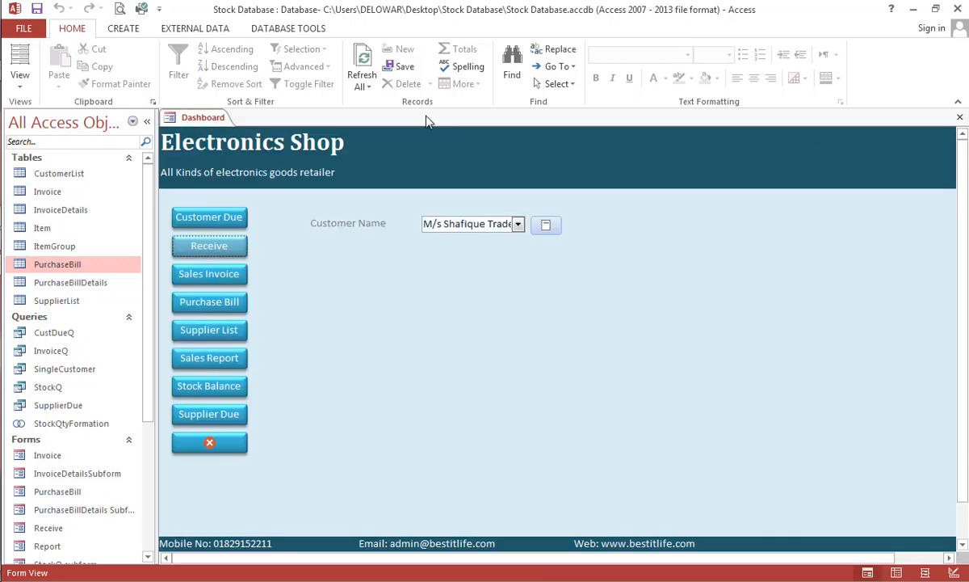
Examine the Receive column in the Invoice table, then close the table
{"action": "double_click", "coordinate": [87, 193]}
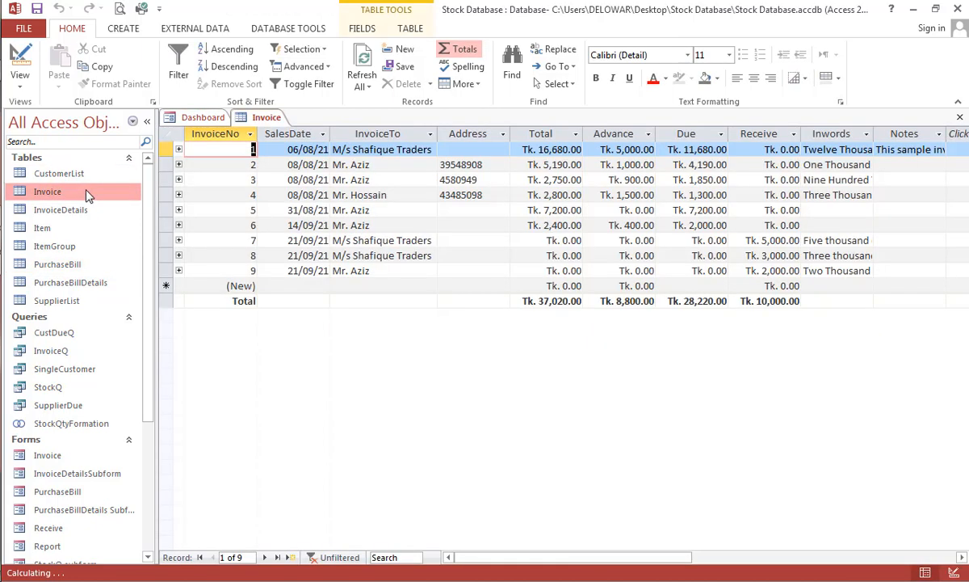
{"action": "left_click", "coordinate": [772, 134]}
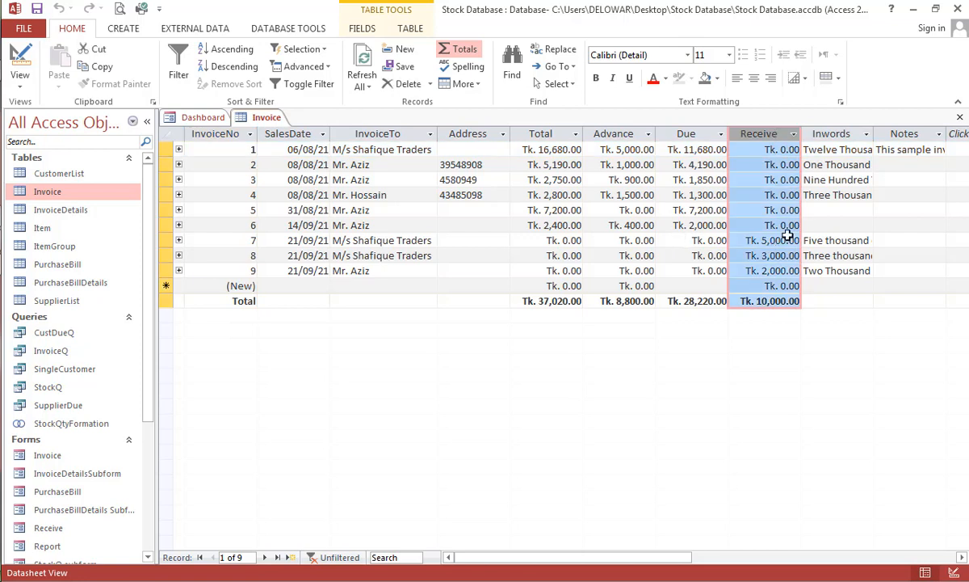
{"action": "left_click", "coordinate": [959, 118]}
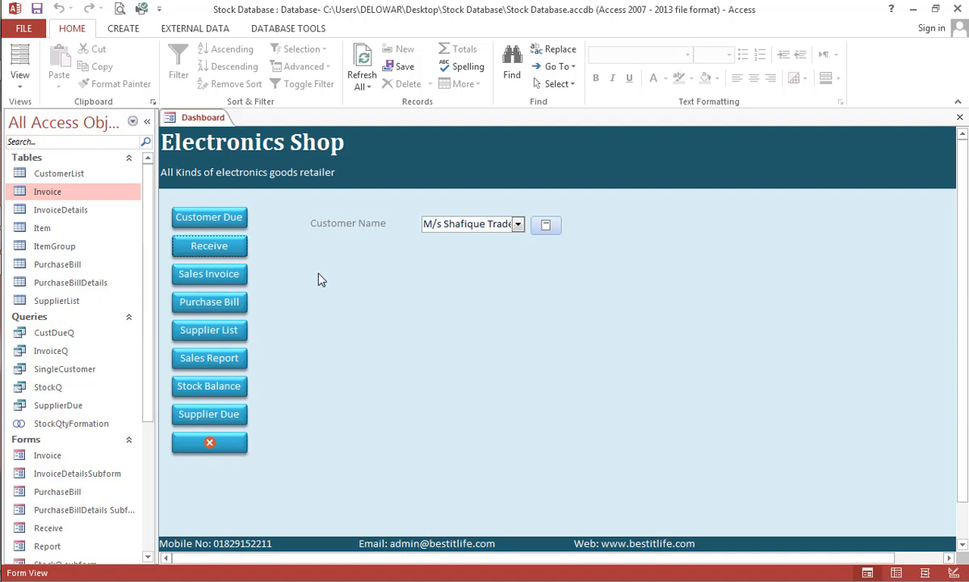
Open the PurchaseBill table and examine its Total, Advance and Due columns
{"action": "left_click", "coordinate": [68, 266]}
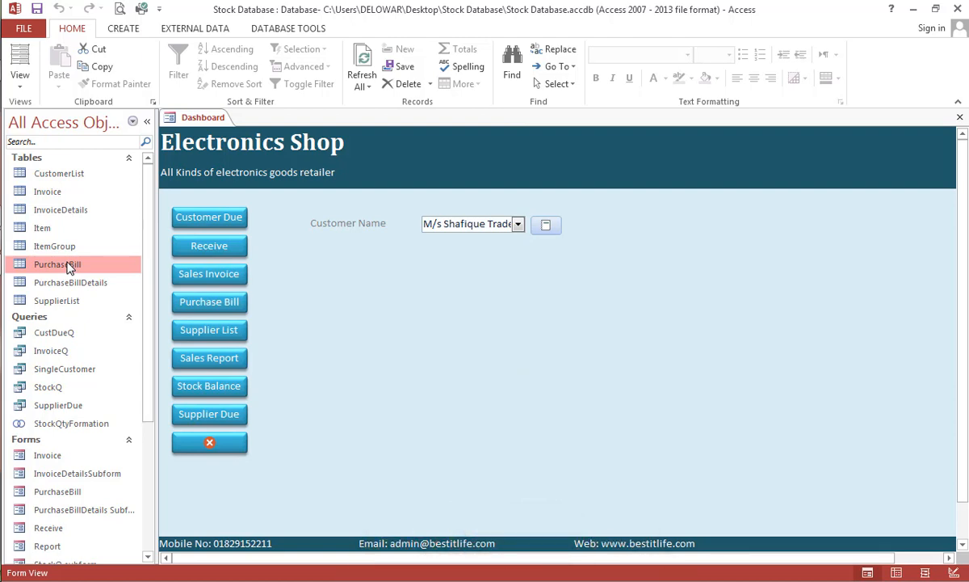
{"action": "double_click", "coordinate": [70, 267]}
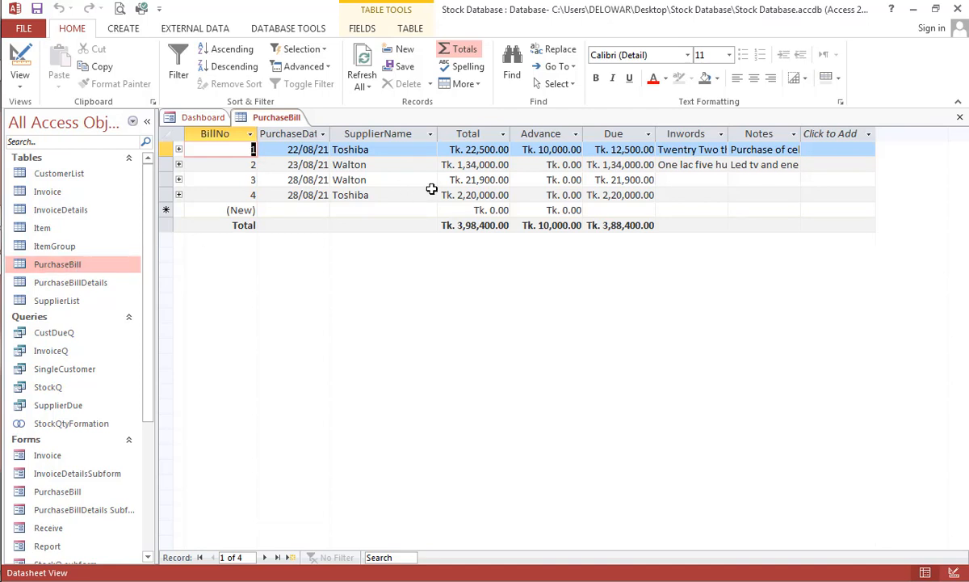
{"action": "left_click", "coordinate": [488, 137]}
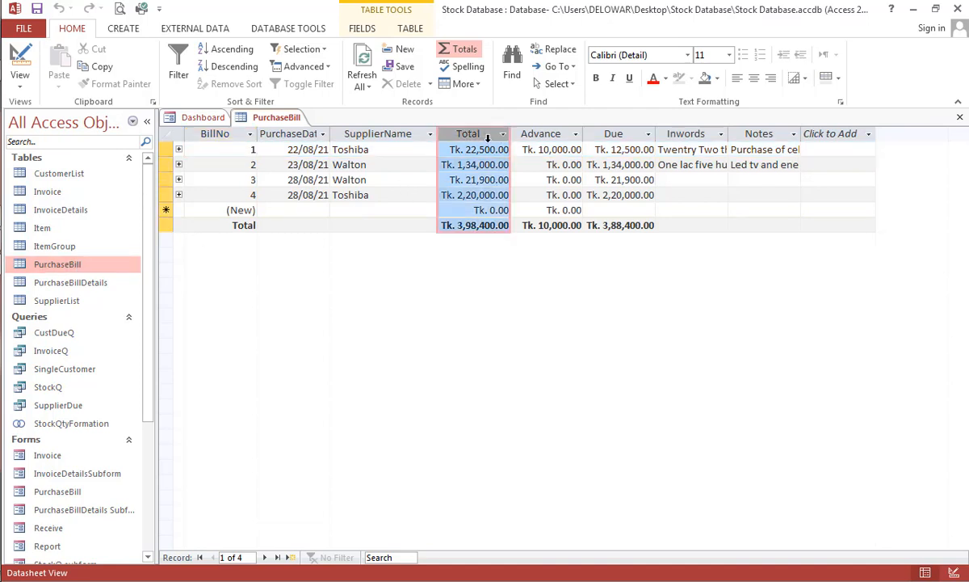
{"action": "left_click", "coordinate": [556, 134]}
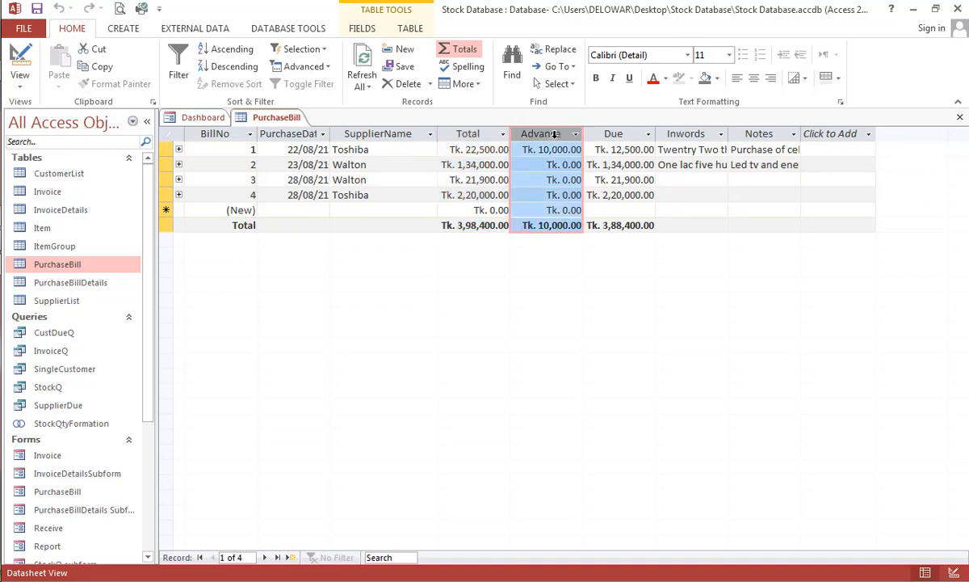
{"action": "left_click", "coordinate": [616, 134]}
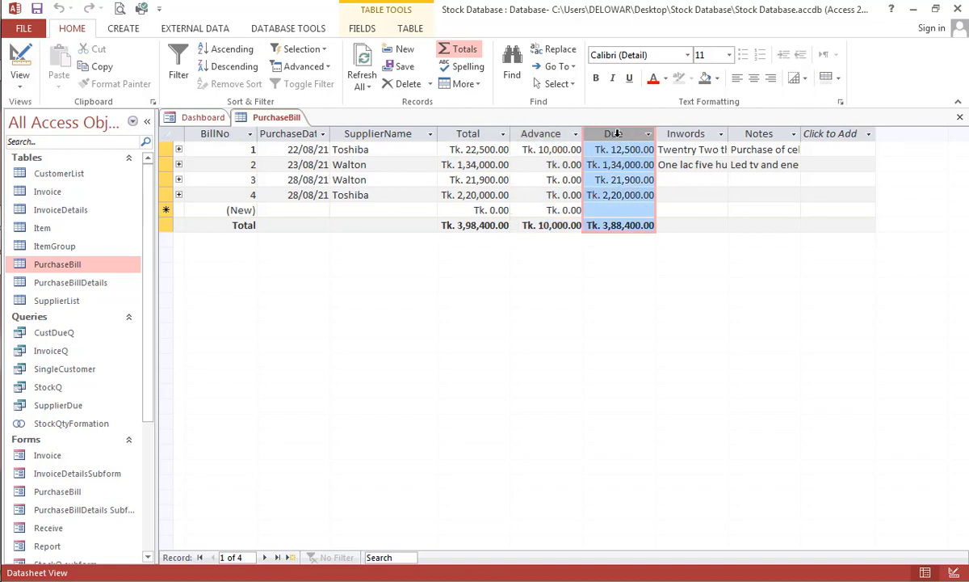
{"action": "left_click_drag", "start_coordinate": [617, 134], "coordinate": [618, 140]}
Add a field named Payment with the Currency data type to the design of the PurchaseBill table
{"action": "left_click", "coordinate": [21, 61]}
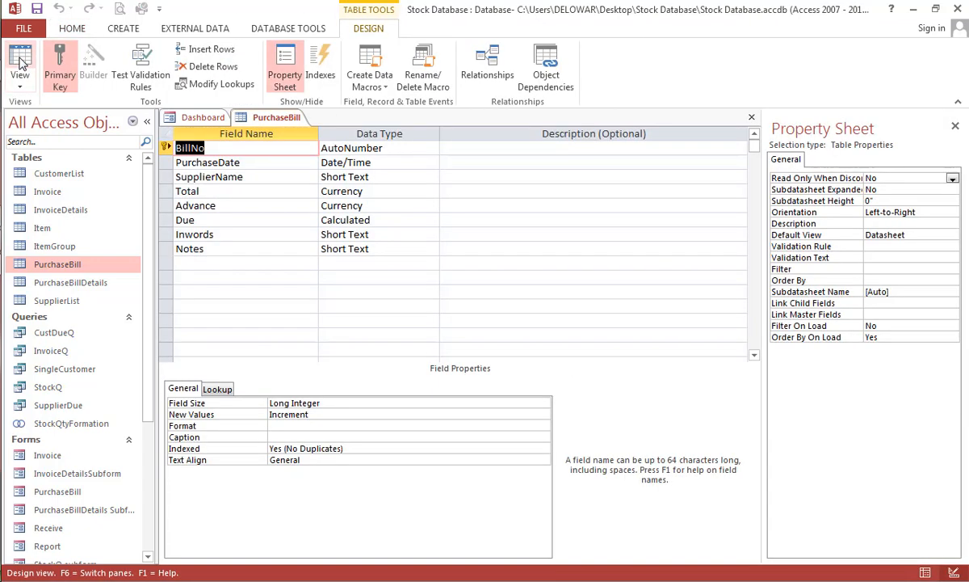
{"action": "left_click", "coordinate": [194, 261]}
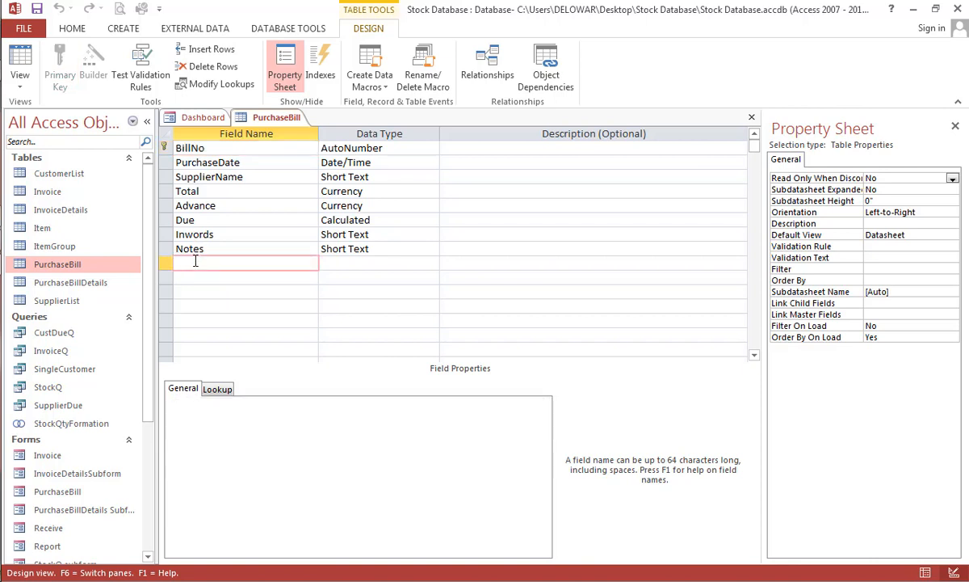
{"action": "type", "text": "Paid"}
{"action": "key", "text": "Tab"}
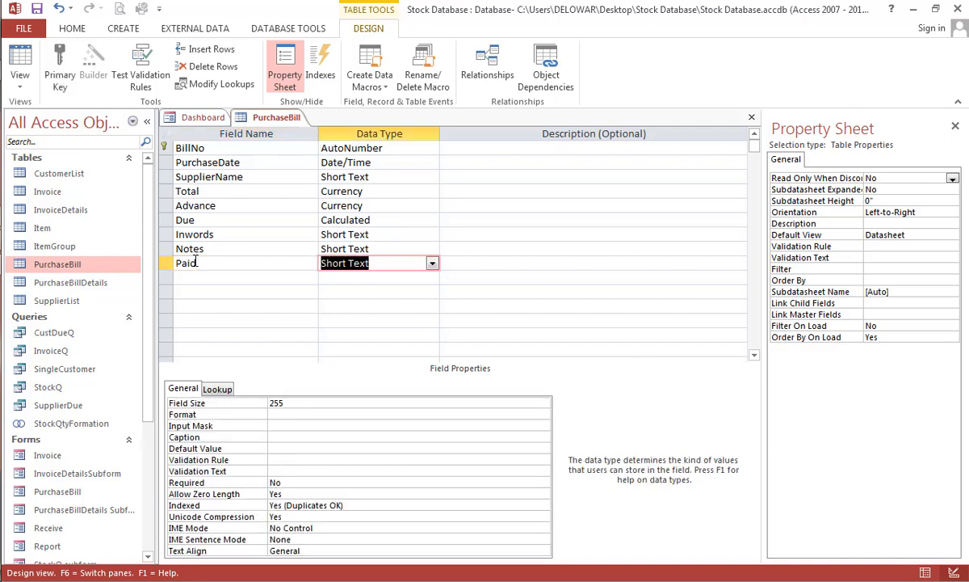
{"action": "key", "text": "shift+Tab"}
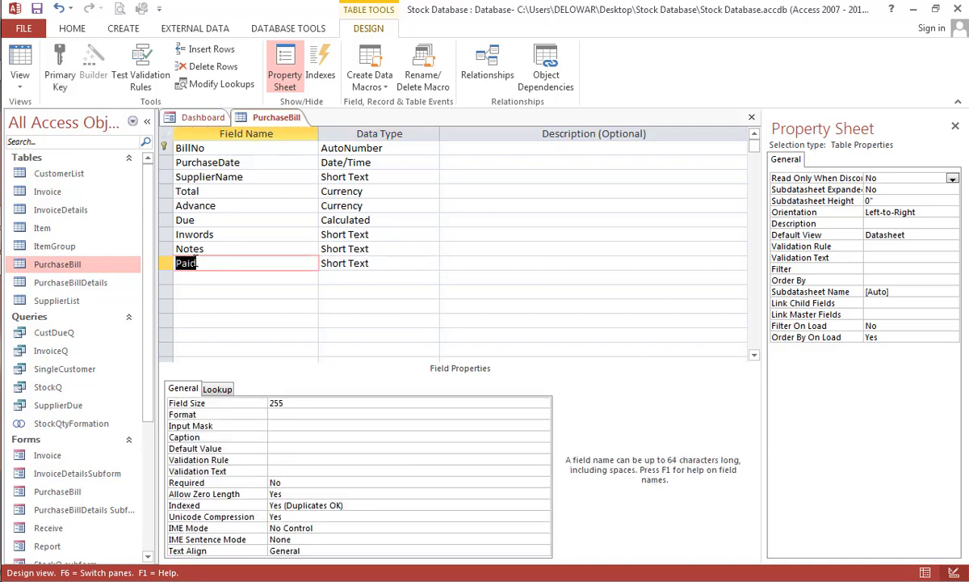
{"action": "type", "text": "Payment"}
{"action": "key", "text": "Tab"}
{"action": "type", "text": "cu"}
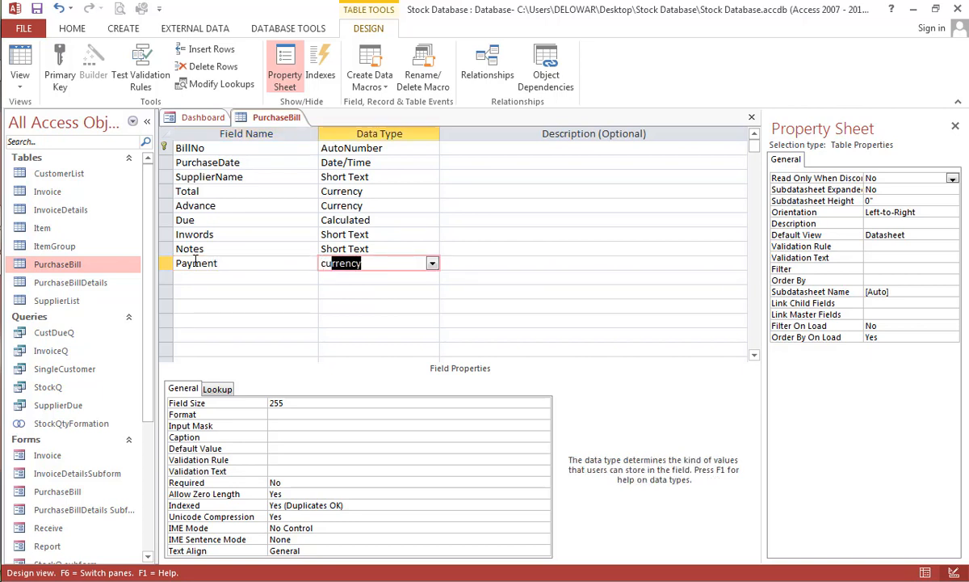
{"action": "key", "text": "Tab"}
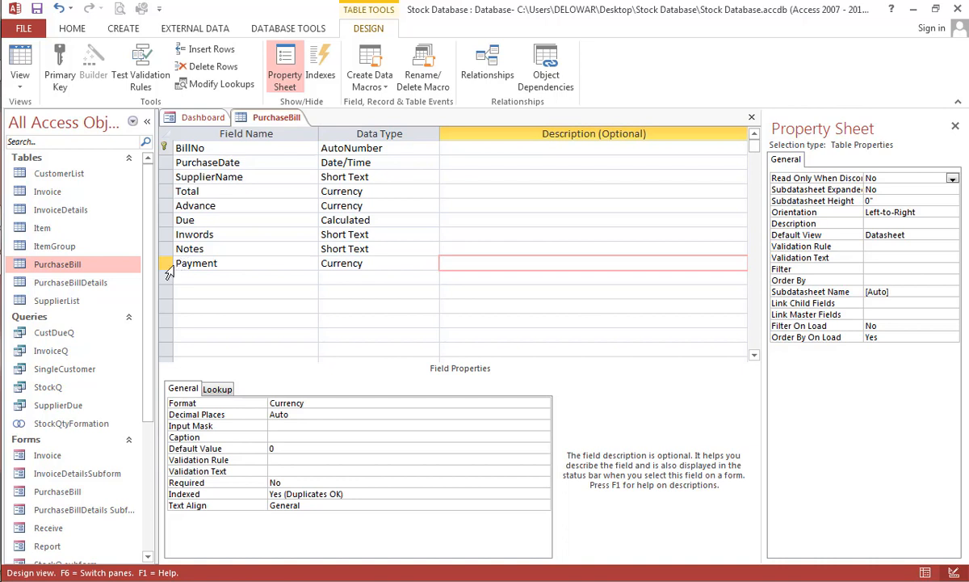
Move the Payment field between Due and Inwords, and save the table design
{"action": "left_click", "coordinate": [164, 262]}
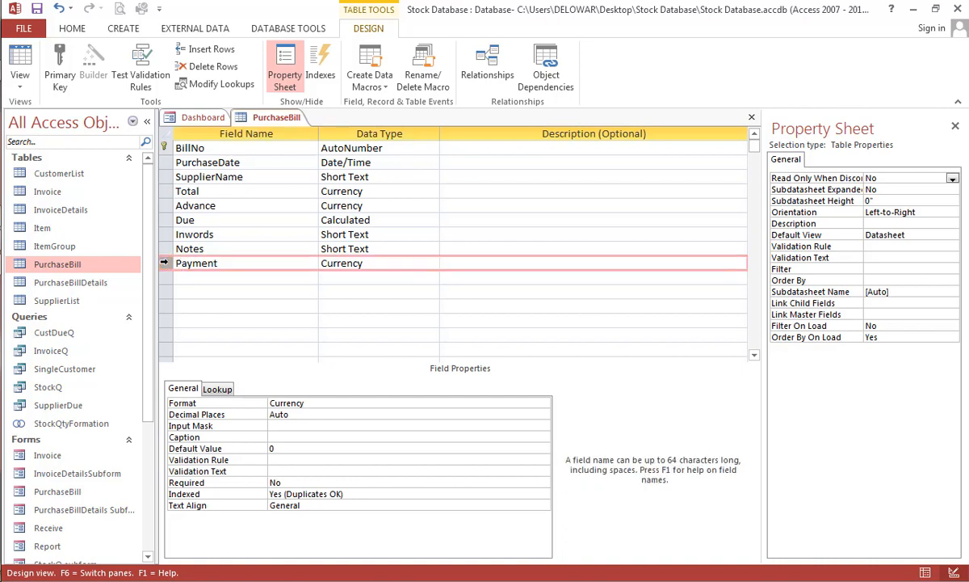
{"action": "left_click_drag", "start_coordinate": [164, 263], "coordinate": [172, 244]}
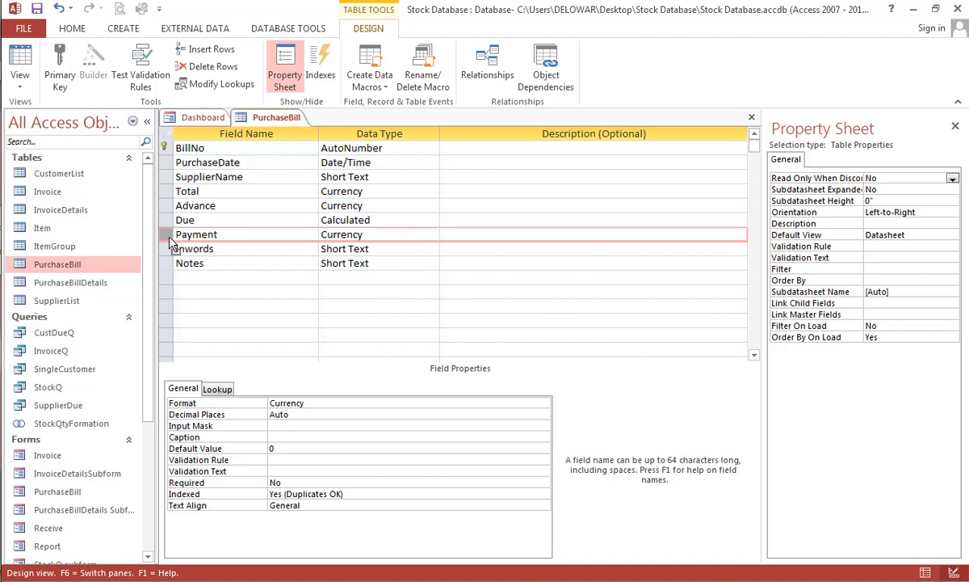
{"action": "left_click", "coordinate": [37, 10]}
Enter 0 as the Payment for all four existing PurchaseBill records in the datasheet, then save and close the table
{"action": "left_click", "coordinate": [20, 61]}
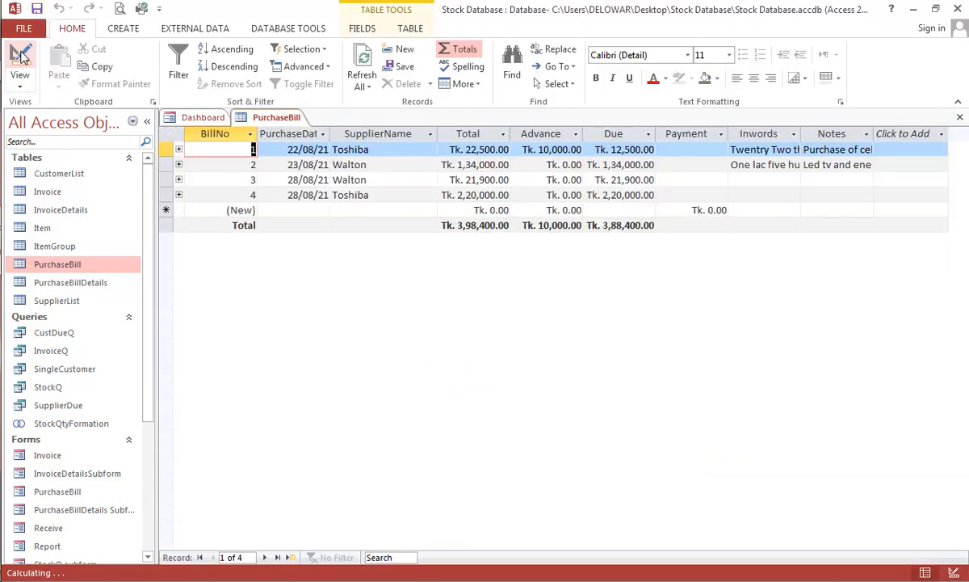
{"action": "left_click", "coordinate": [708, 150]}
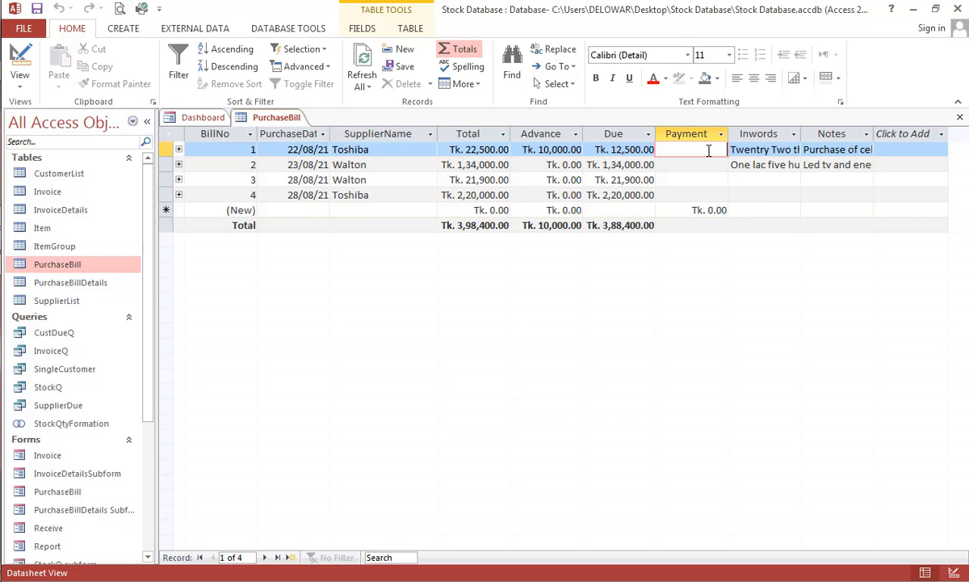
{"action": "type", "text": "0"}
{"action": "key", "text": "Down"}
{"action": "type", "text": "0"}
{"action": "key", "text": "Down"}
{"action": "type", "text": "0"}
{"action": "key", "text": "Down"}
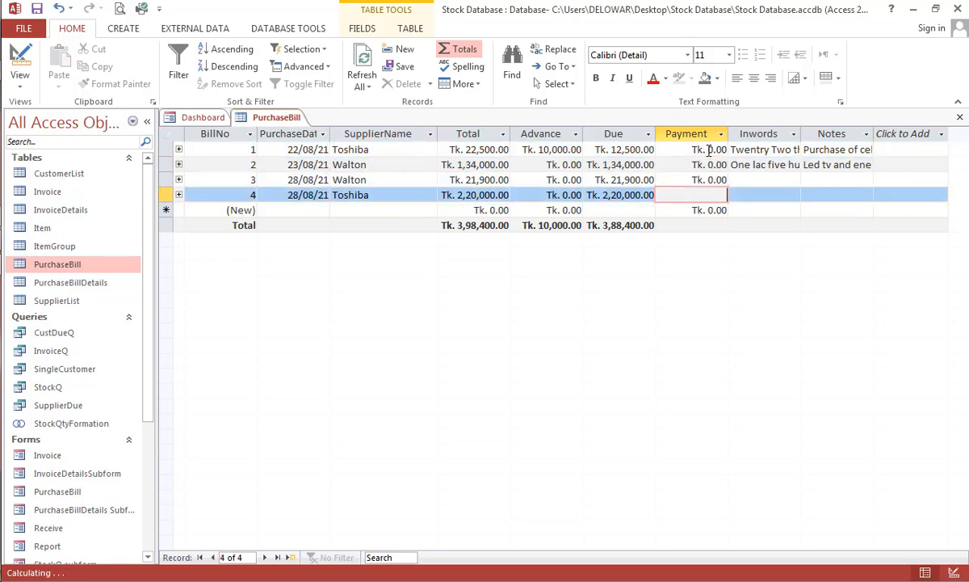
{"action": "type", "text": "0"}
{"action": "key", "text": "Down"}
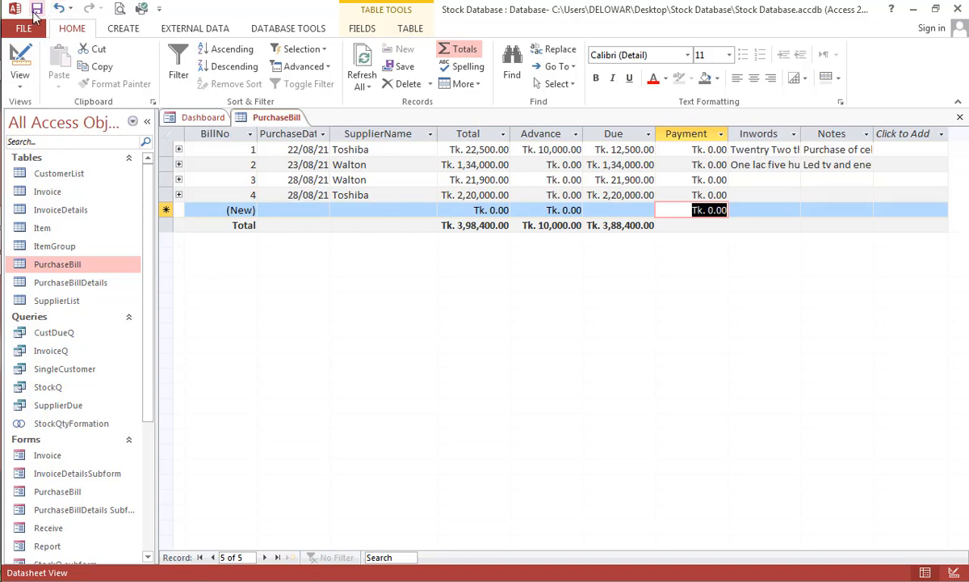
{"action": "left_click", "coordinate": [36, 10]}
{"action": "left_click", "coordinate": [697, 183]}
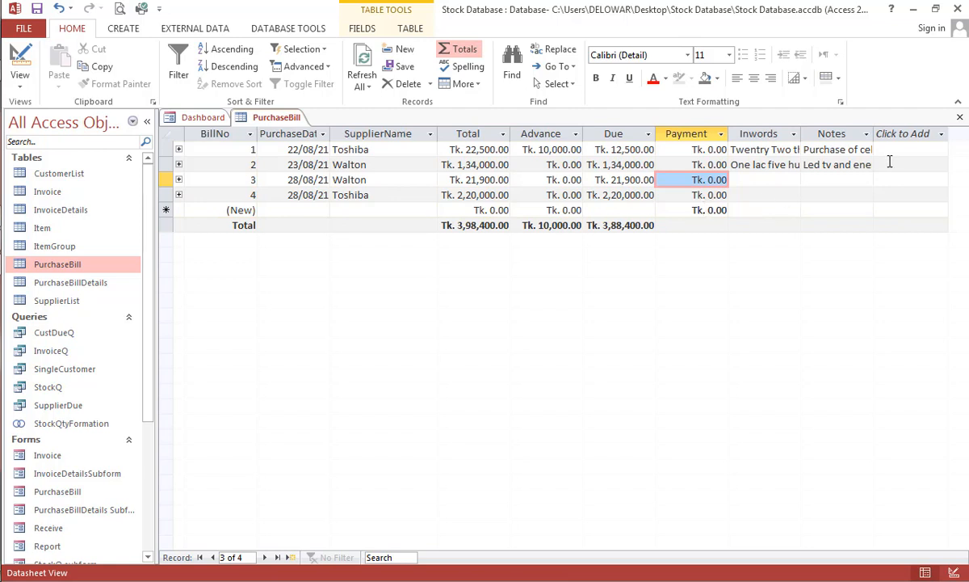
{"action": "left_click", "coordinate": [959, 119]}
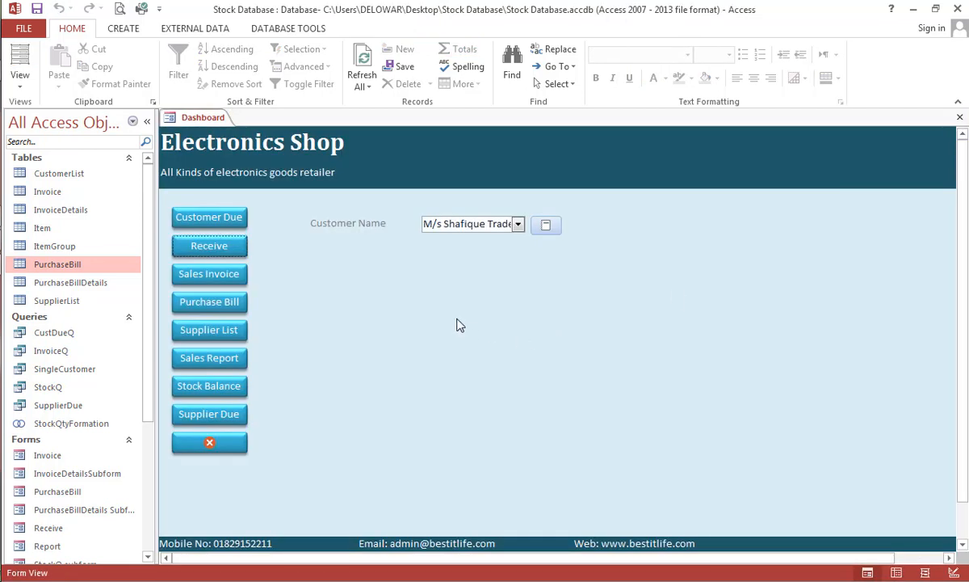
Create a form from the PurchaseBill table, keep the current Windows color scheme without further reminders, and close the Property Sheet
{"action": "left_click", "coordinate": [92, 267]}
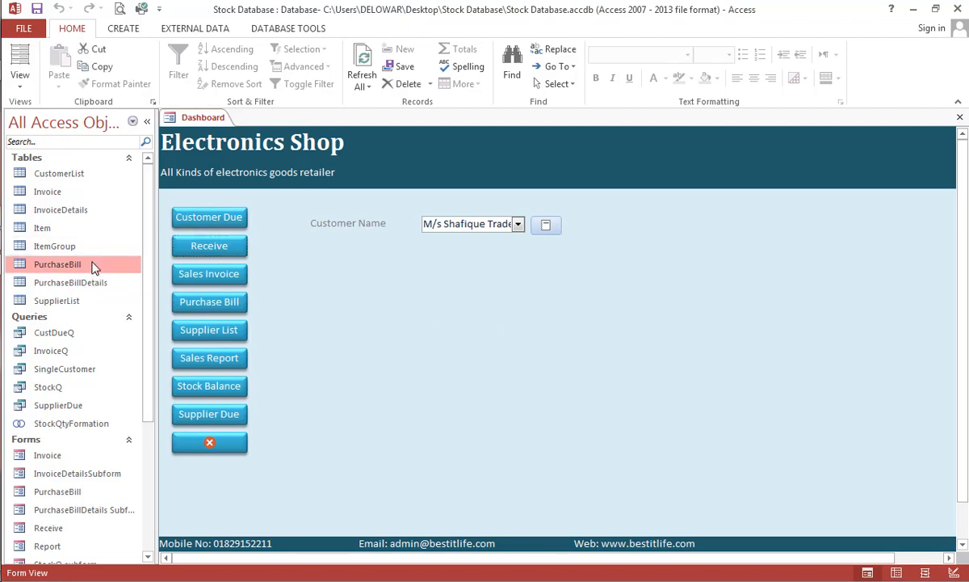
{"action": "left_click", "coordinate": [124, 32]}
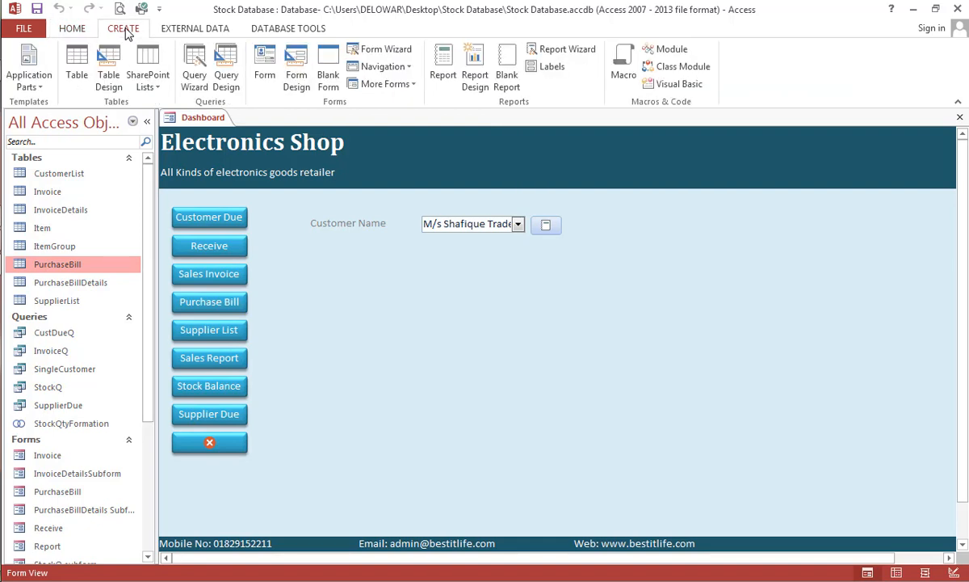
{"action": "left_click", "coordinate": [266, 60]}
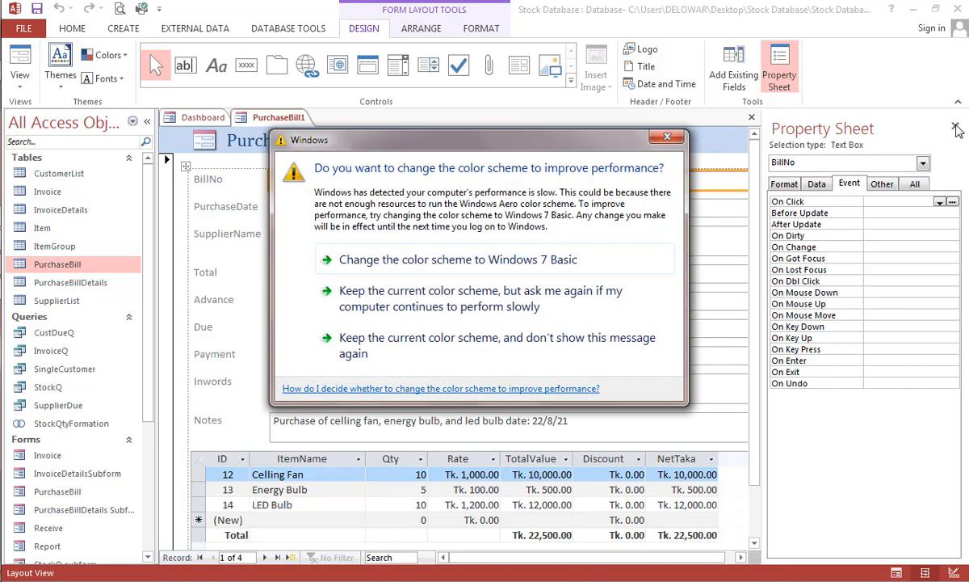
{"action": "left_click", "coordinate": [576, 337]}
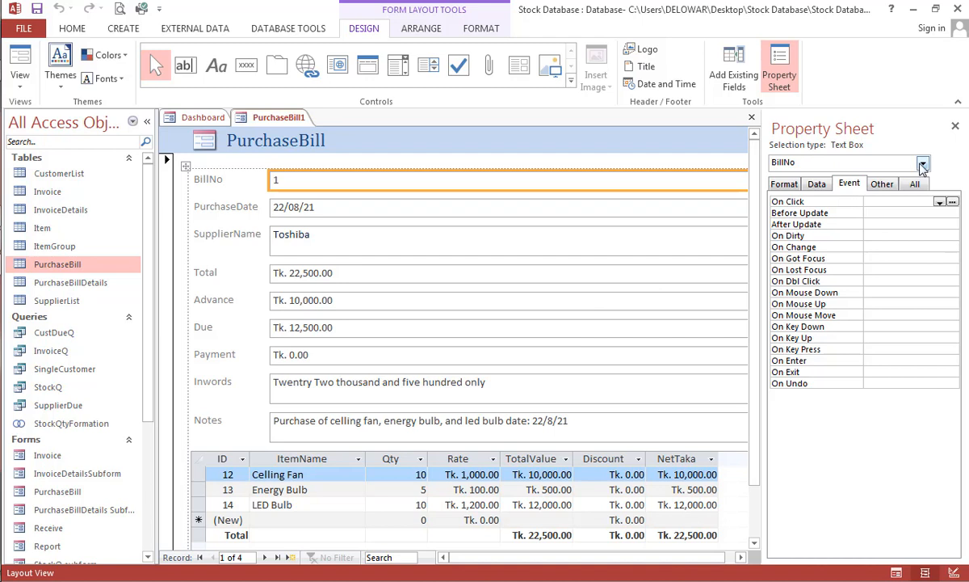
{"action": "left_click", "coordinate": [954, 130]}
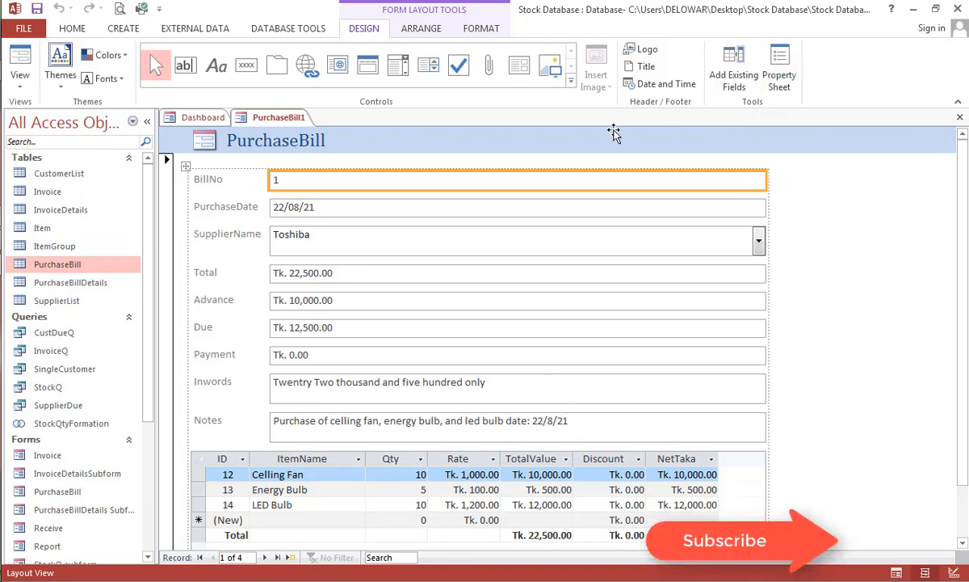
Change the title in the new form's header to Payment Voucher
{"action": "left_click", "coordinate": [285, 140]}
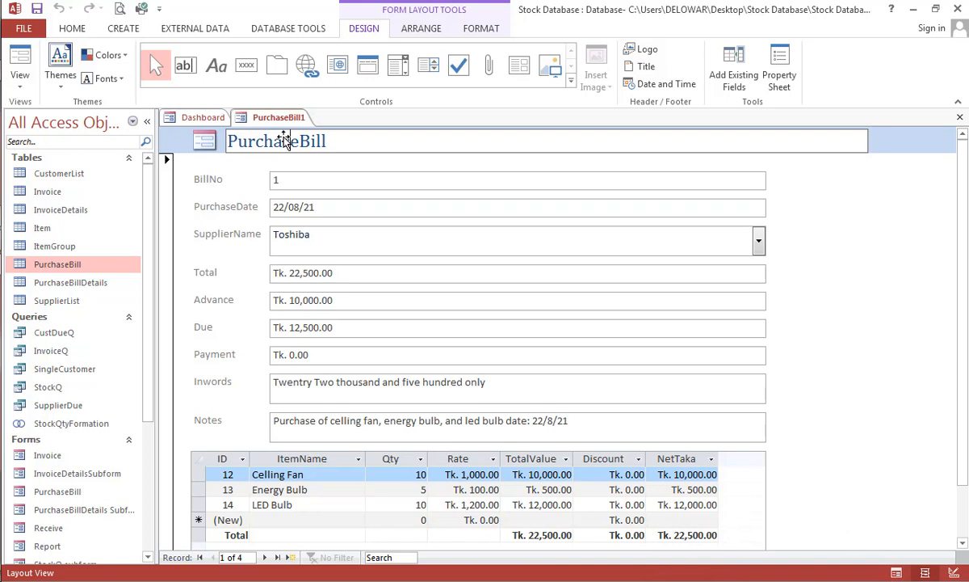
{"action": "key", "text": "Right"}
{"action": "key", "text": "Right"}
{"action": "key", "text": "BackSpace"}
{"action": "key", "text": "BackSpace"}
{"action": "key", "text": "BackSpace"}
{"action": "key", "text": "BackSpace"}
{"action": "key", "text": "BackSpace"}
{"action": "key", "text": "BackSpace"}
{"action": "key", "text": "BackSpace"}
{"action": "key", "text": "BackSpace"}
{"action": "key", "text": "BackSpace"}
{"action": "key", "text": "BackSpace"}
{"action": "key", "text": "BackSpace"}
{"action": "key", "text": "BackSpace"}
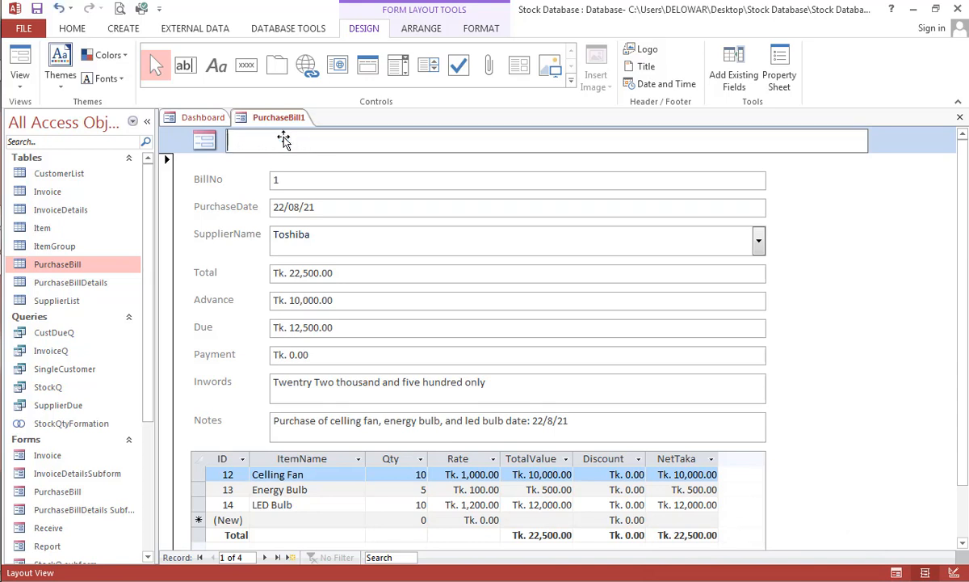
{"action": "type", "text": "Payments"}
{"action": "key", "text": "BackSpace"}
{"action": "type", "text": "Voucher"}
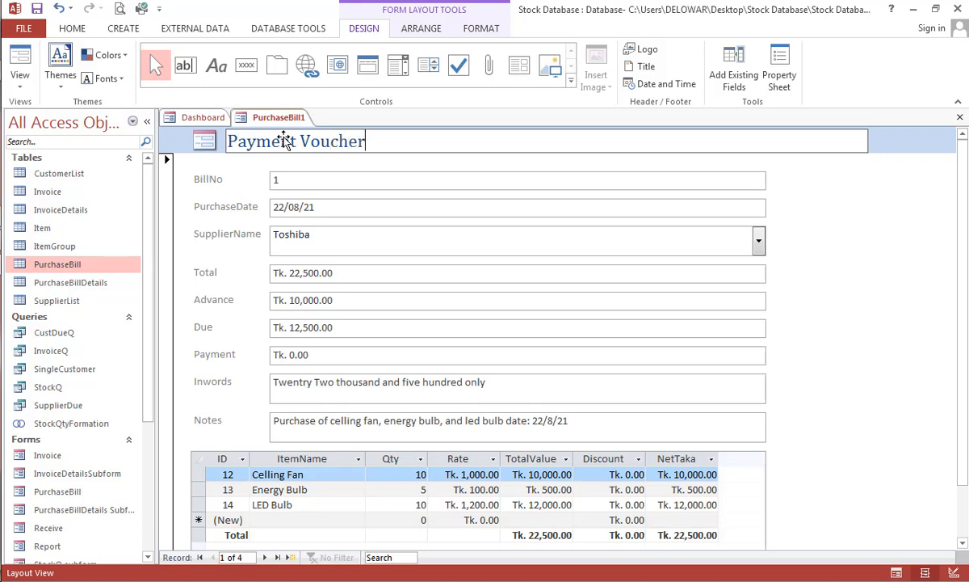
{"action": "key", "text": "Return"}
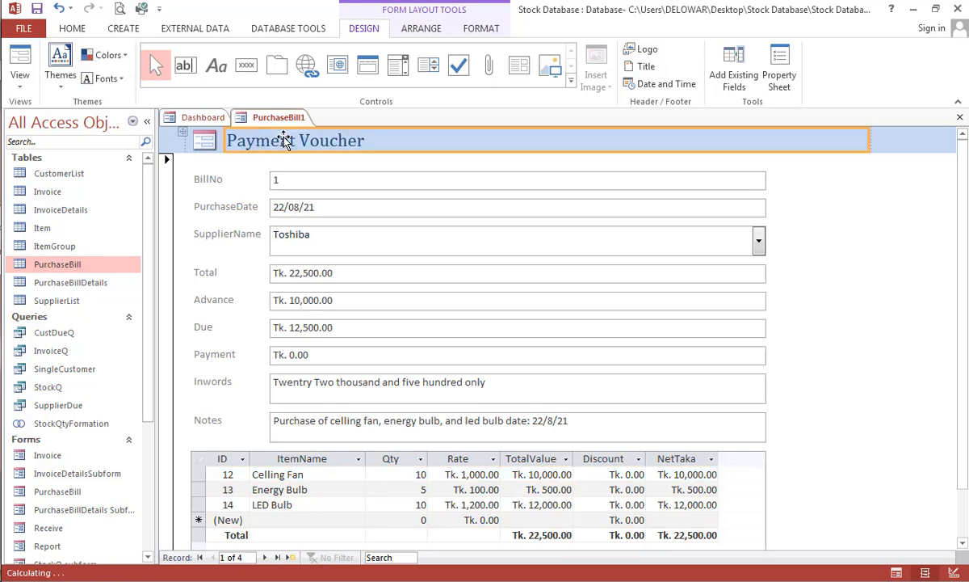
Save the form under the name PaymentVoucher
{"action": "left_click", "coordinate": [38, 9]}
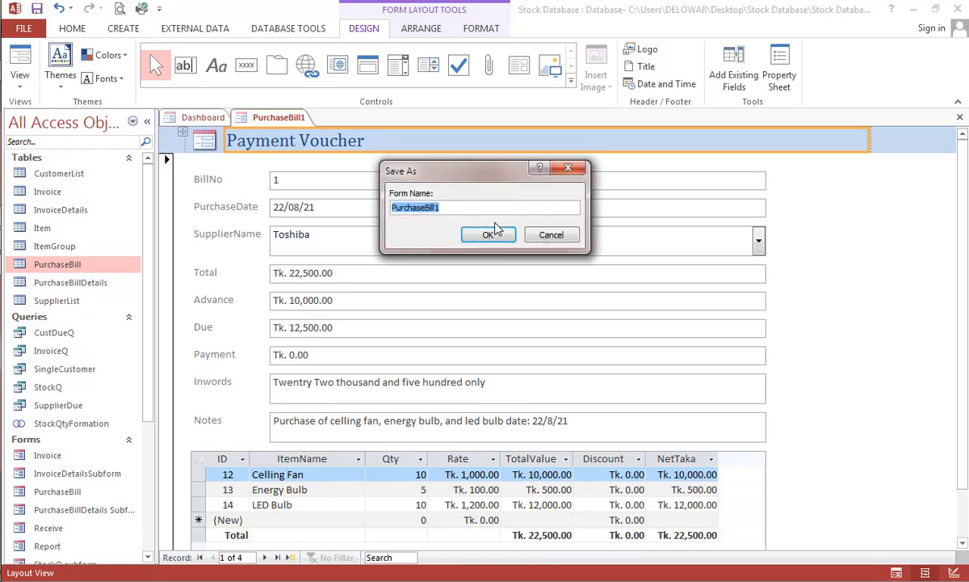
{"action": "left_click", "coordinate": [489, 208]}
{"action": "key", "text": "BackSpace"}
{"action": "key", "text": "BackSpace"}
{"action": "key", "text": "BackSpace"}
{"action": "key", "text": "BackSpace"}
{"action": "key", "text": "BackSpace"}
{"action": "key", "text": "BackSpace"}
{"action": "key", "text": "BackSpace"}
{"action": "key", "text": "BackSpace"}
{"action": "key", "text": "BackSpace"}
{"action": "key", "text": "BackSpace"}
{"action": "key", "text": "BackSpace"}
{"action": "key", "text": "BackSpace"}
{"action": "key", "text": "BackSpace"}
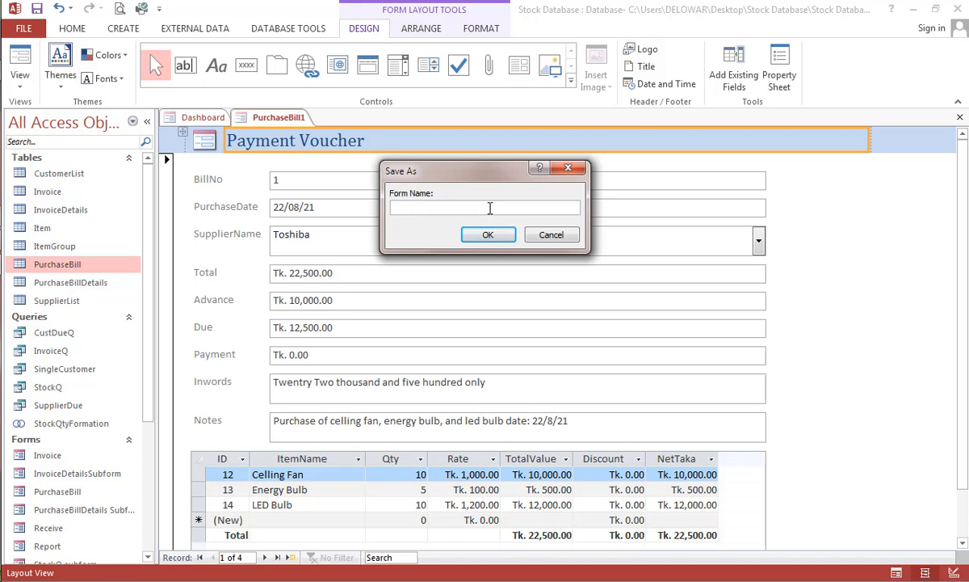
{"action": "type", "text": "Paymetn"}
{"action": "key", "text": "BackSpace"}
{"action": "key", "text": "BackSpace"}
{"action": "type", "text": "ntVoucher"}
{"action": "key", "text": "Return"}
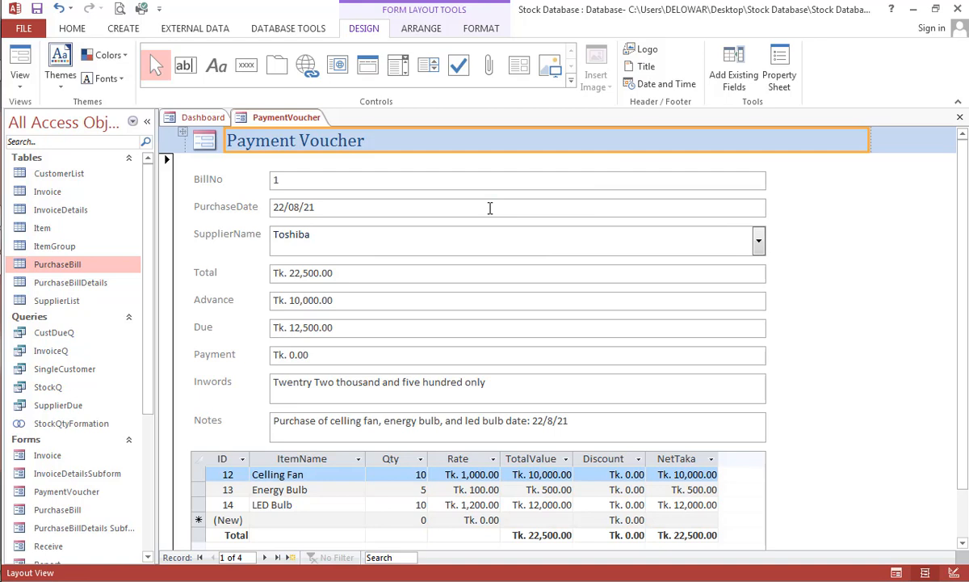
Change the BillNo label's text to ID
{"action": "left_click", "coordinate": [208, 181]}
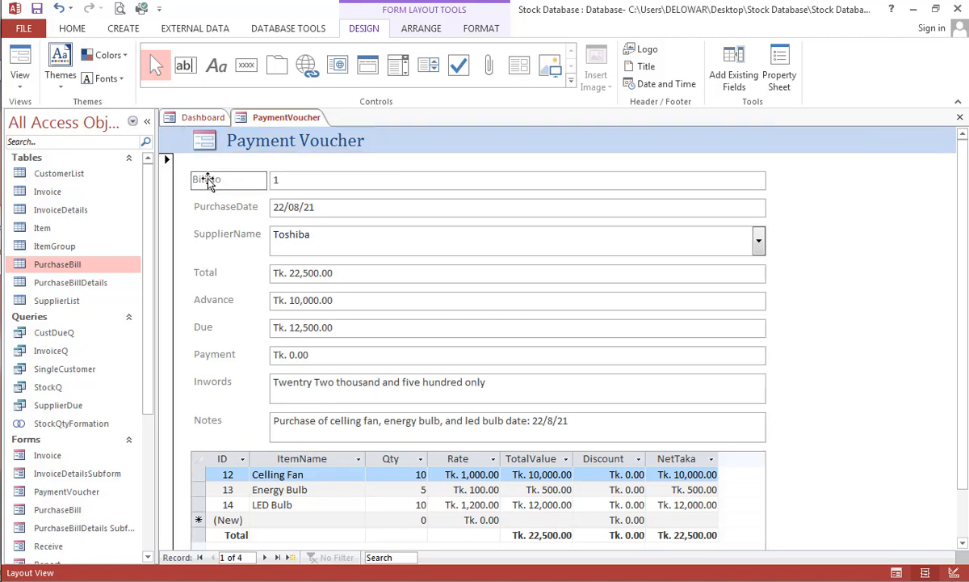
{"action": "left_click", "coordinate": [208, 181]}
{"action": "key", "text": "BackSpace"}
{"action": "key", "text": "BackSpace"}
{"action": "key", "text": "BackSpace"}
{"action": "key", "text": "BackSpace"}
{"action": "key", "text": "Delete"}
{"action": "key", "text": "Delete"}
{"action": "type", "text": "ID"}
Change the PurchaseDate label's text to Payment Date
{"action": "left_click", "coordinate": [228, 207]}
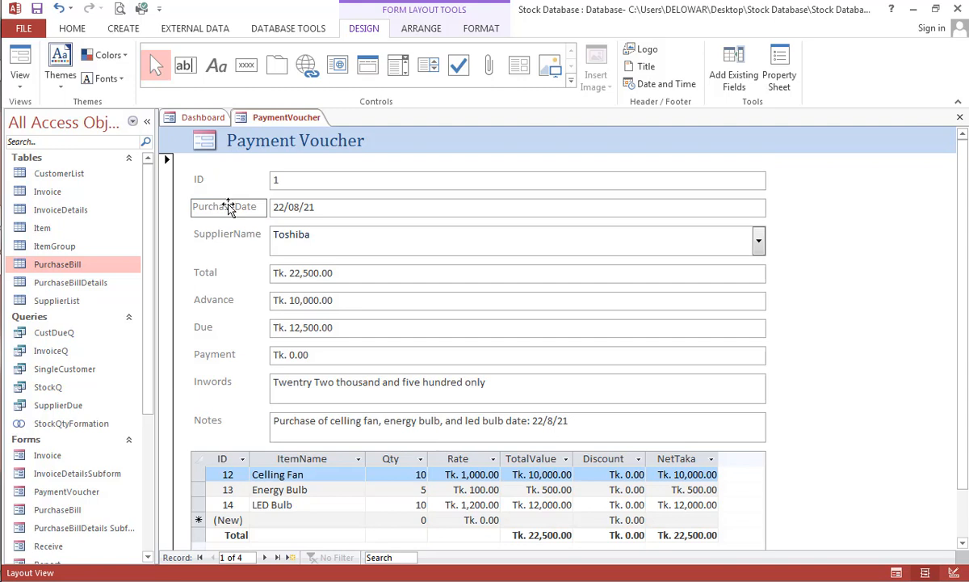
{"action": "left_click", "coordinate": [228, 207]}
{"action": "key", "text": "BackSpace"}
{"action": "key", "text": "BackSpace"}
{"action": "key", "text": "BackSpace"}
{"action": "key", "text": "BackSpace"}
{"action": "key", "text": "BackSpace"}
{"action": "key", "text": "BackSpace"}
{"action": "key", "text": "BackSpace"}
{"action": "key", "text": "BackSpace"}
Insert a space in the SupplierName label so that it reads Supplier Name
{"action": "left_click", "coordinate": [232, 234]}
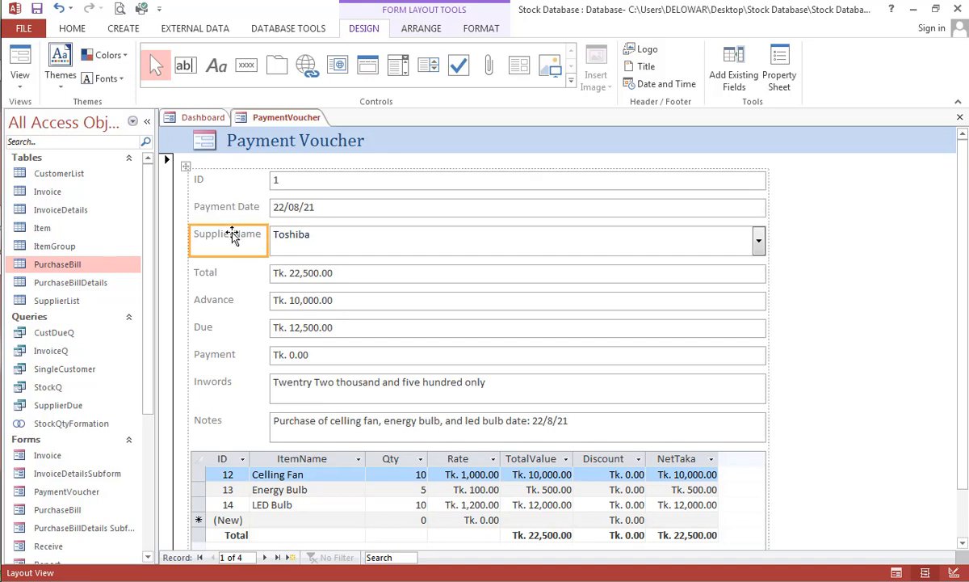
{"action": "double_click", "coordinate": [232, 234]}
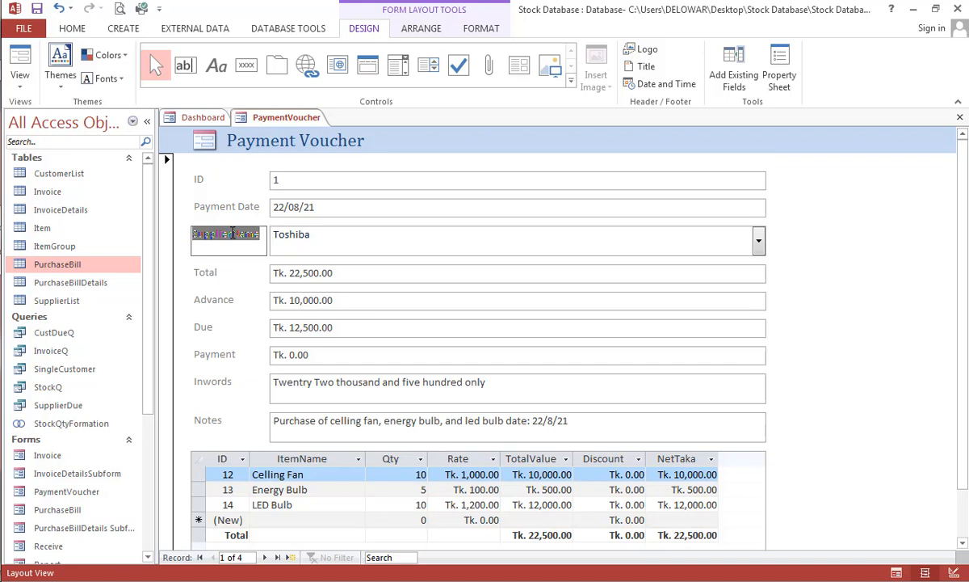
{"action": "left_click", "coordinate": [232, 234]}
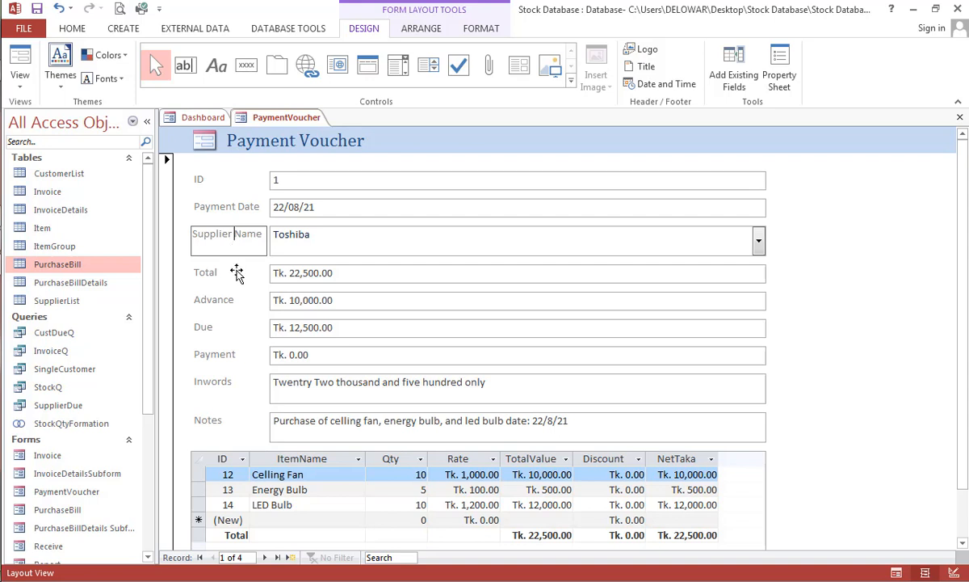
Delete the Total, Advance and Due fields with their labels from the form
{"action": "left_click", "coordinate": [235, 272]}
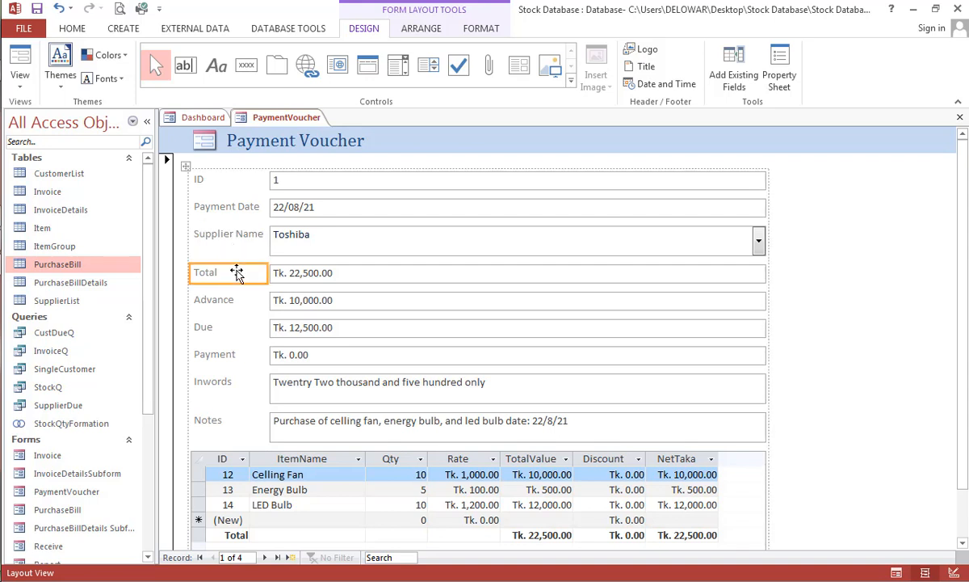
{"action": "left_click", "coordinate": [343, 273]}
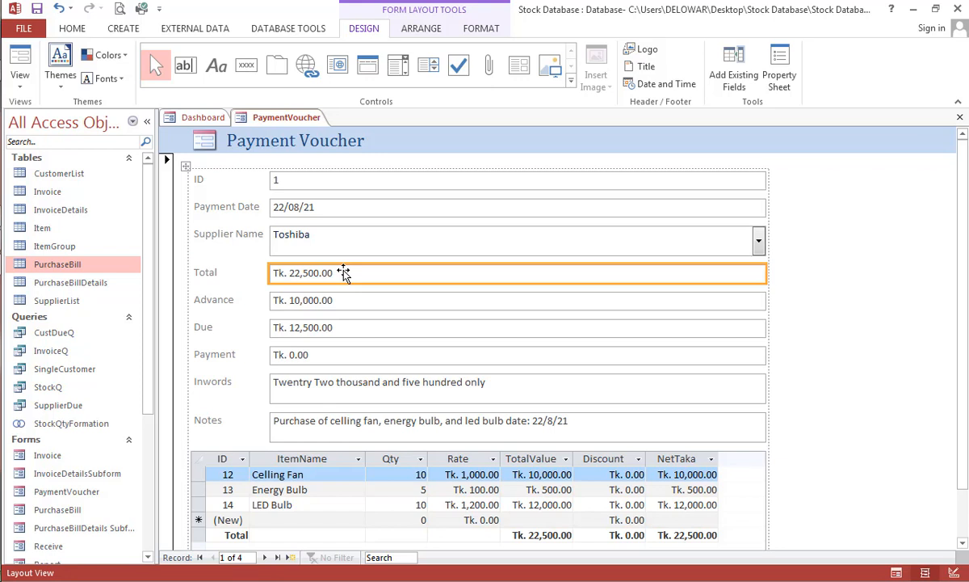
{"action": "key", "text": "Delete"}
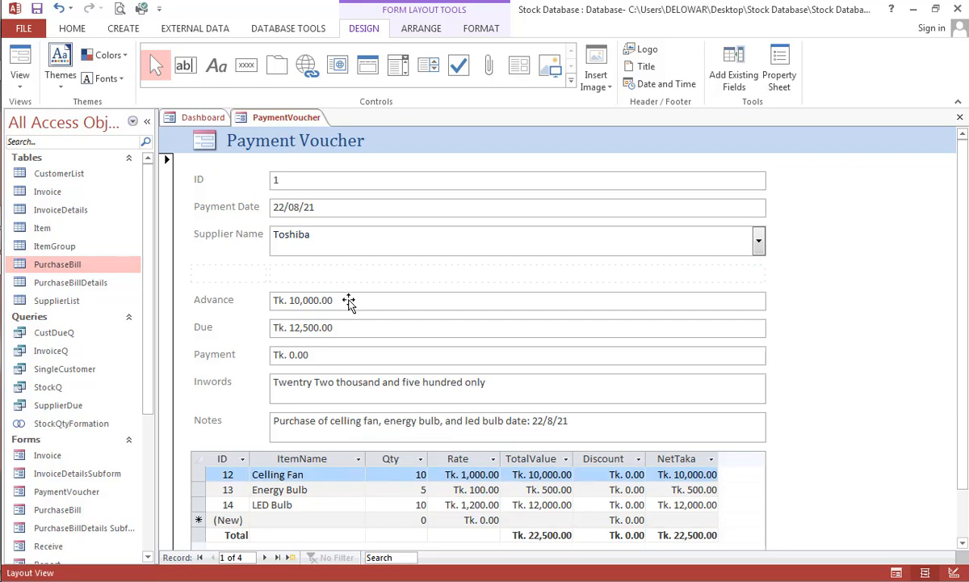
{"action": "left_click", "coordinate": [349, 302]}
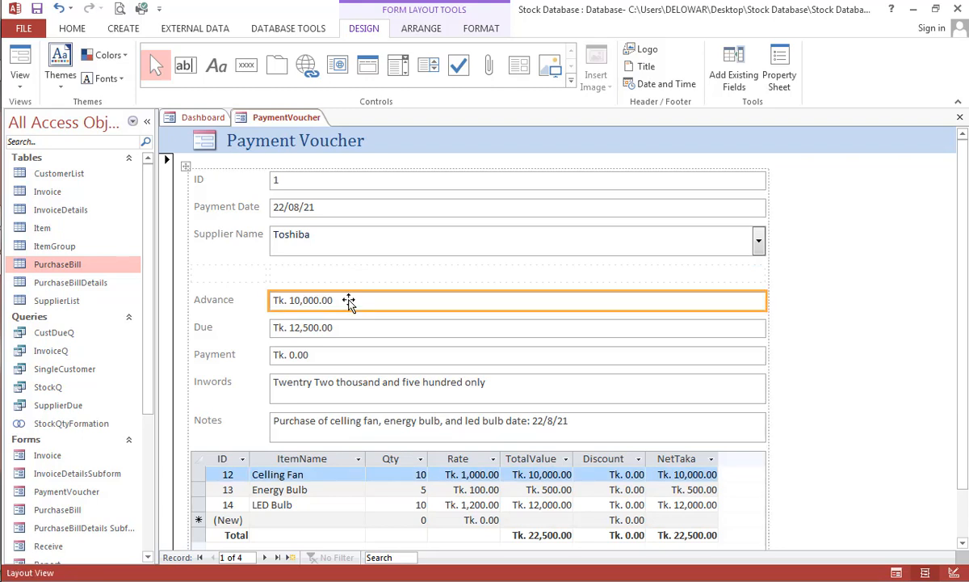
{"action": "key", "text": "Delete"}
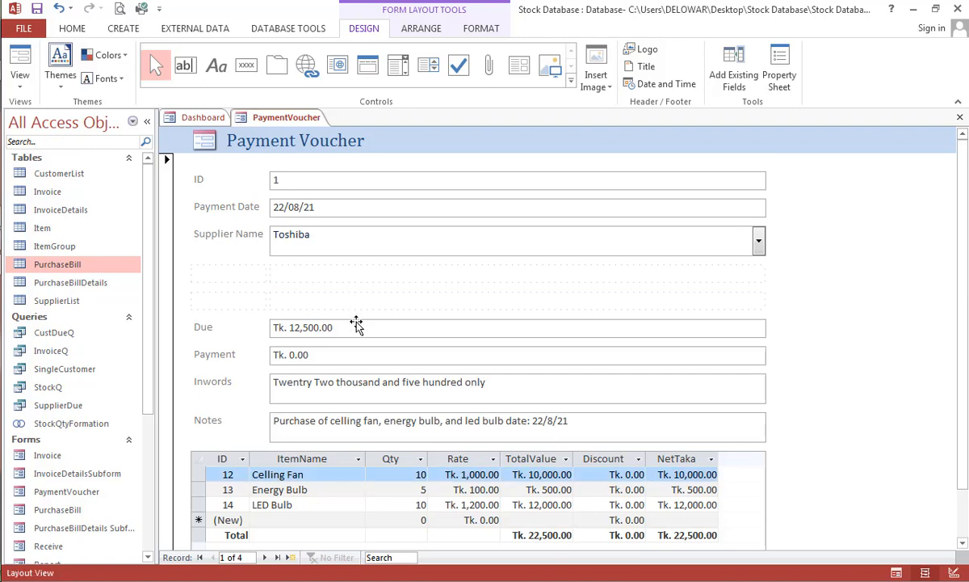
{"action": "left_click", "coordinate": [352, 330]}
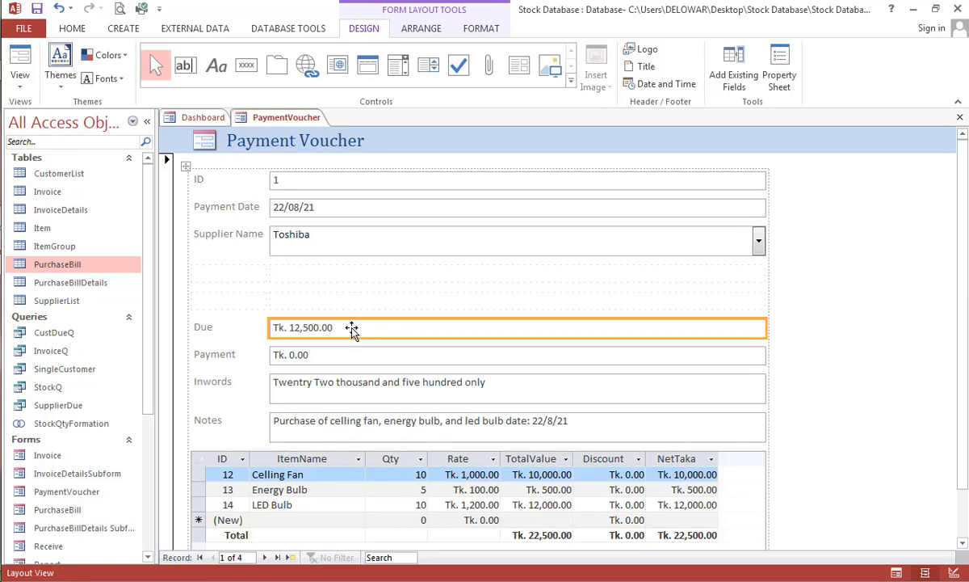
{"action": "key", "text": "Delete"}
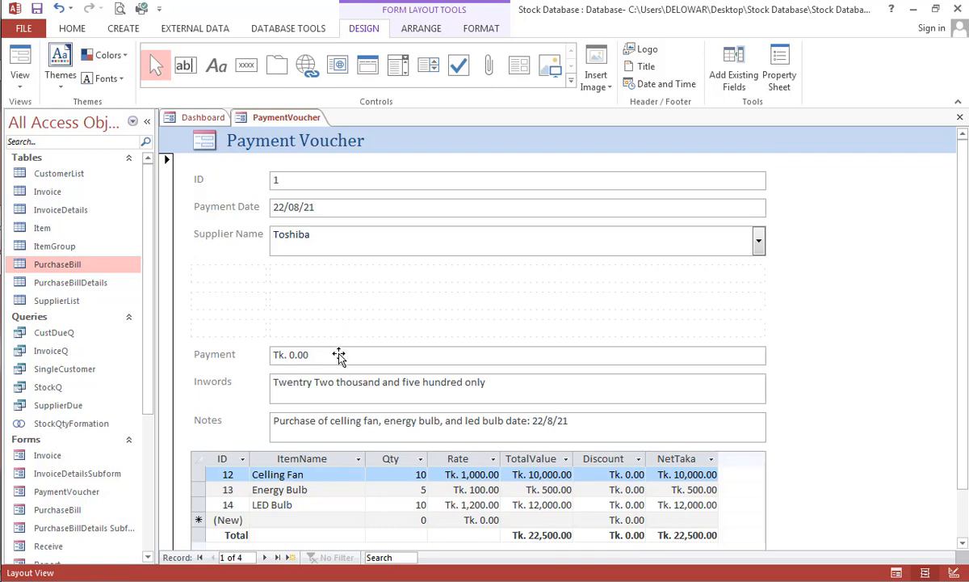
Delete the purchase details subform beneath the Notes field
{"action": "left_click", "coordinate": [339, 356]}
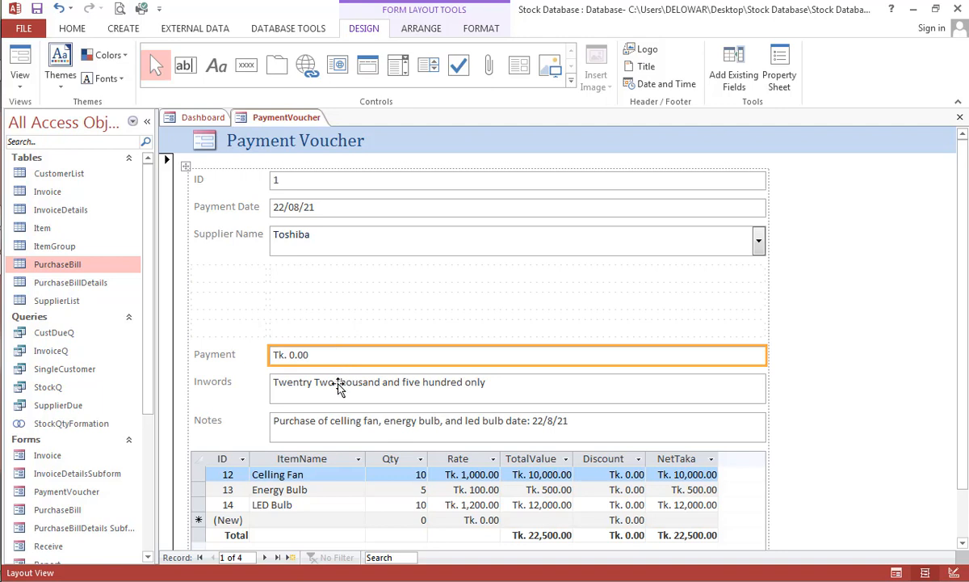
{"action": "left_click", "coordinate": [340, 388]}
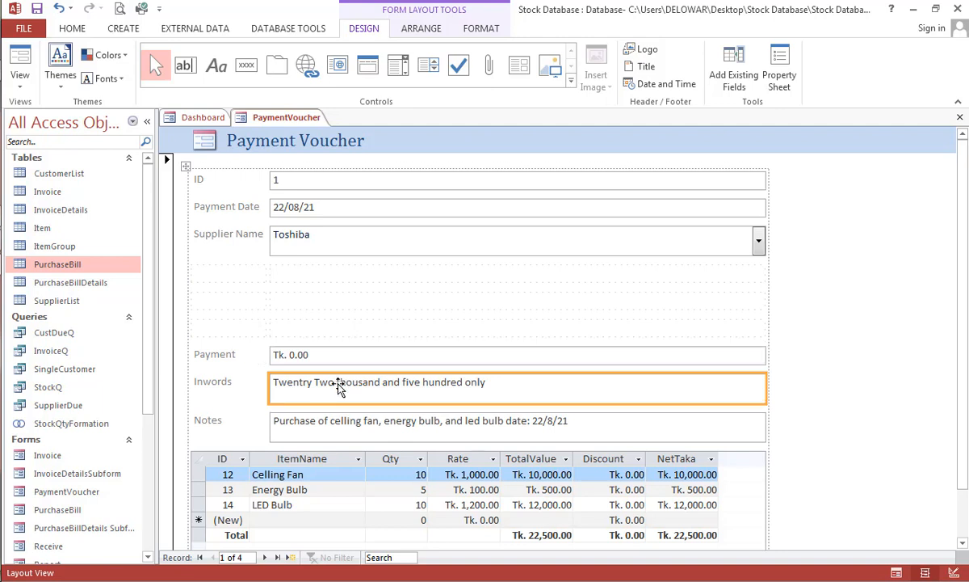
{"action": "left_click", "coordinate": [342, 433]}
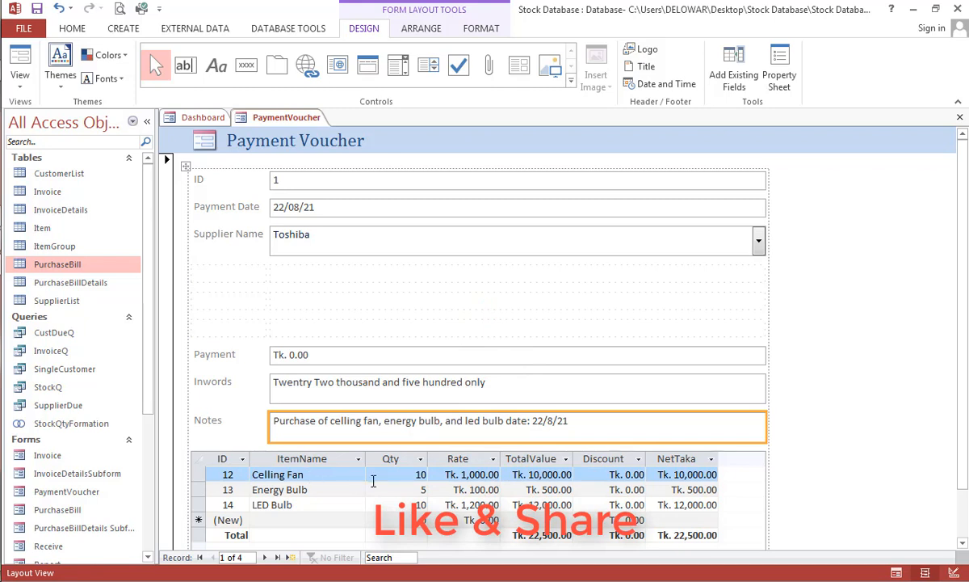
{"action": "left_click", "coordinate": [518, 476]}
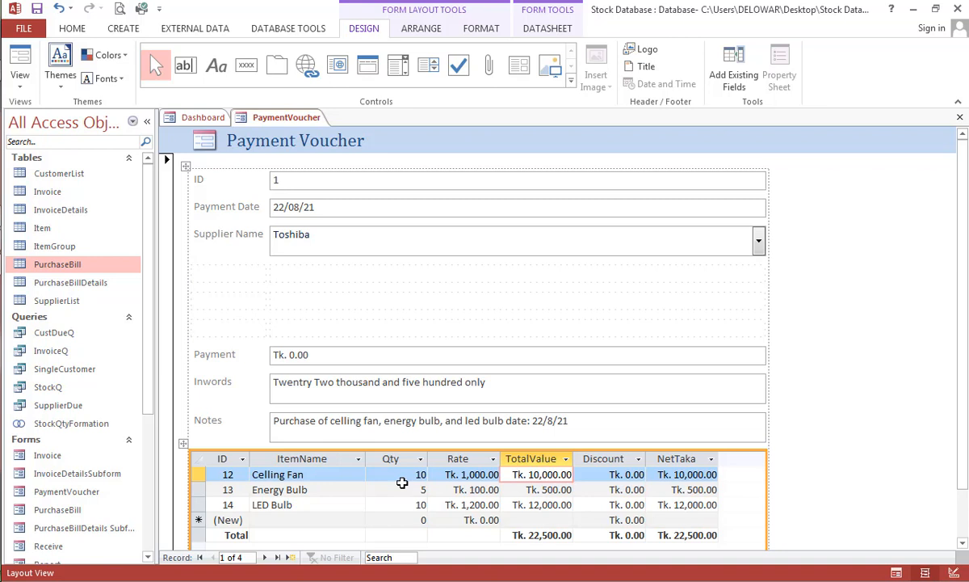
{"action": "left_click", "coordinate": [458, 458]}
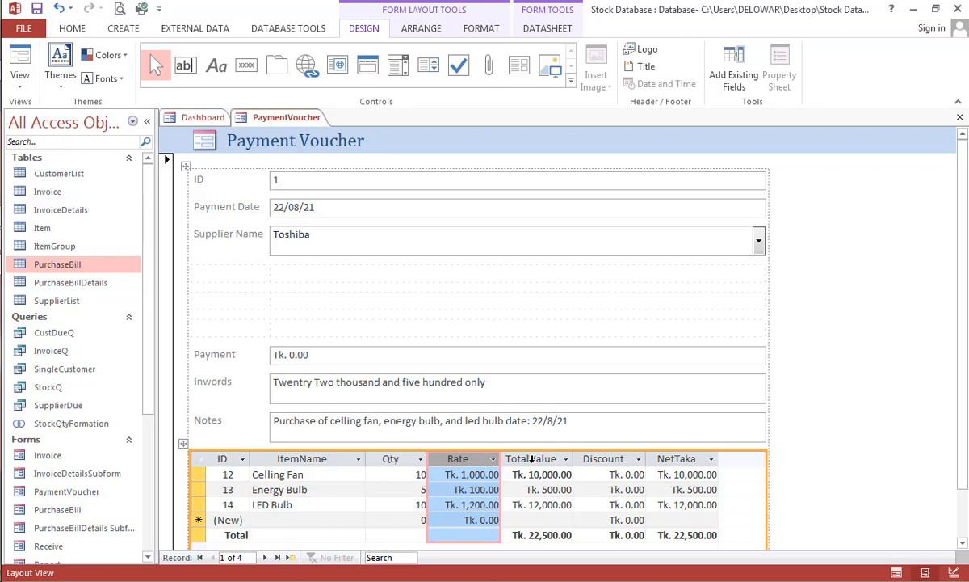
{"action": "left_click", "coordinate": [182, 444]}
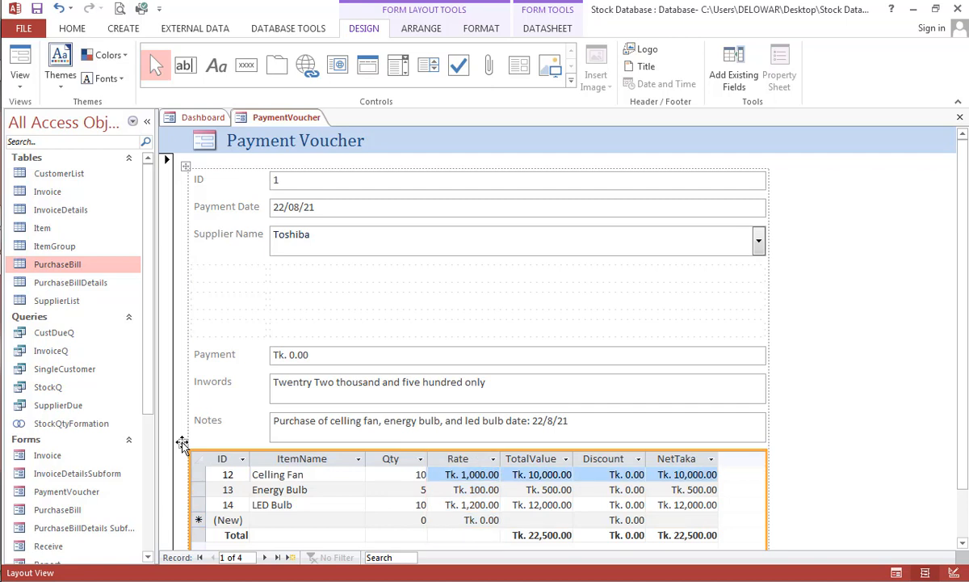
{"action": "key", "text": "Delete"}
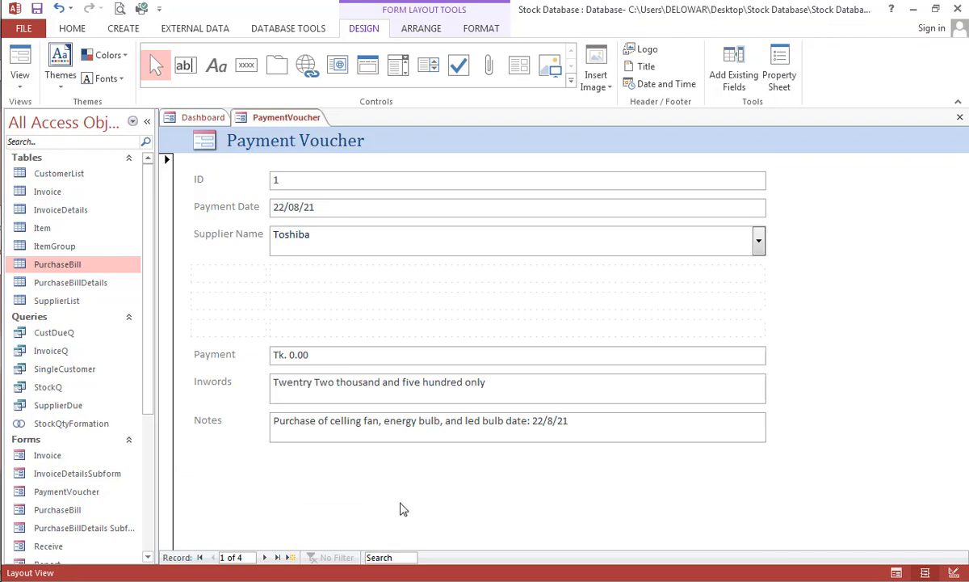
Remove one of the empty layout rows below Supplier Name and save the form
{"action": "left_click", "coordinate": [419, 279]}
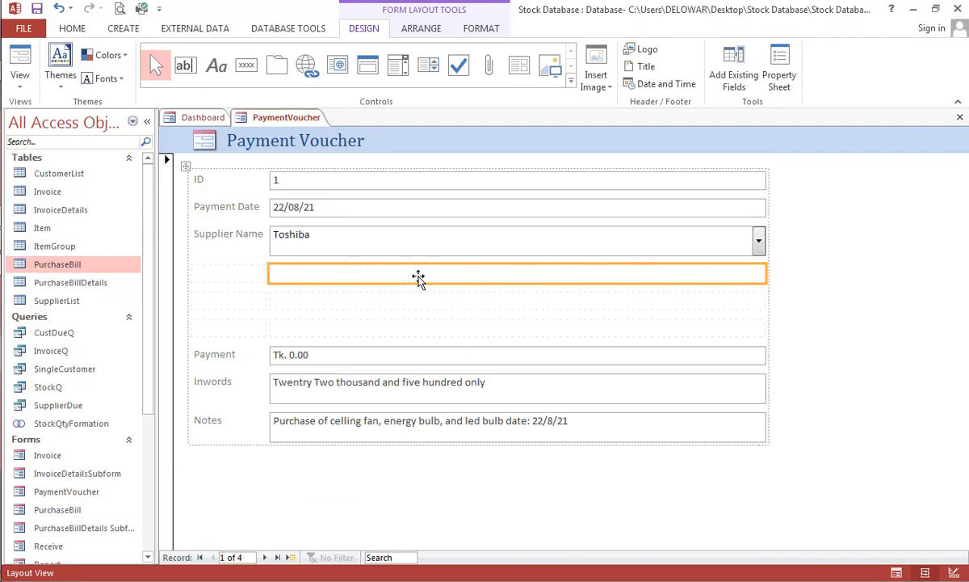
{"action": "key", "text": "Delete"}
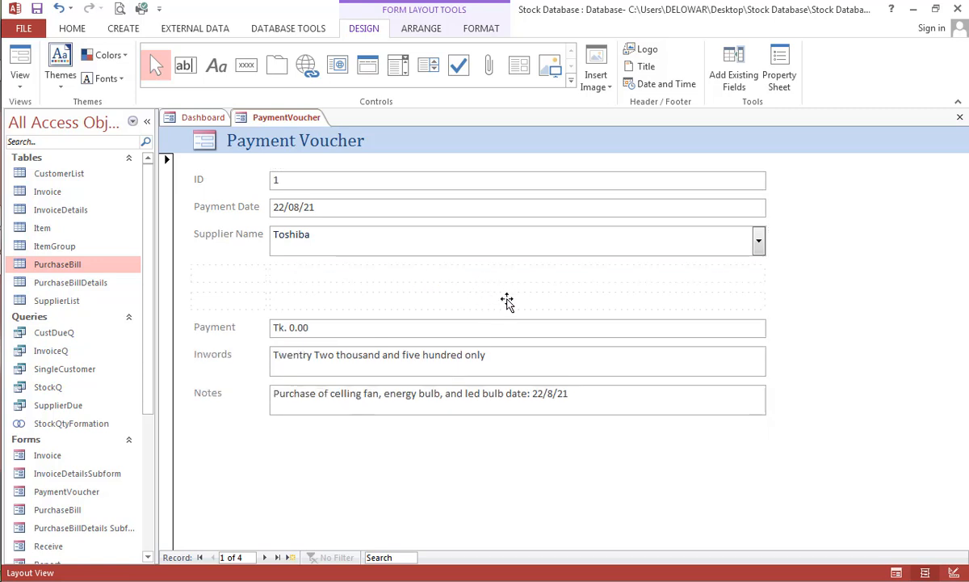
{"action": "left_click", "coordinate": [40, 12]}
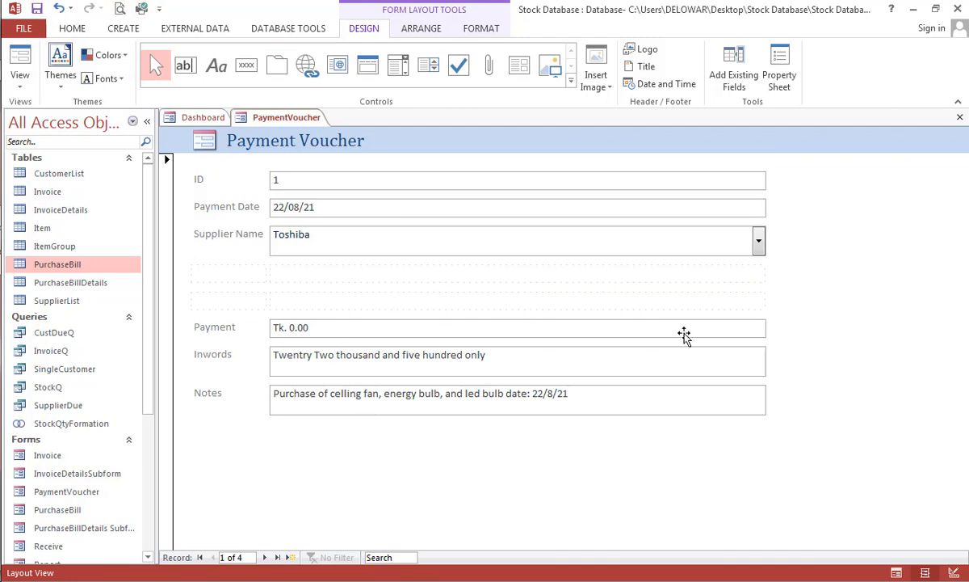
In Design View, narrow all the Detail section's field boxes together so they end at about the 3.5-inch ruler mark
{"action": "right_click", "coordinate": [818, 272]}
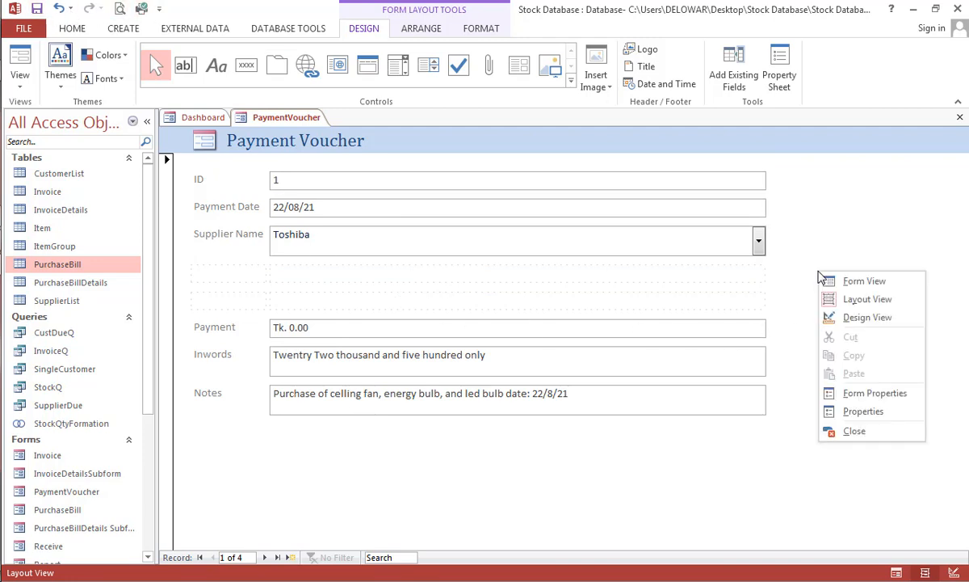
{"action": "left_click", "coordinate": [845, 319]}
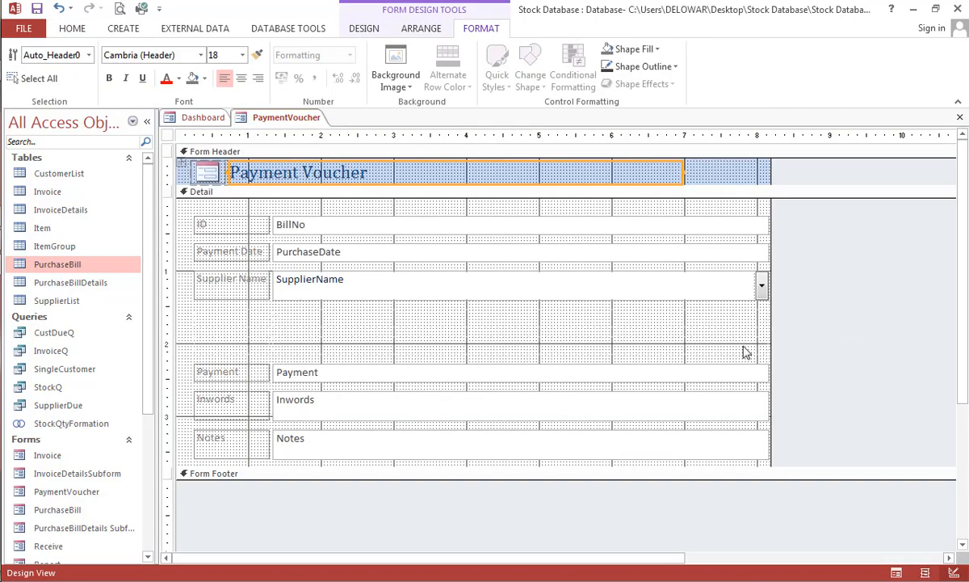
{"action": "left_click", "coordinate": [432, 316]}
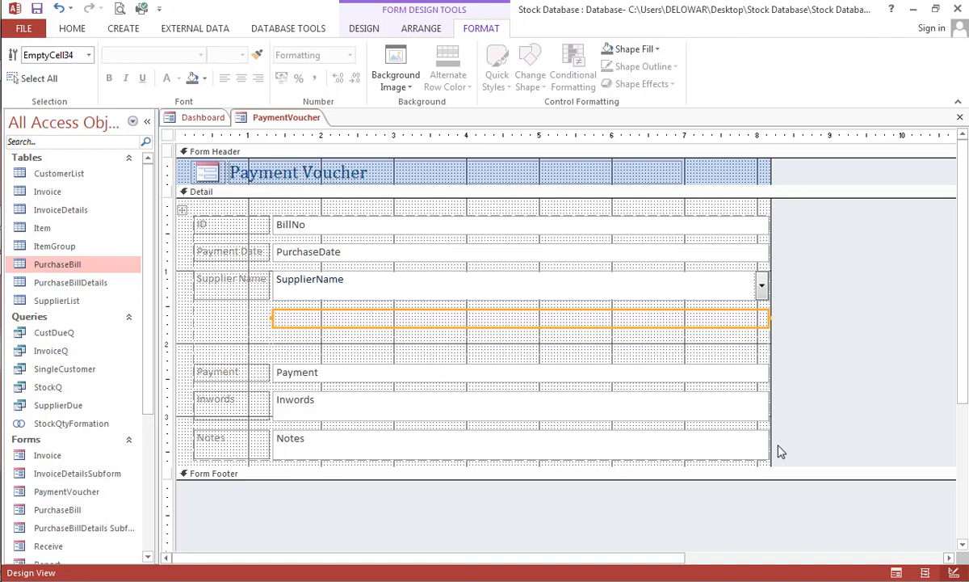
{"action": "left_click_drag", "start_coordinate": [779, 452], "coordinate": [516, 188]}
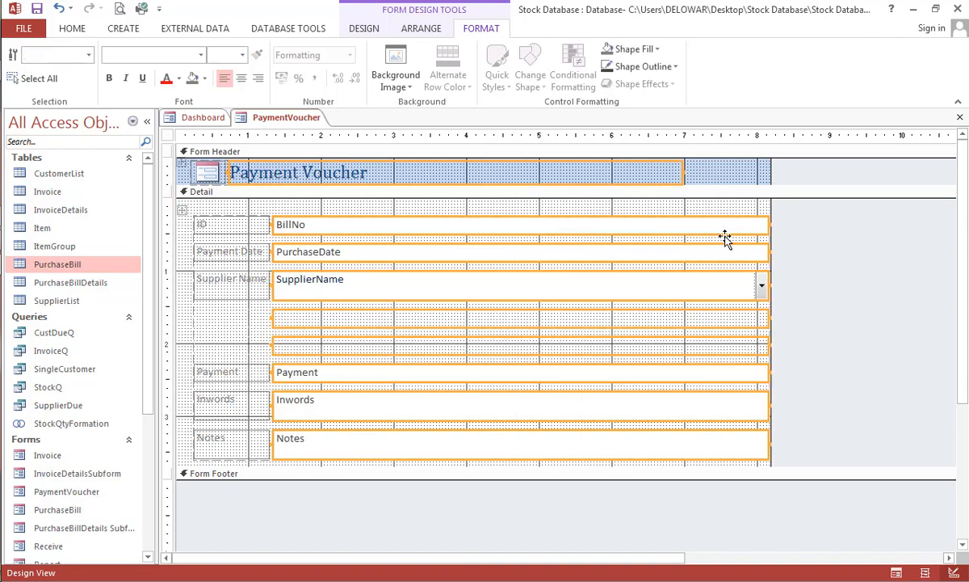
{"action": "left_click", "coordinate": [812, 279]}
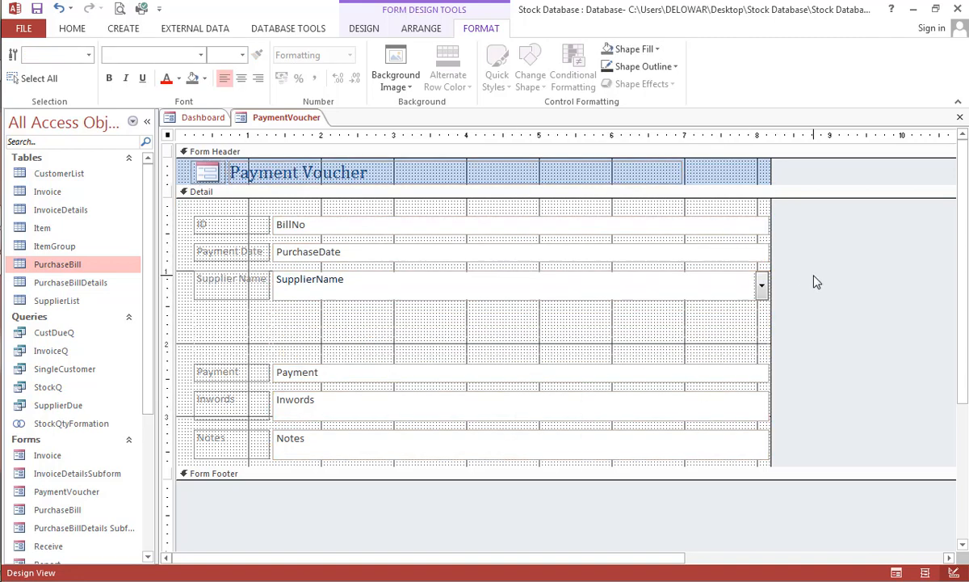
{"action": "left_click_drag", "start_coordinate": [777, 213], "coordinate": [557, 465]}
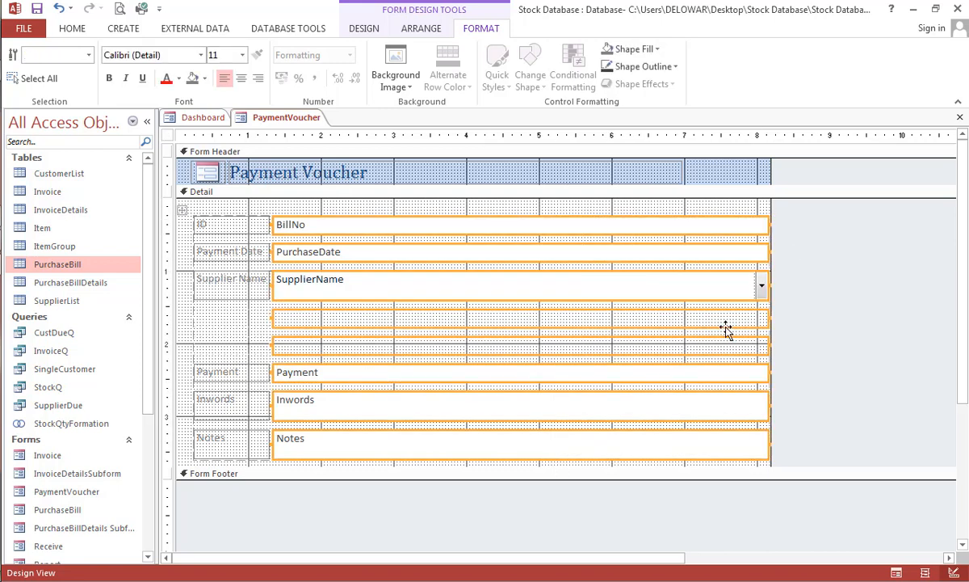
{"action": "left_click_drag", "start_coordinate": [766, 252], "coordinate": [428, 274]}
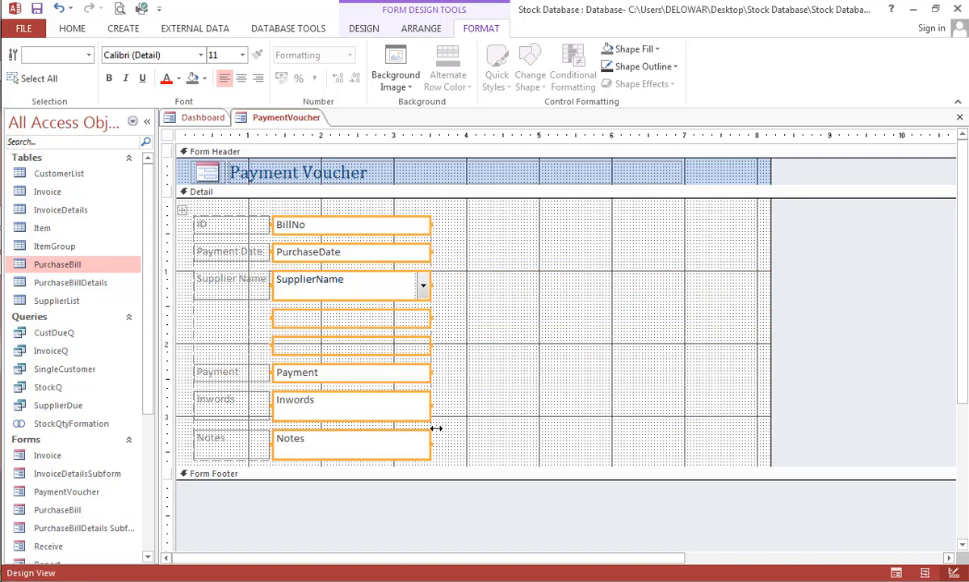
{"action": "left_click", "coordinate": [458, 453]}
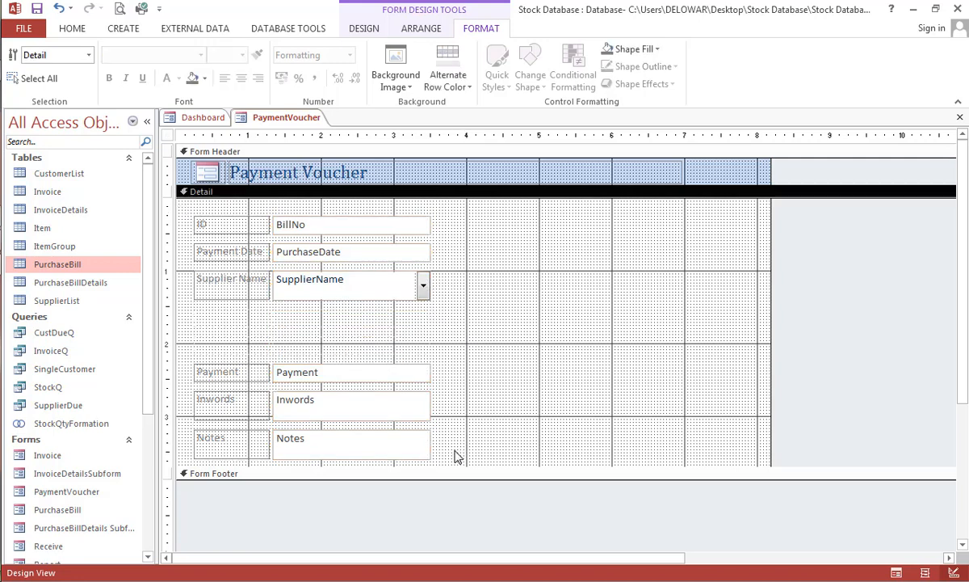
Remove the stacked layout from all labels and fields in the Detail section so they can be moved individually
{"action": "left_click_drag", "start_coordinate": [455, 450], "coordinate": [208, 217]}
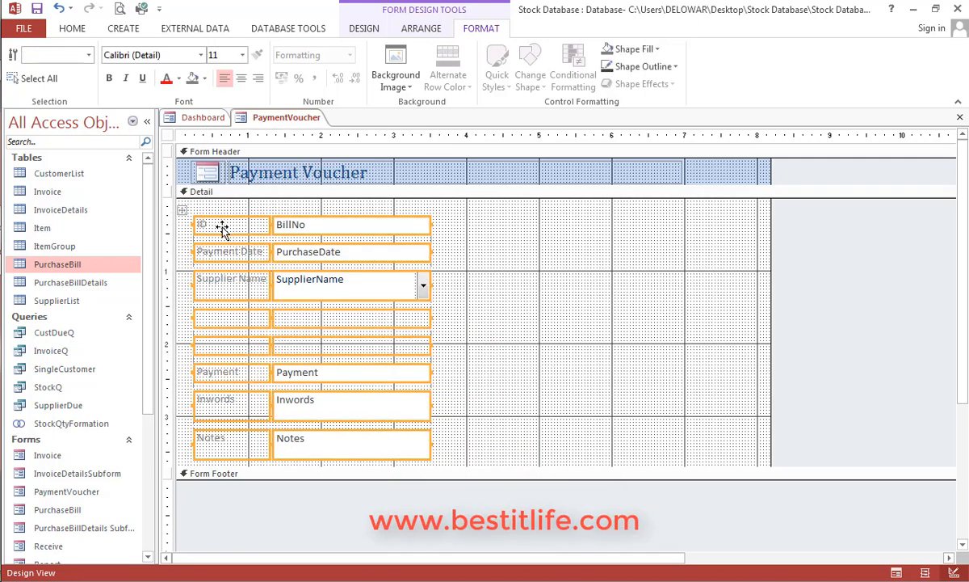
{"action": "right_click", "coordinate": [223, 229]}
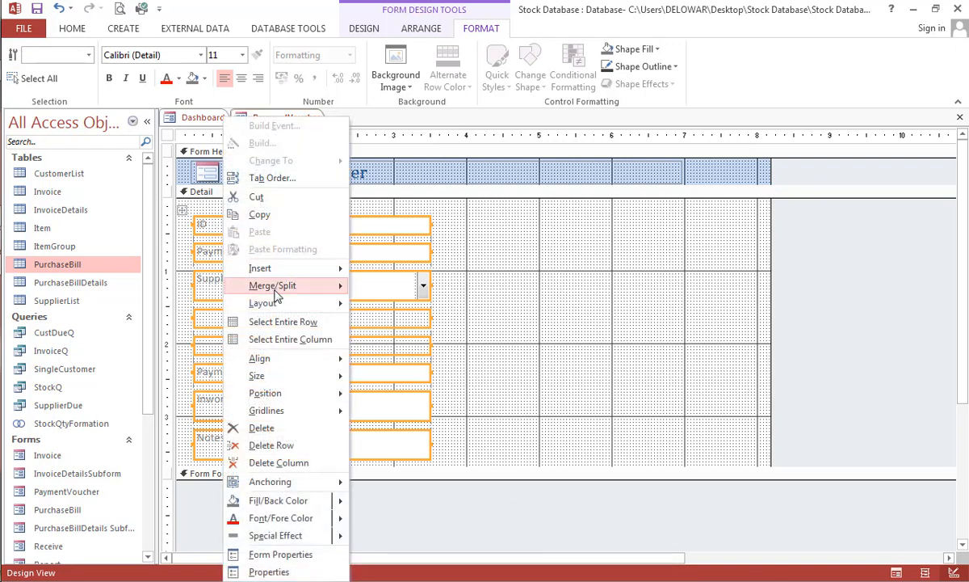
{"action": "mouse_move", "coordinate": [299, 304]}
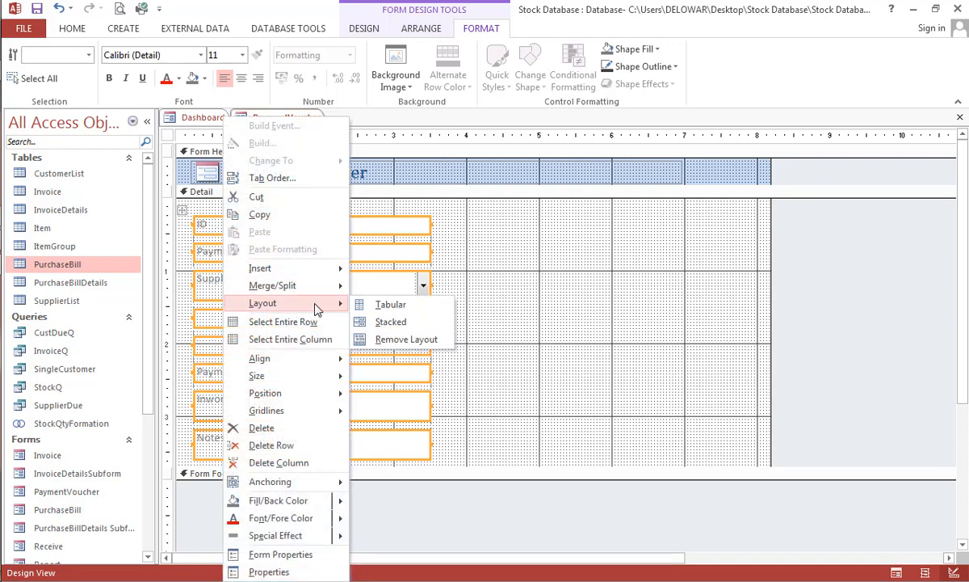
{"action": "left_click", "coordinate": [415, 339]}
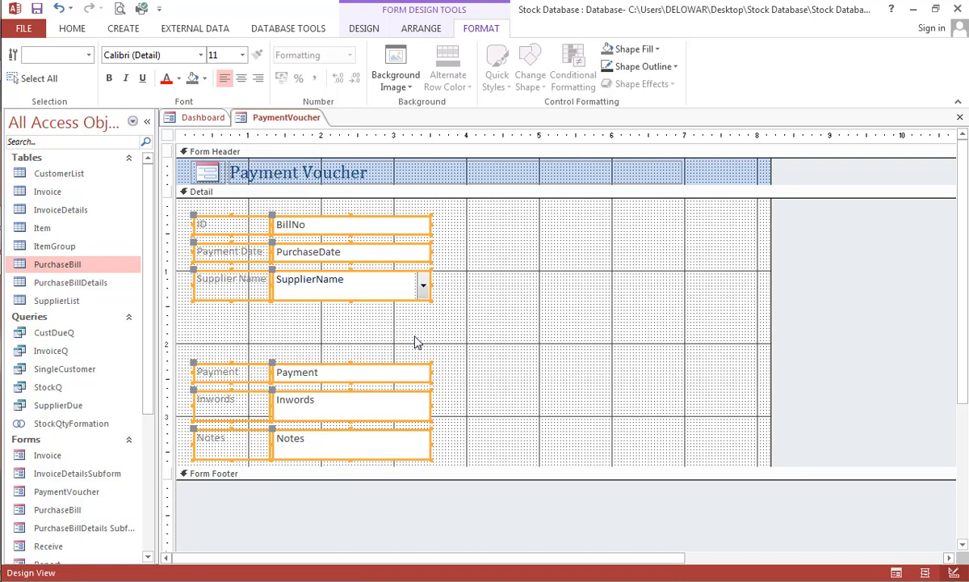
{"action": "left_click", "coordinate": [414, 337]}
{"action": "left_click", "coordinate": [376, 320]}
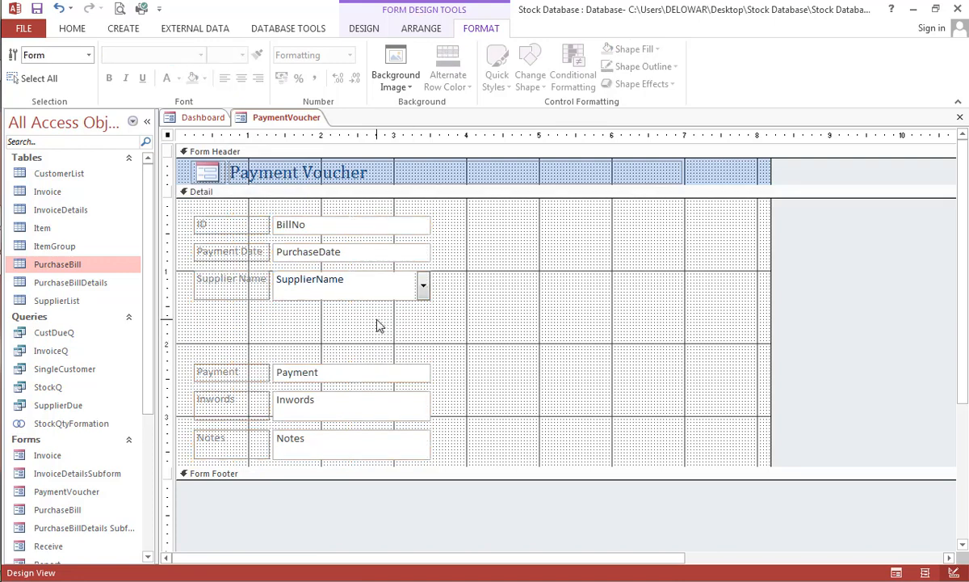
{"action": "left_click", "coordinate": [376, 320]}
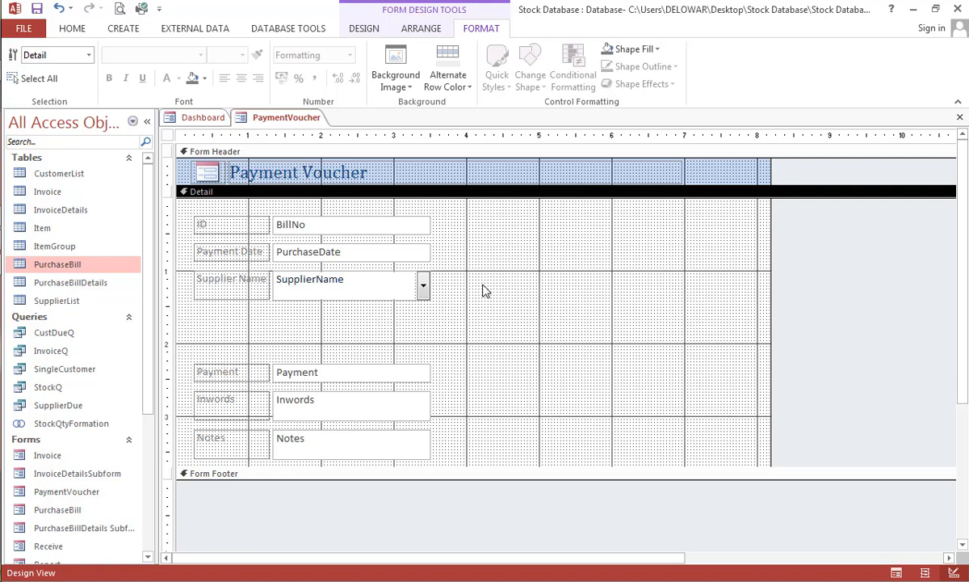
Move the Payment Date label and field to the right of the ID field, starting at about the 4.4-inch mark
{"action": "left_click", "coordinate": [229, 255]}
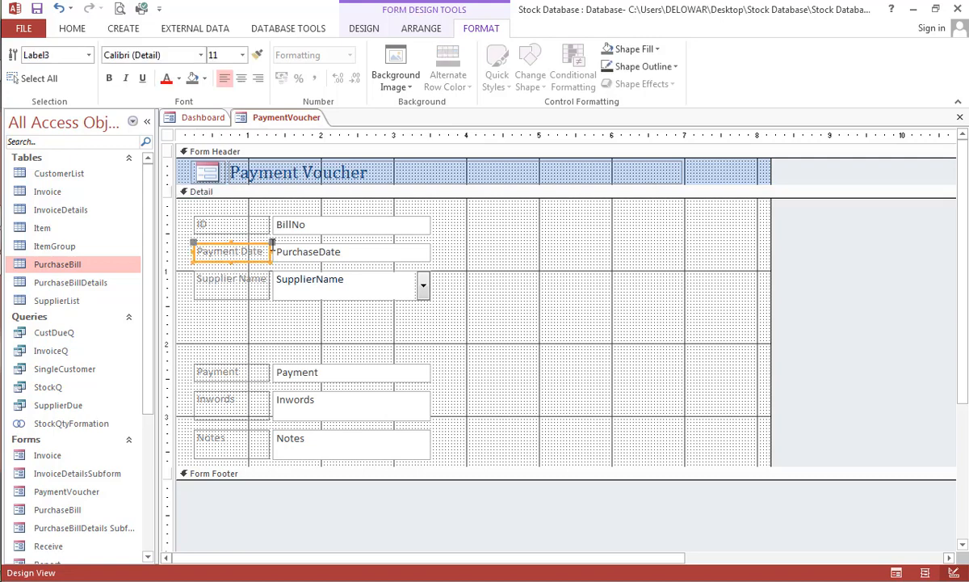
{"action": "left_click", "coordinate": [440, 238]}
{"action": "left_click_drag", "start_coordinate": [260, 256], "coordinate": [558, 225]}
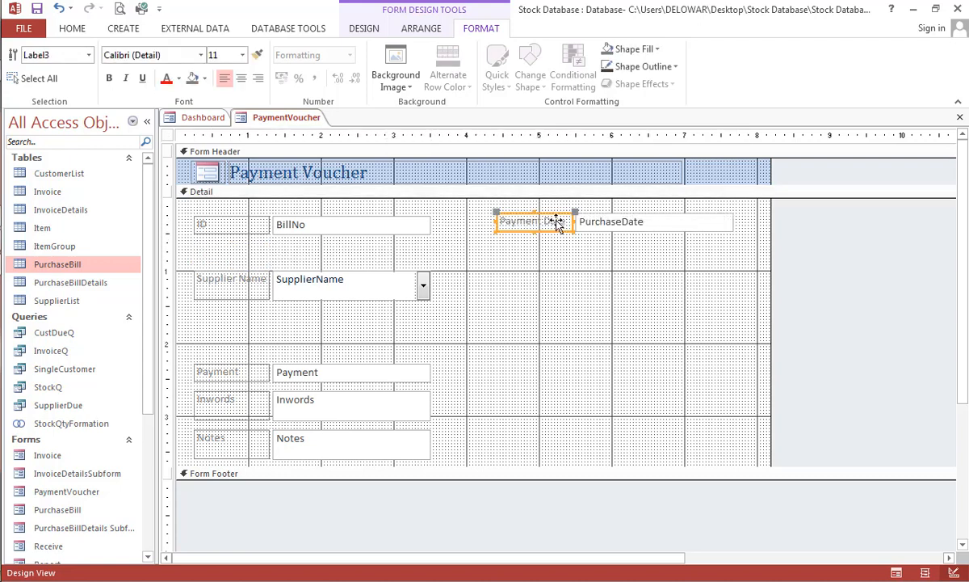
Move Supplier Name up closer to the ID row and widen its combo box to about the 5.6-inch mark
{"action": "left_click", "coordinate": [244, 279]}
{"action": "left_click_drag", "start_coordinate": [244, 278], "coordinate": [244, 261]}
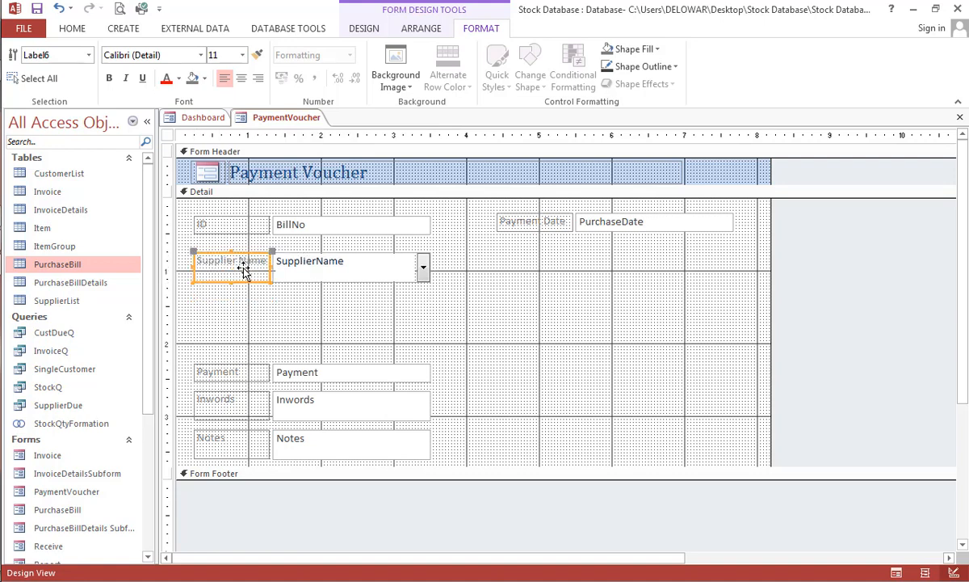
{"action": "left_click", "coordinate": [401, 263]}
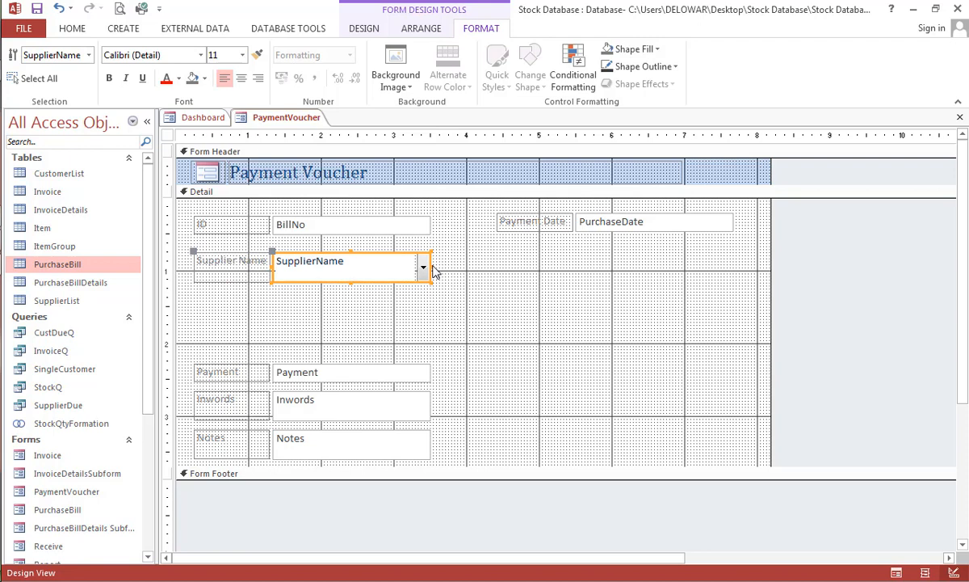
{"action": "left_click_drag", "start_coordinate": [430, 267], "coordinate": [582, 283]}
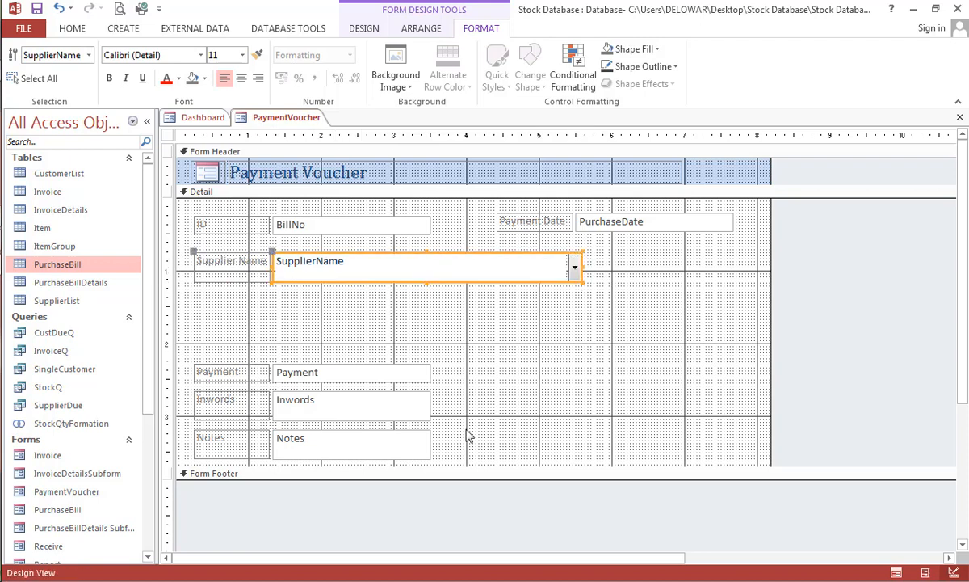
Move Payment, Inwords and Notes up beneath Supplier Name, and widen the Inwords and Notes boxes to the Payment Date field's right edge
{"action": "left_click_drag", "start_coordinate": [446, 454], "coordinate": [221, 315]}
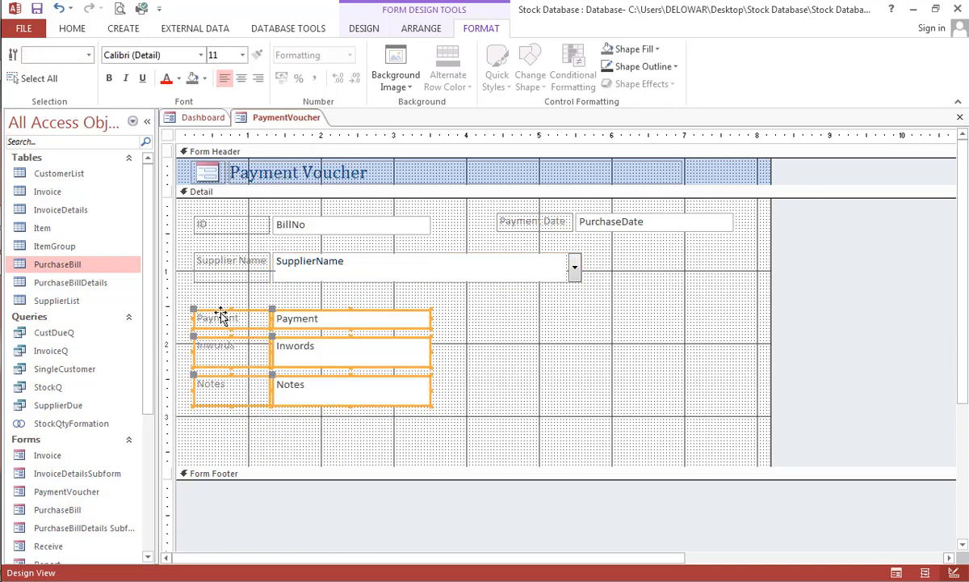
{"action": "left_click", "coordinate": [468, 392]}
{"action": "left_click_drag", "start_coordinate": [467, 392], "coordinate": [379, 357]}
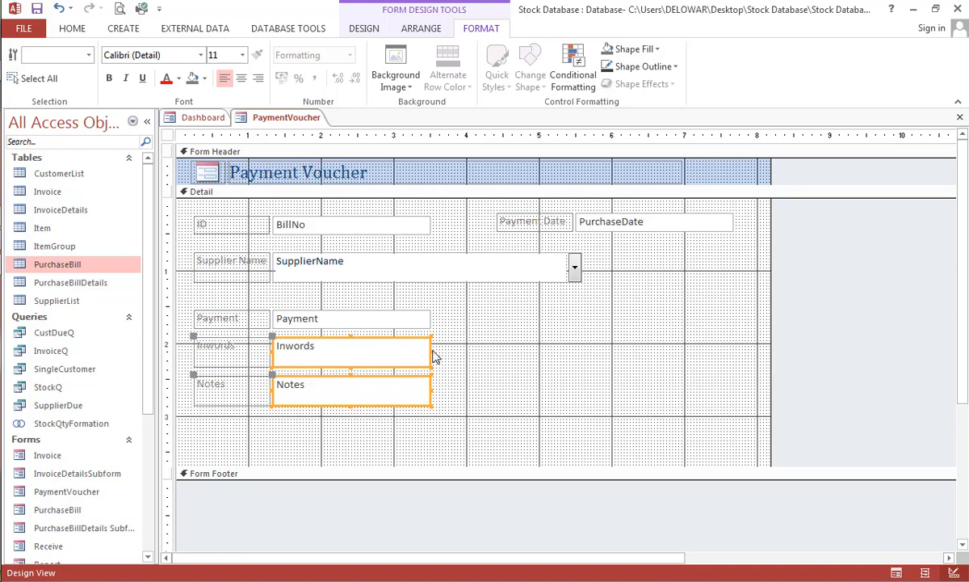
{"action": "left_click_drag", "start_coordinate": [432, 352], "coordinate": [732, 375]}
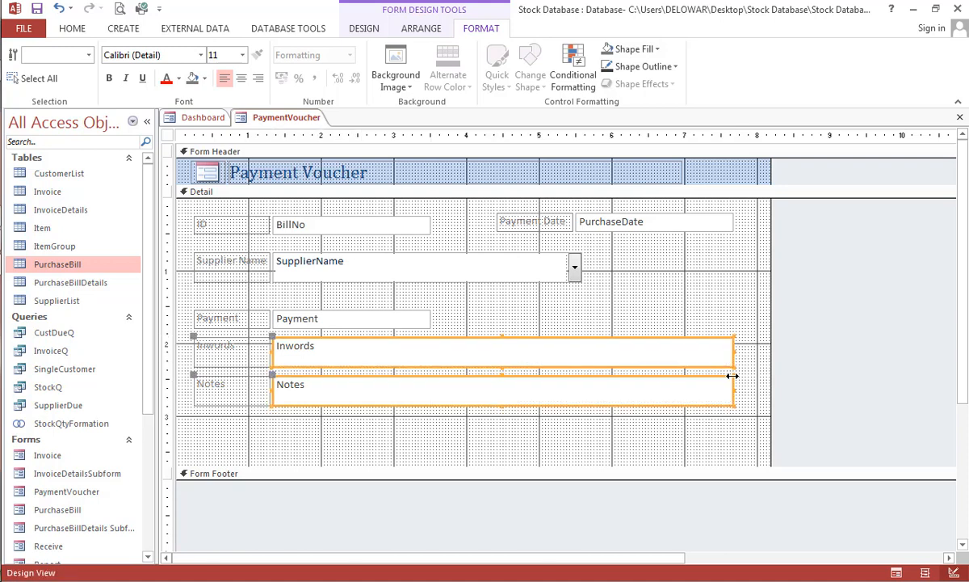
{"action": "left_click", "coordinate": [666, 439]}
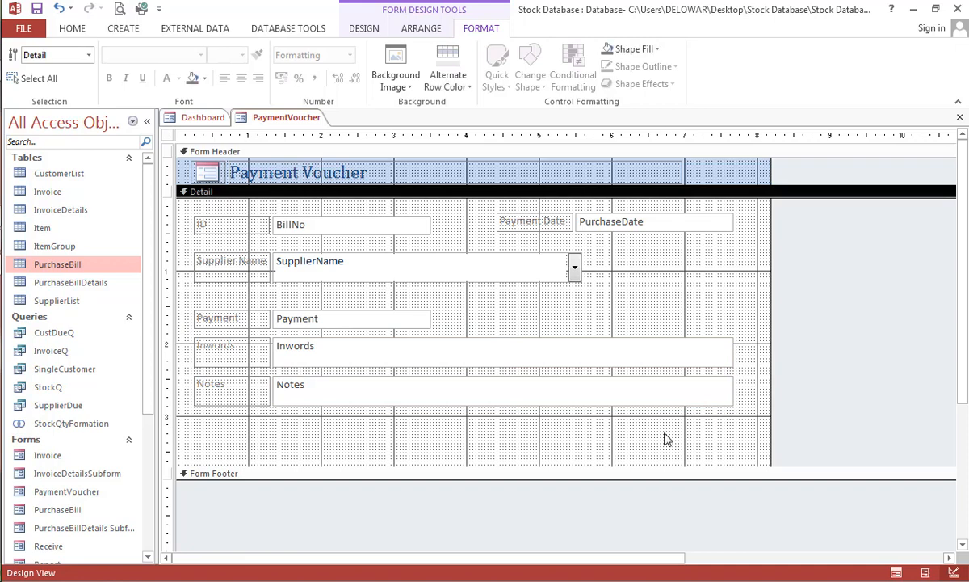
{"action": "left_click", "coordinate": [376, 325]}
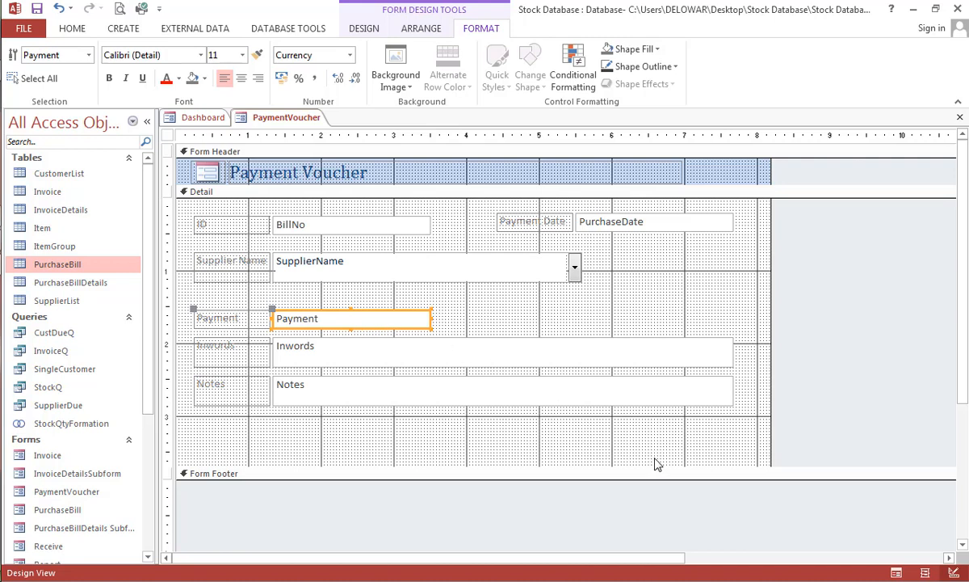
Set the Detail section's back color to a lighter shade of the Accent 5 theme color
{"action": "left_click", "coordinate": [753, 180]}
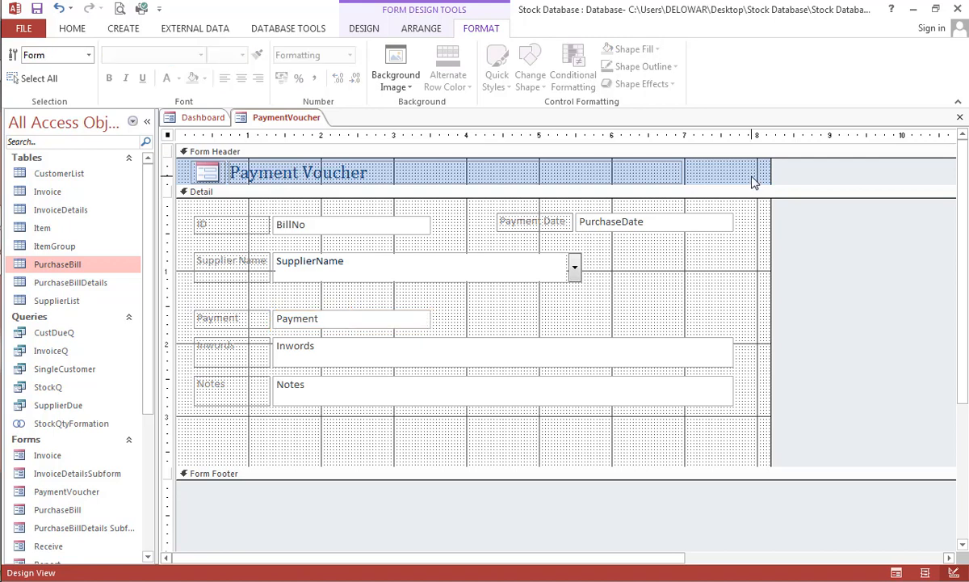
{"action": "left_click", "coordinate": [372, 34]}
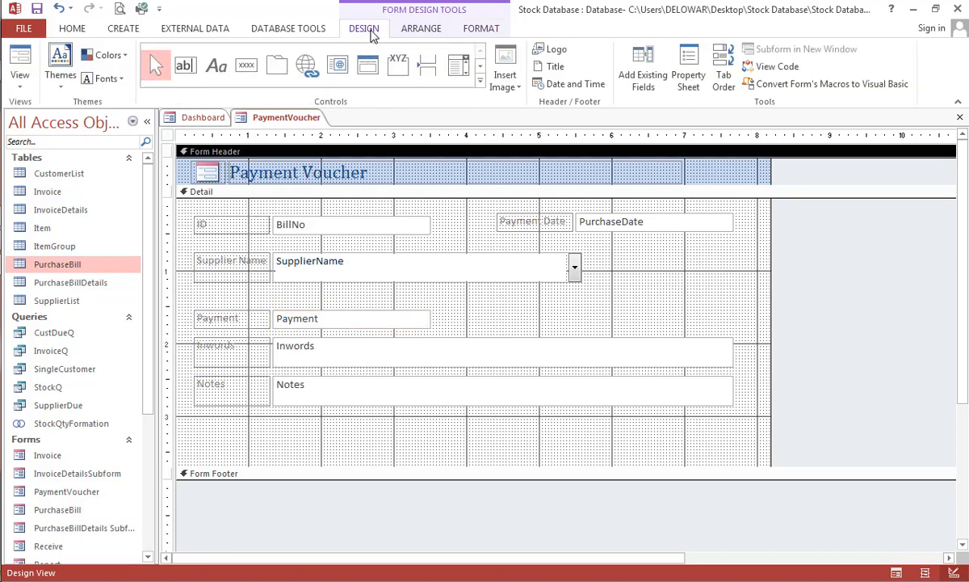
{"action": "left_click", "coordinate": [693, 69]}
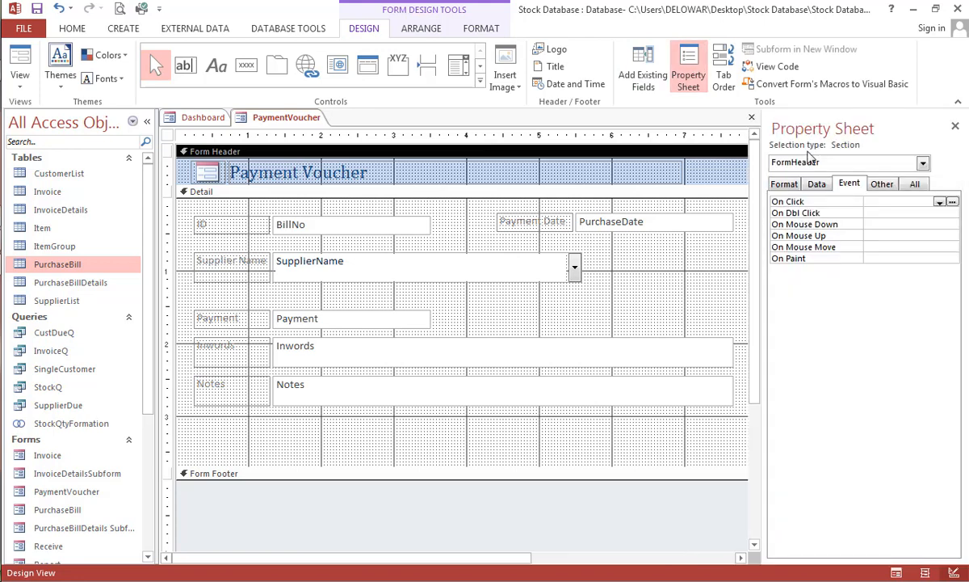
{"action": "left_click", "coordinate": [717, 282]}
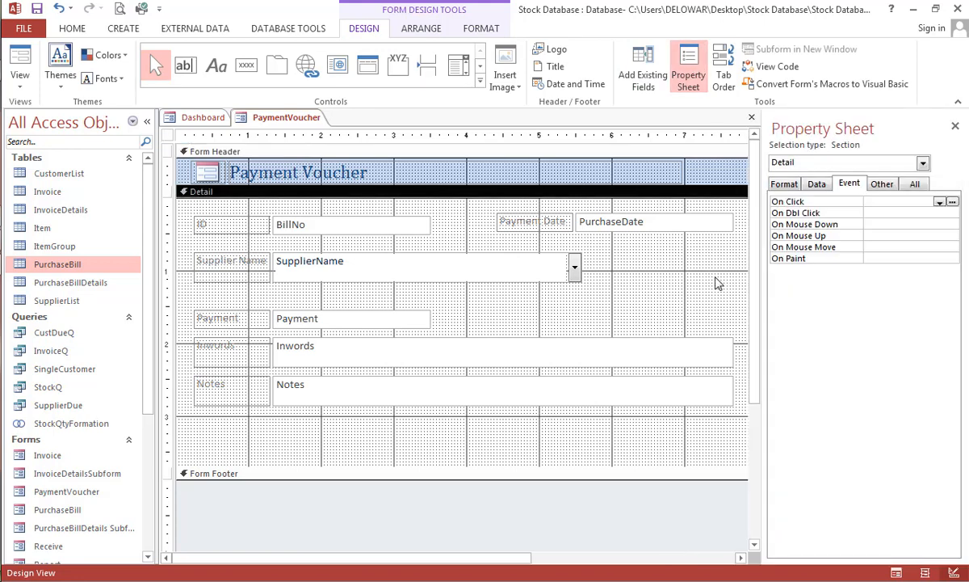
{"action": "left_click", "coordinate": [785, 186]}
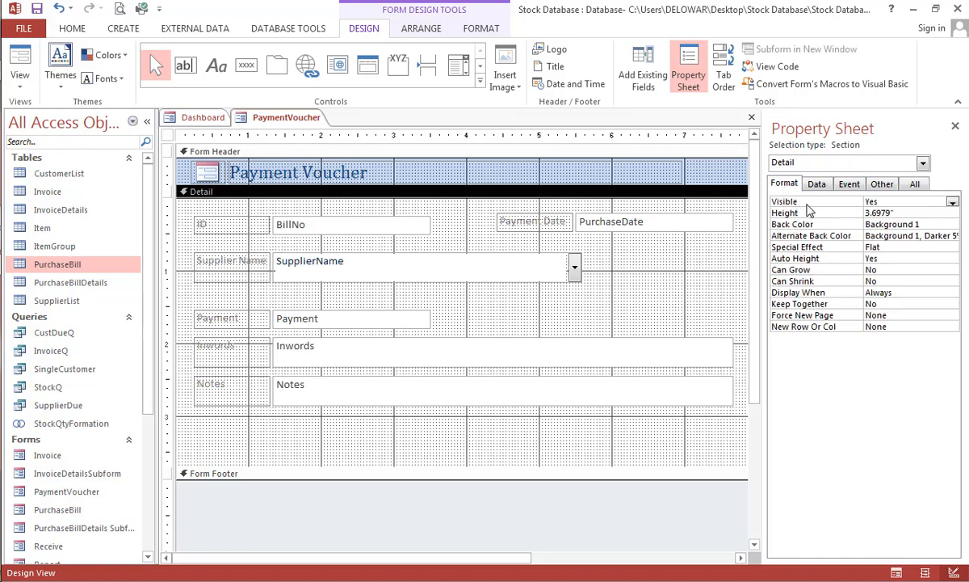
{"action": "left_click", "coordinate": [953, 225]}
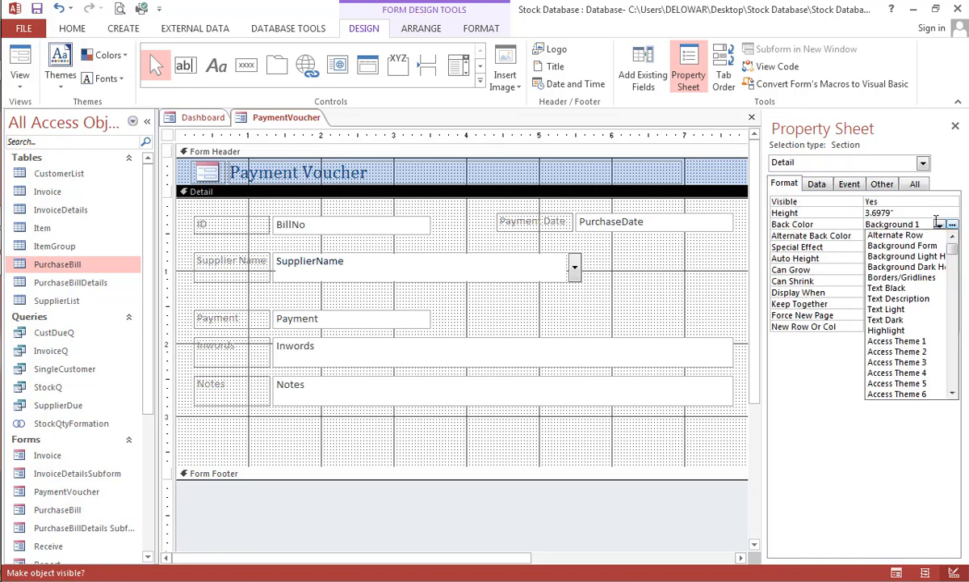
{"action": "left_click", "coordinate": [954, 225]}
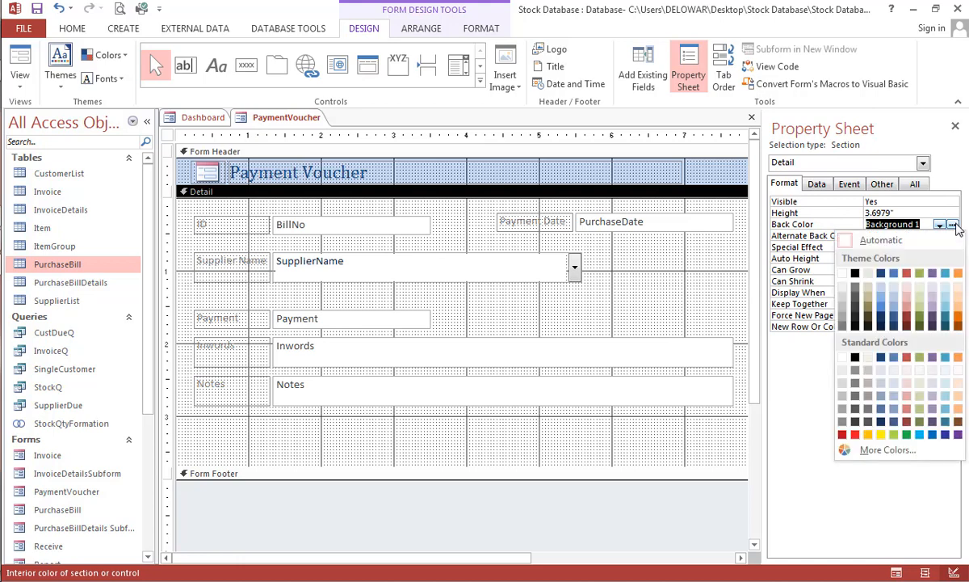
{"action": "left_click", "coordinate": [946, 286]}
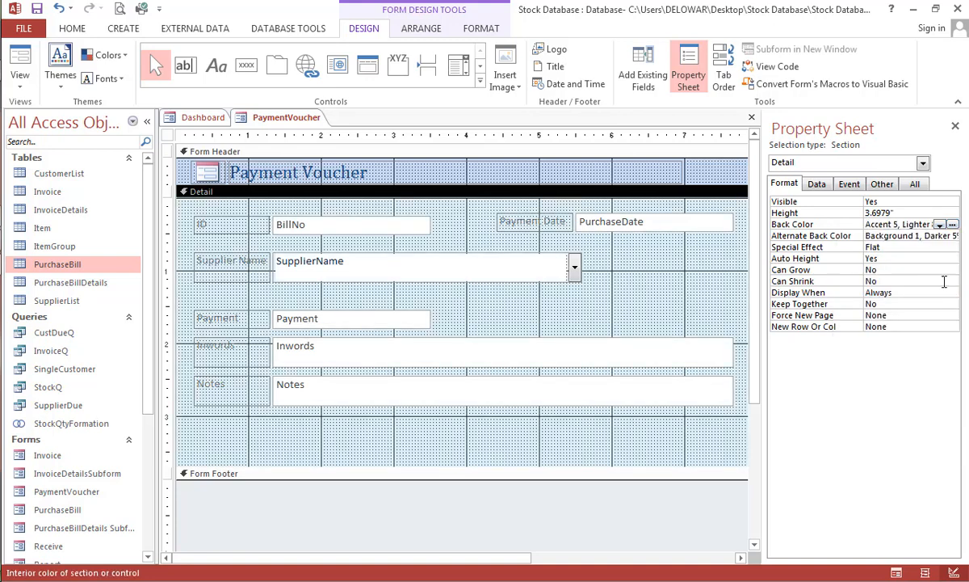
Increase the Form Header section's height to about 0.71 inches
{"action": "left_click", "coordinate": [687, 162]}
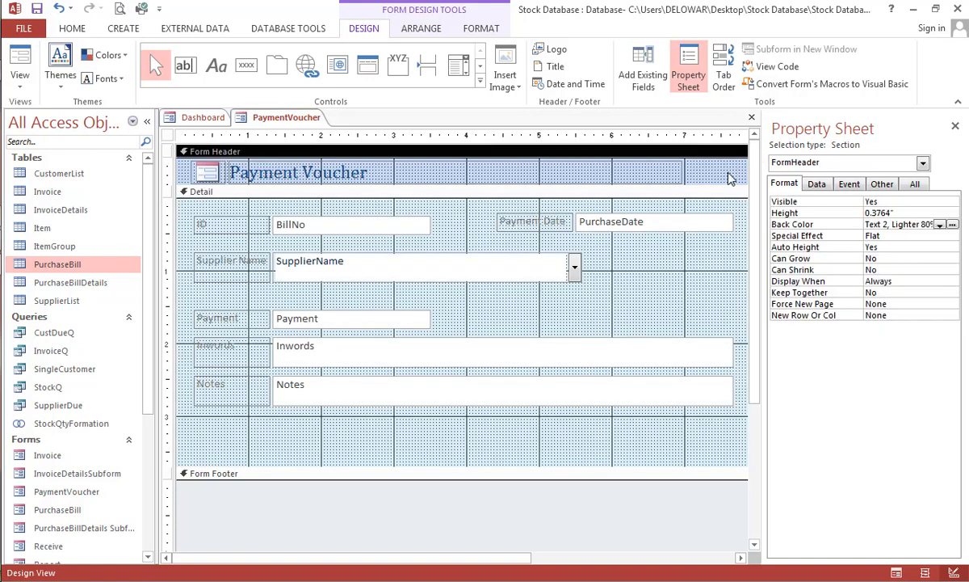
{"action": "left_click_drag", "start_coordinate": [725, 185], "coordinate": [725, 208]}
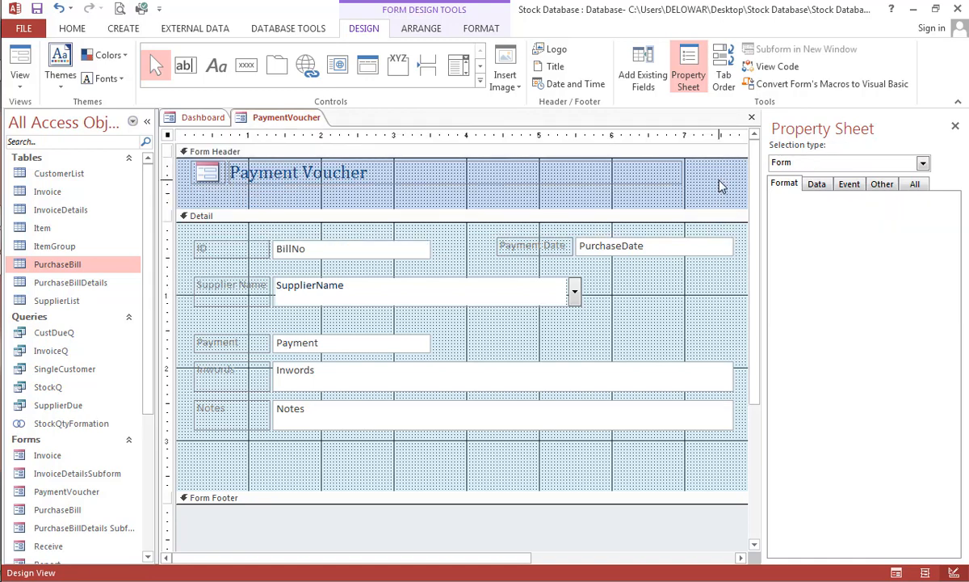
{"action": "left_click", "coordinate": [721, 185]}
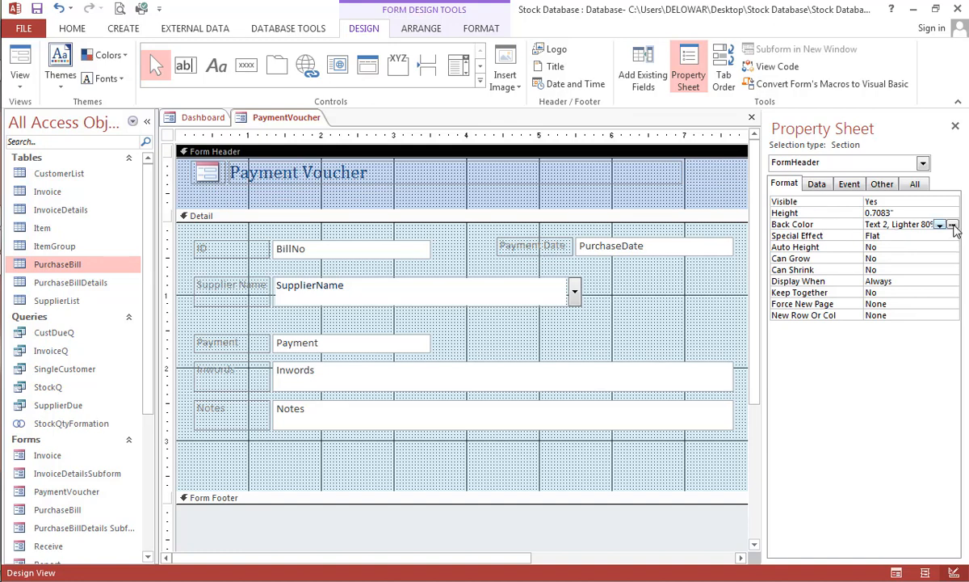
Set the Form Header's back color to a darker Accent 5 shade and the Payment Voucher title's font color to white (Background 1)
{"action": "left_click", "coordinate": [953, 226]}
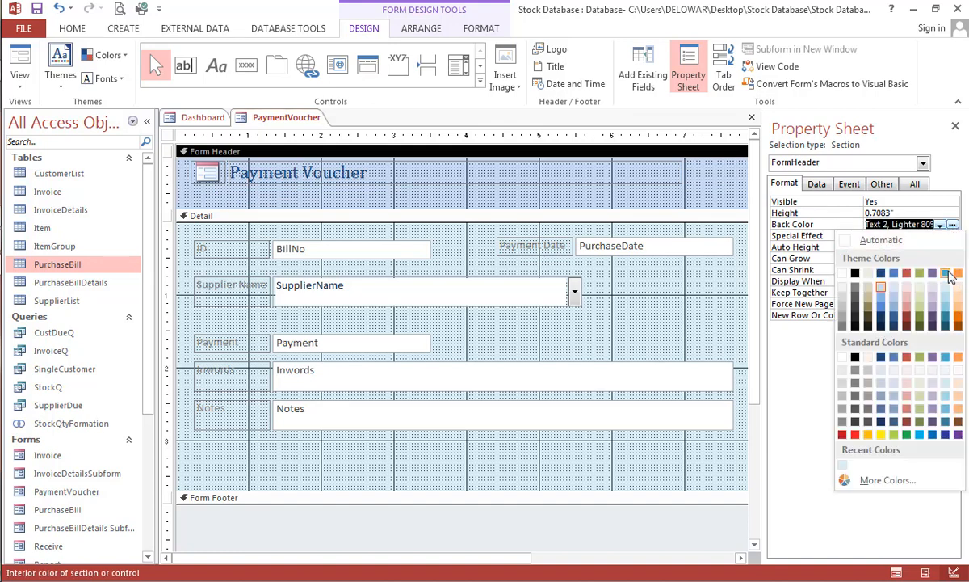
{"action": "left_click", "coordinate": [948, 324]}
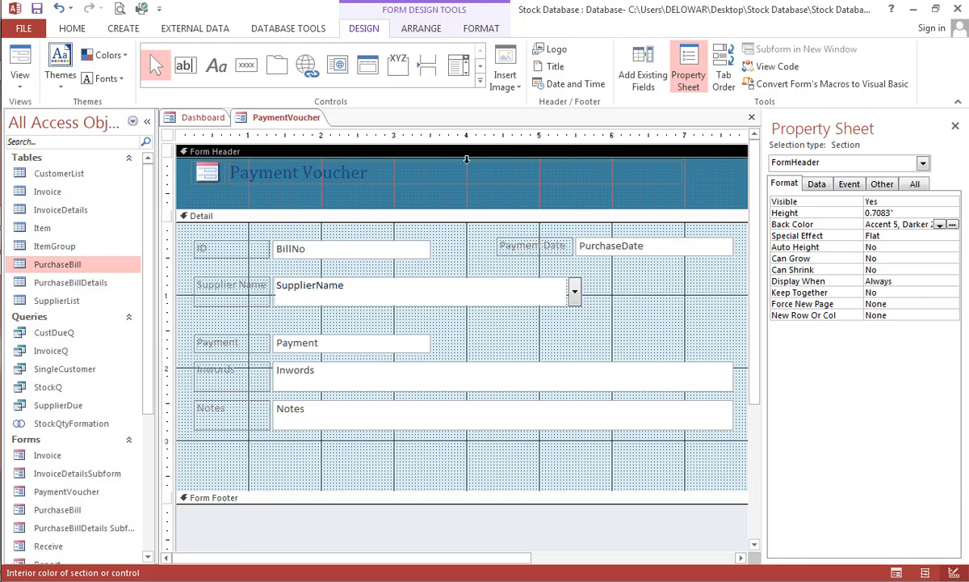
{"action": "left_click", "coordinate": [371, 183]}
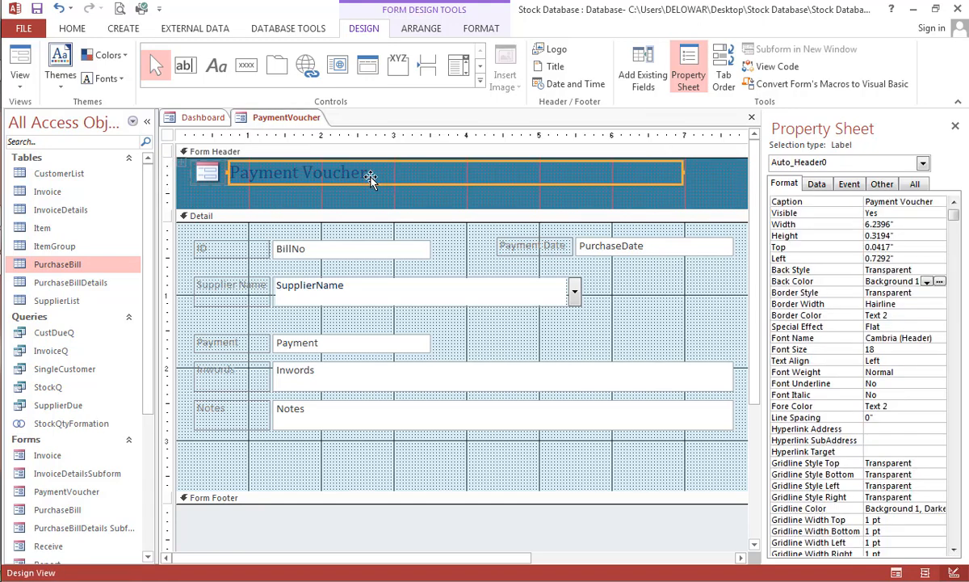
{"action": "left_click", "coordinate": [75, 29]}
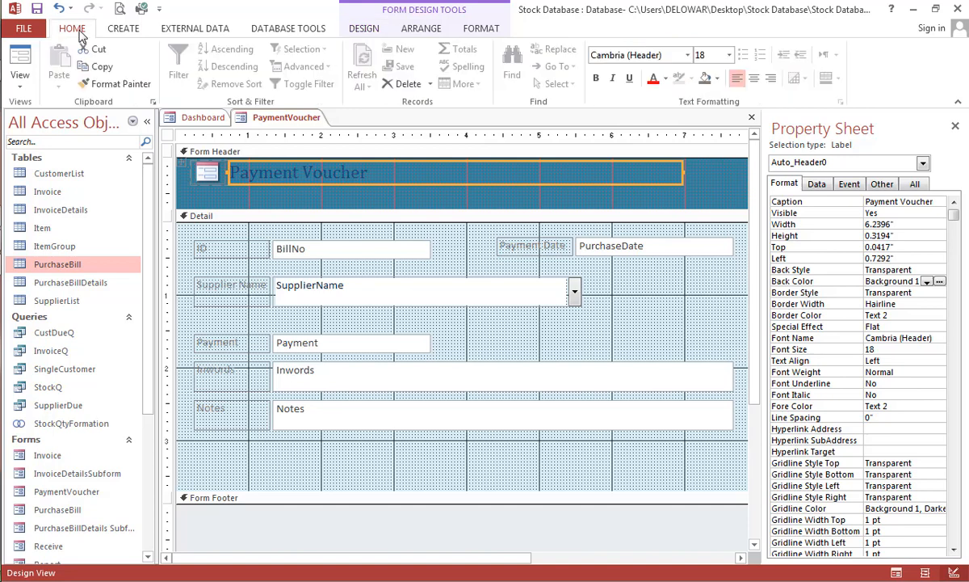
{"action": "left_click", "coordinate": [666, 79]}
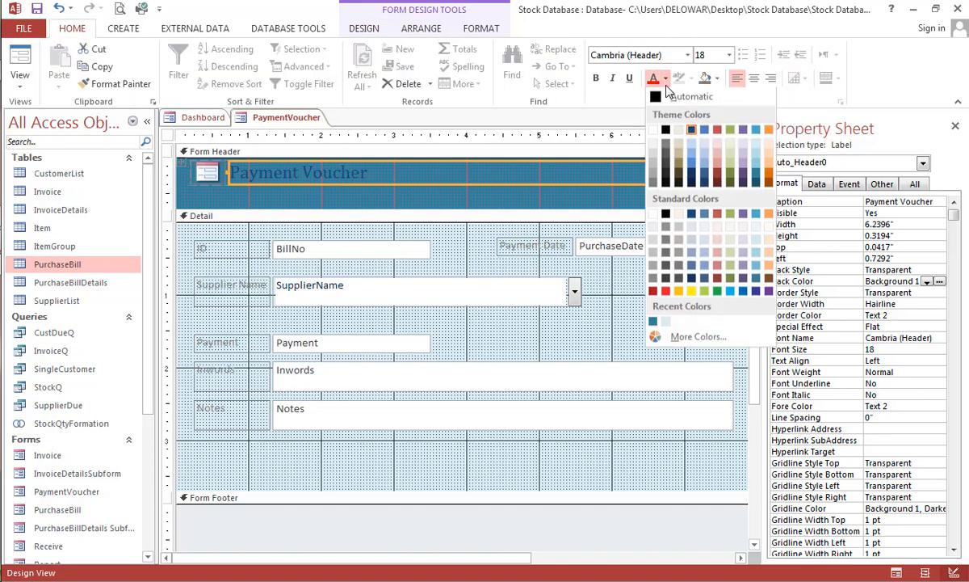
{"action": "left_click", "coordinate": [652, 131]}
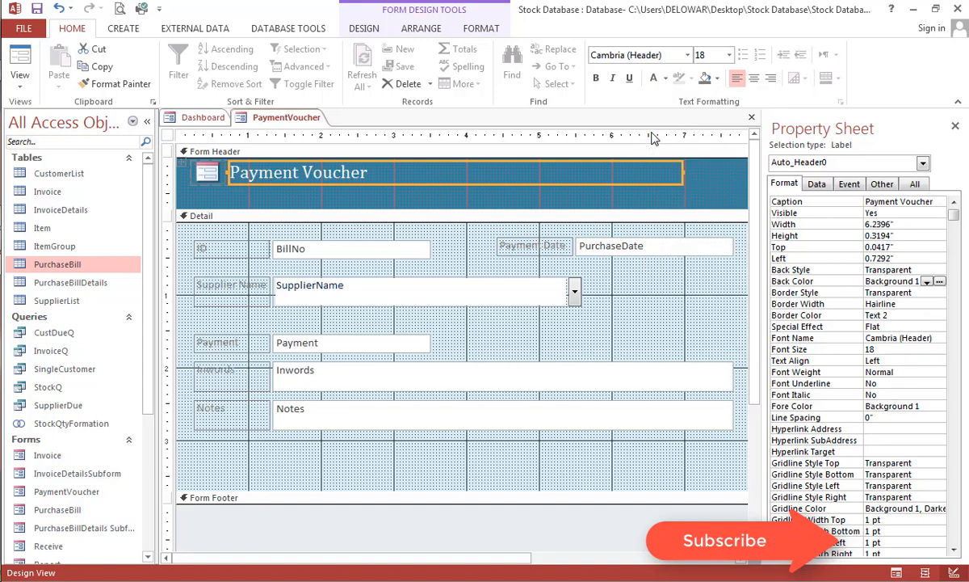
Make the Payment Voucher title bold and set its font size to 24
{"action": "left_click", "coordinate": [596, 77]}
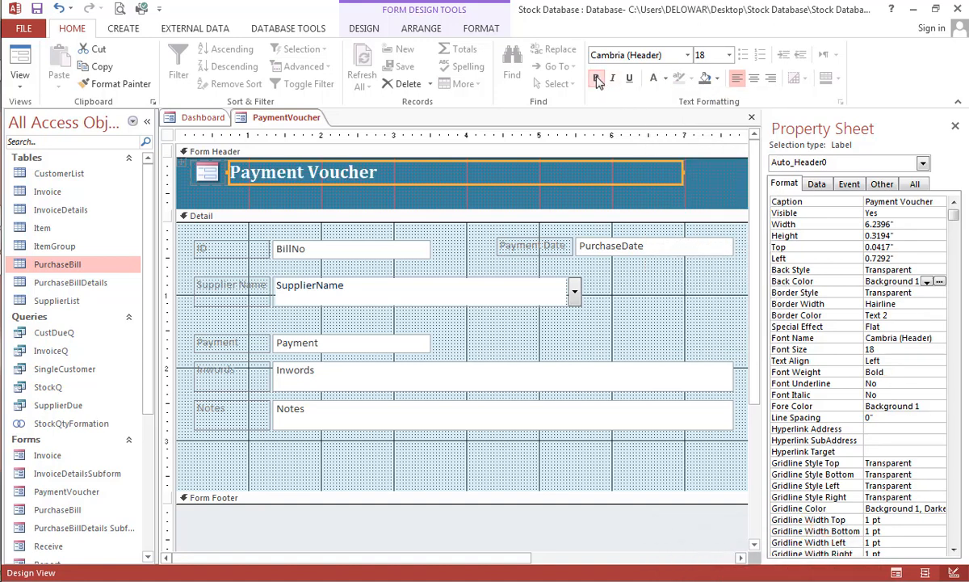
{"action": "left_click", "coordinate": [729, 55]}
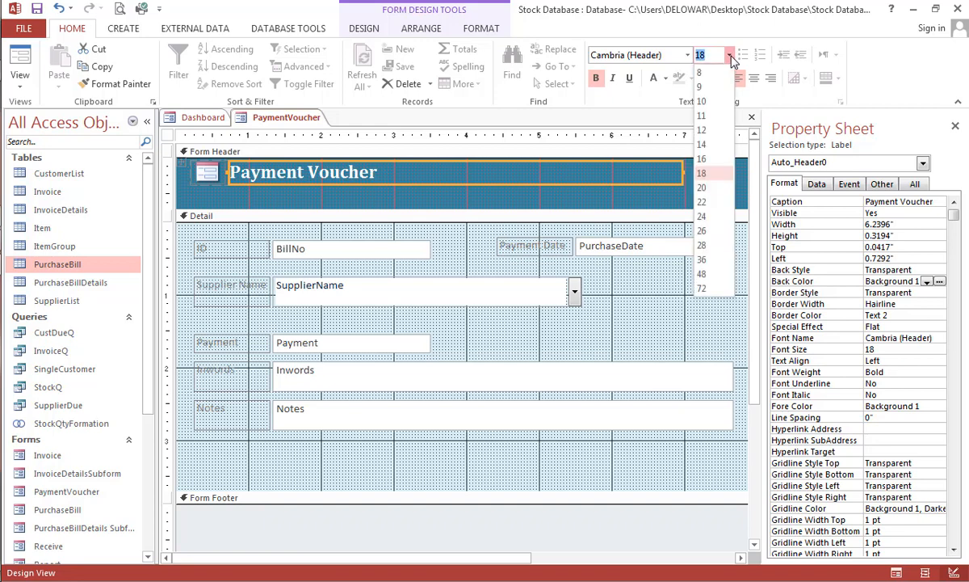
{"action": "left_click", "coordinate": [718, 216]}
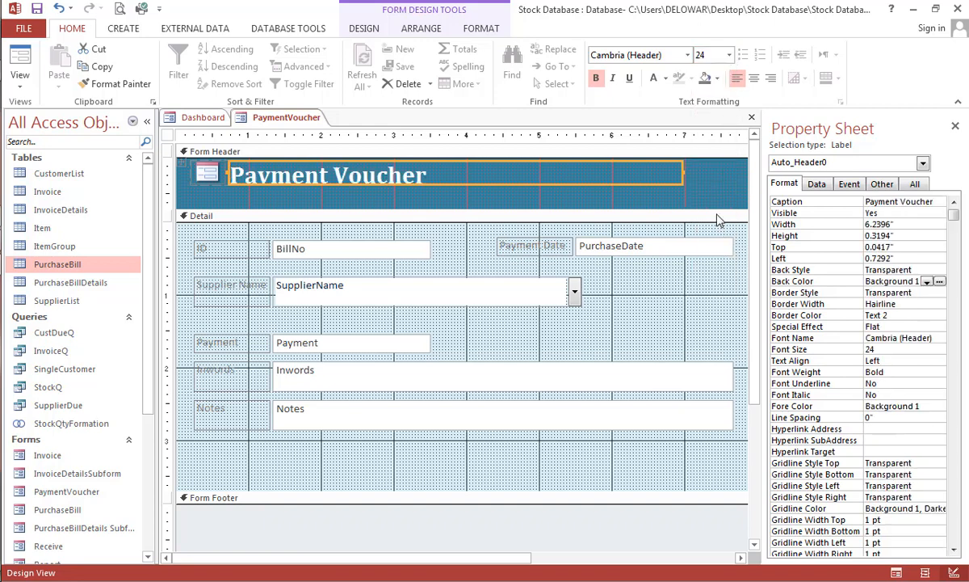
{"action": "left_click", "coordinate": [447, 180]}
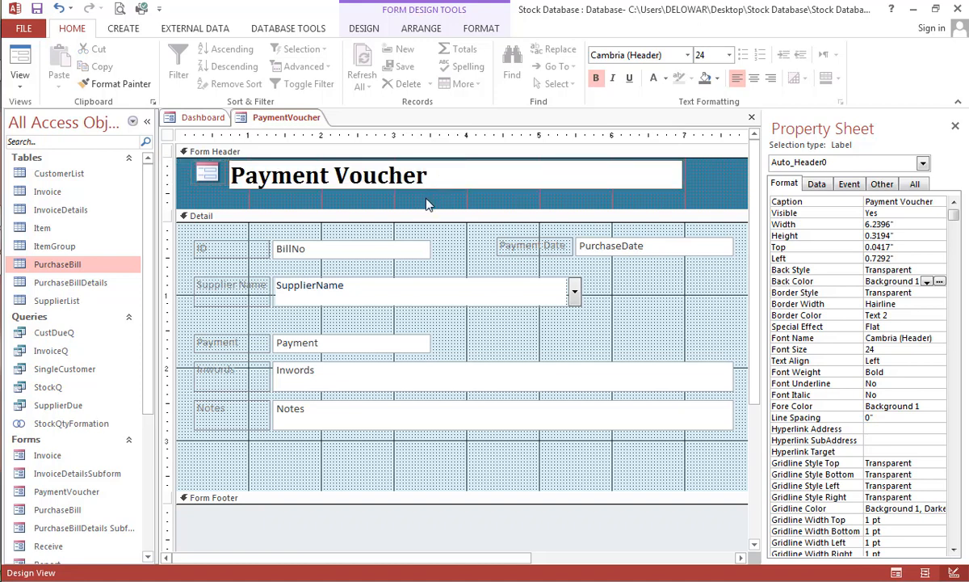
{"action": "left_click", "coordinate": [428, 205]}
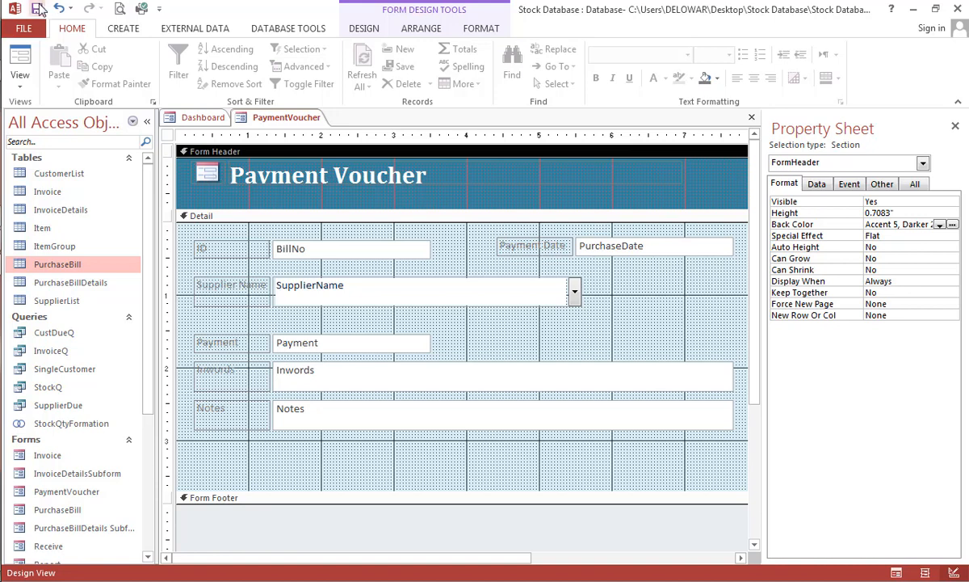
Check the styled PaymentVoucher layout in Form View and return to Design View
{"action": "left_click", "coordinate": [21, 57]}
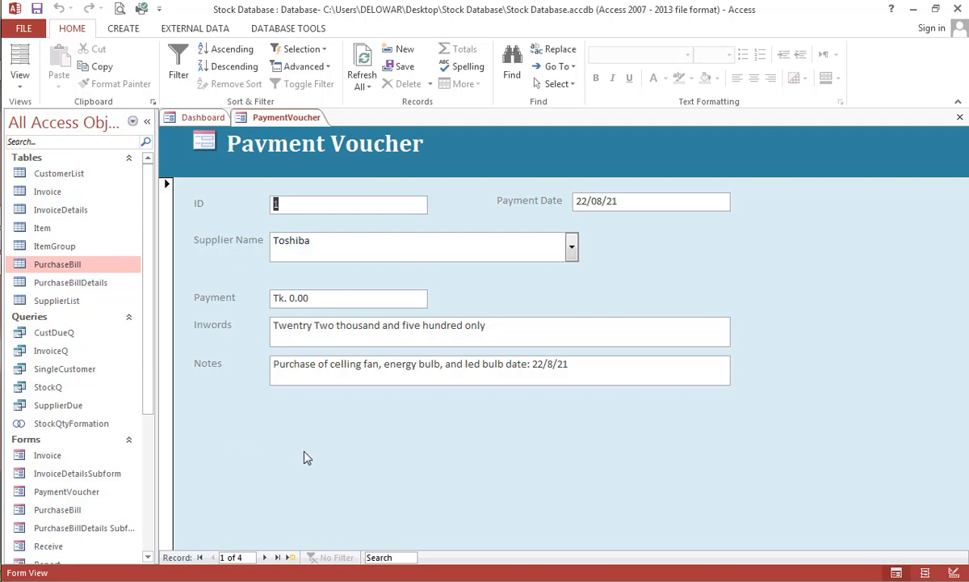
{"action": "left_click", "coordinate": [100, 267]}
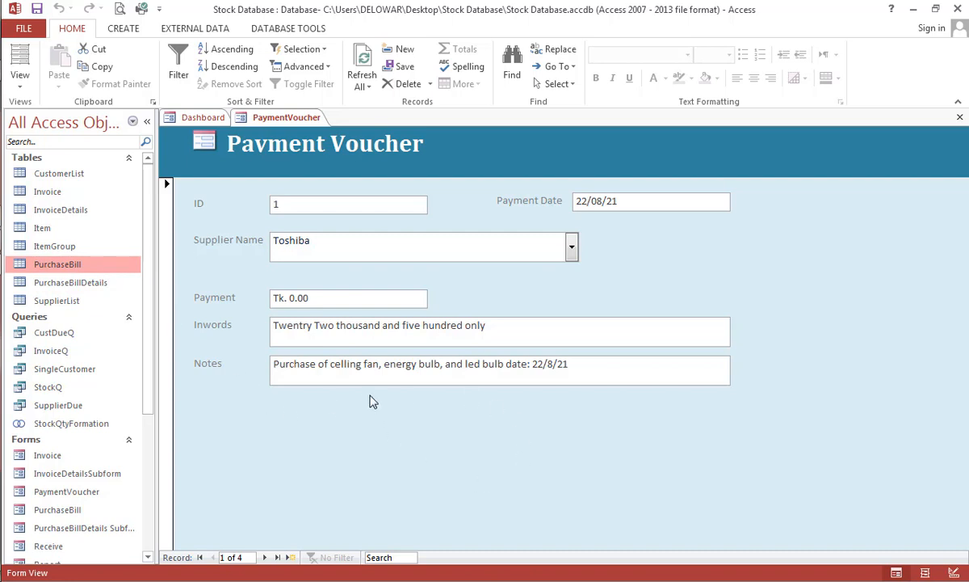
{"action": "left_click", "coordinate": [494, 426]}
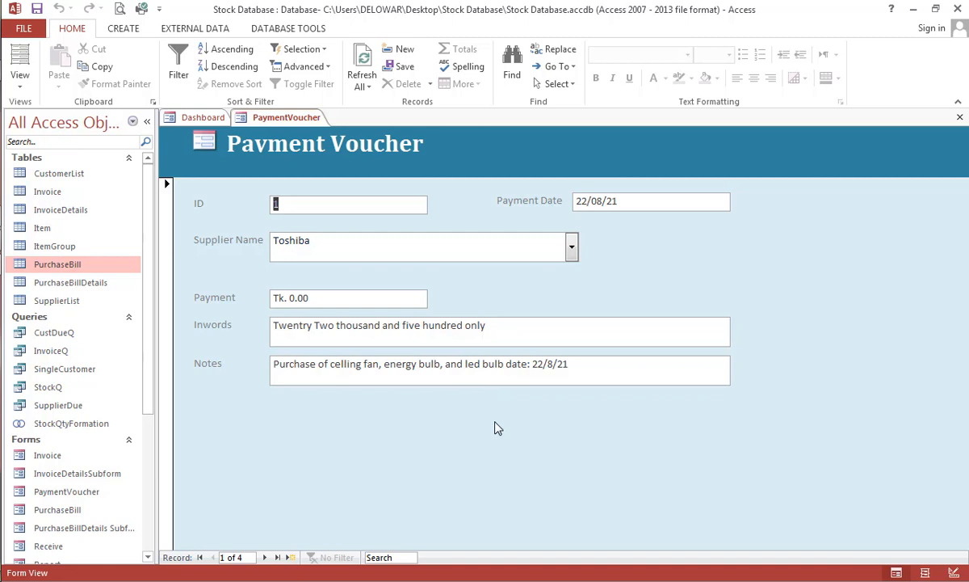
{"action": "right_click", "coordinate": [773, 304]}
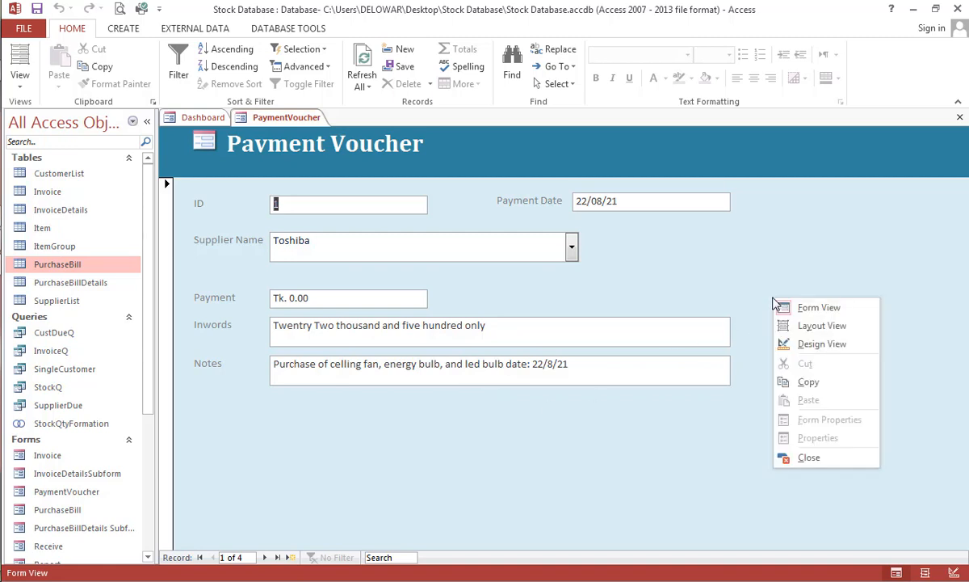
{"action": "left_click", "coordinate": [817, 344]}
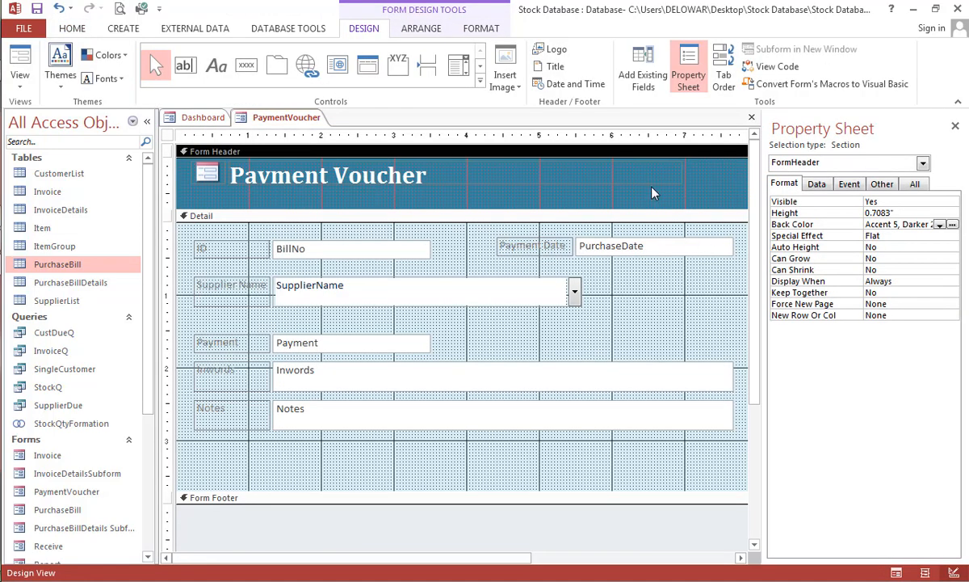
Close the PaymentVoucher form and switch the Dashboard form to Design View
{"action": "left_click", "coordinate": [750, 121]}
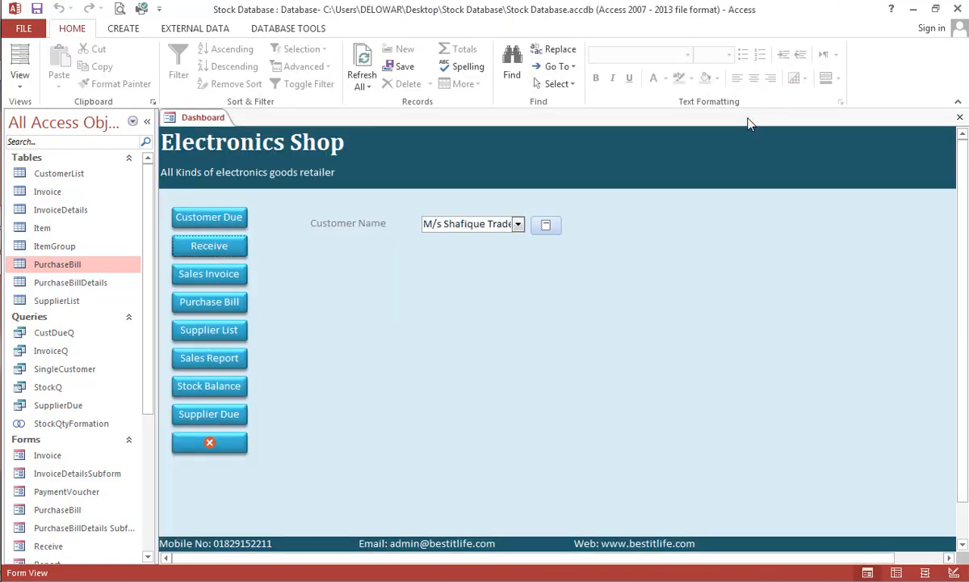
{"action": "right_click", "coordinate": [519, 282]}
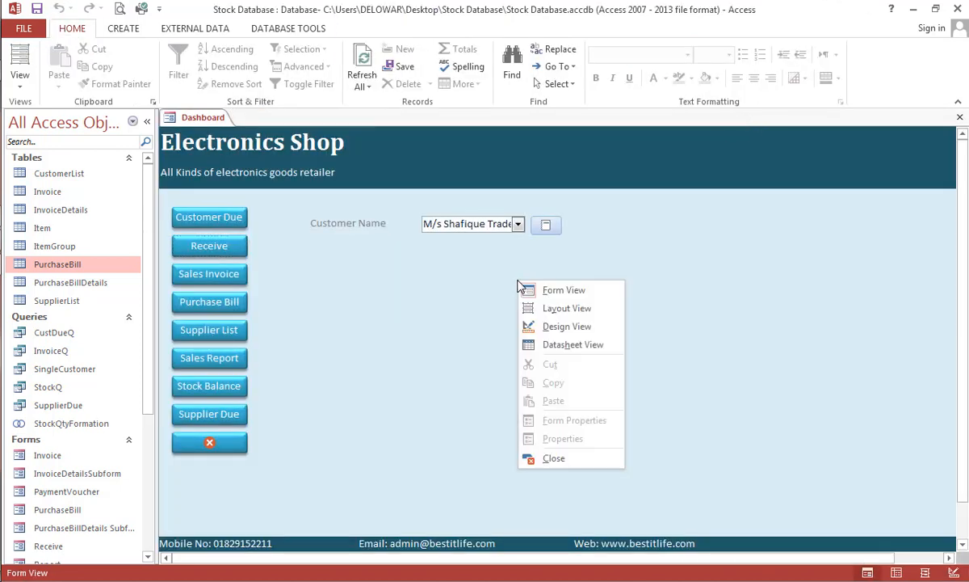
{"action": "left_click", "coordinate": [545, 327]}
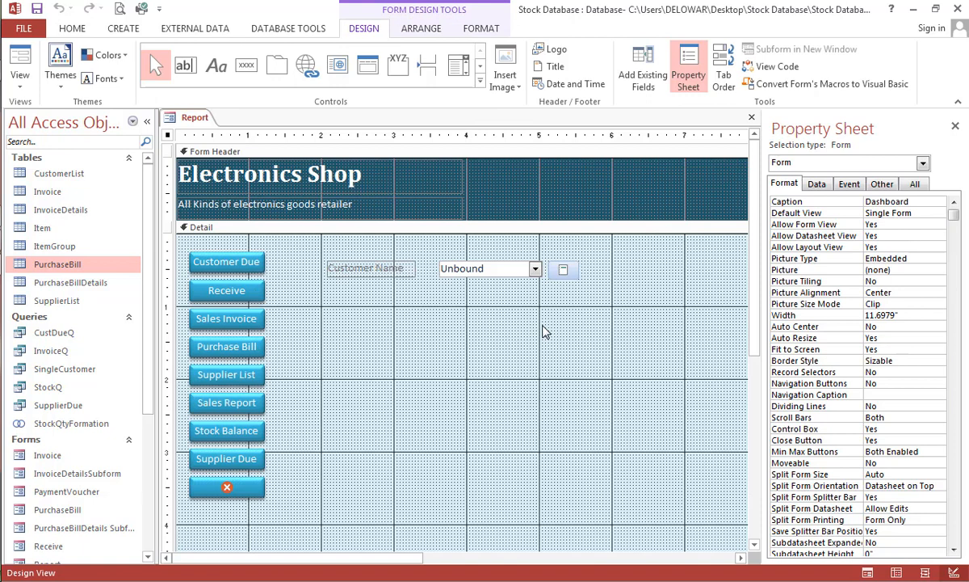
Draw a command button about 1.5 by 0.375 inches in the Dashboard's Detail section, below the Customer Name label
{"action": "left_click", "coordinate": [246, 66]}
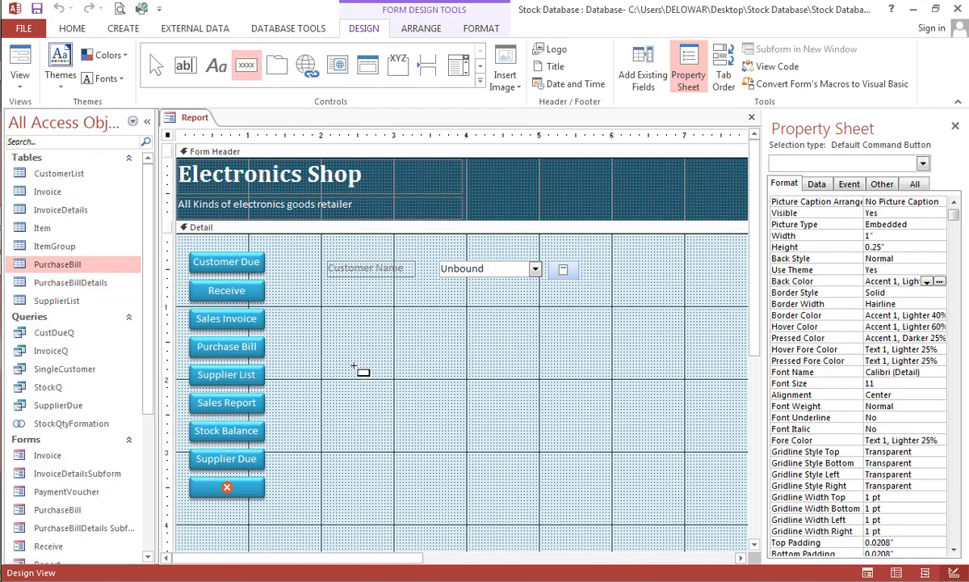
{"action": "left_click_drag", "start_coordinate": [332, 346], "coordinate": [443, 372]}
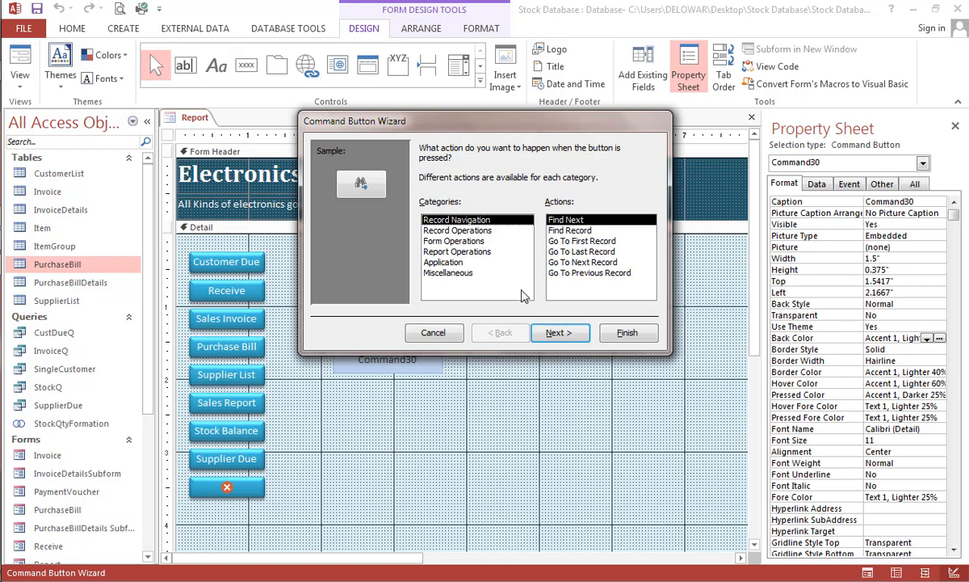
Try to assign the new button the Form Operations action Open Form, targeting the PaymentVoucher form
{"action": "left_click", "coordinate": [472, 242]}
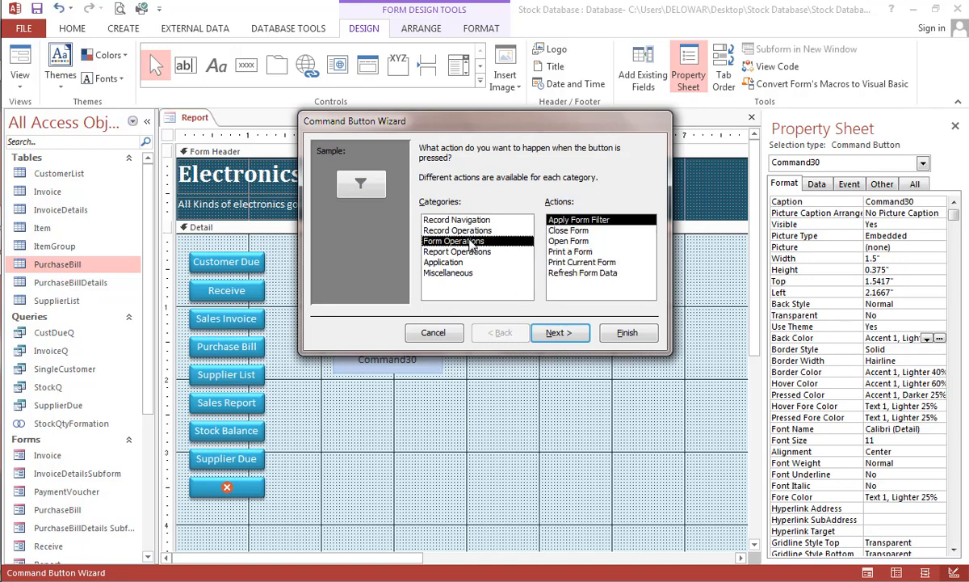
{"action": "left_click", "coordinate": [569, 243]}
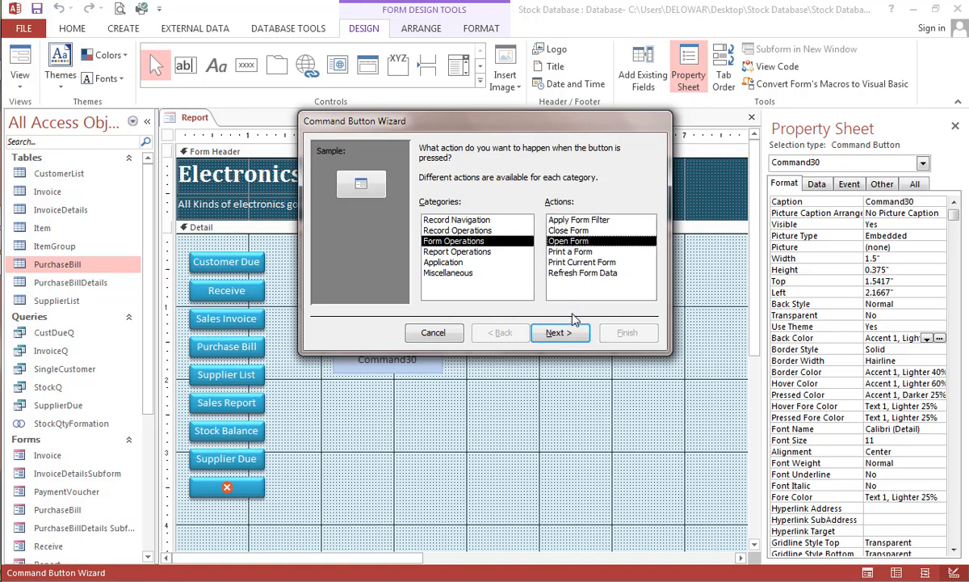
{"action": "left_click", "coordinate": [556, 332]}
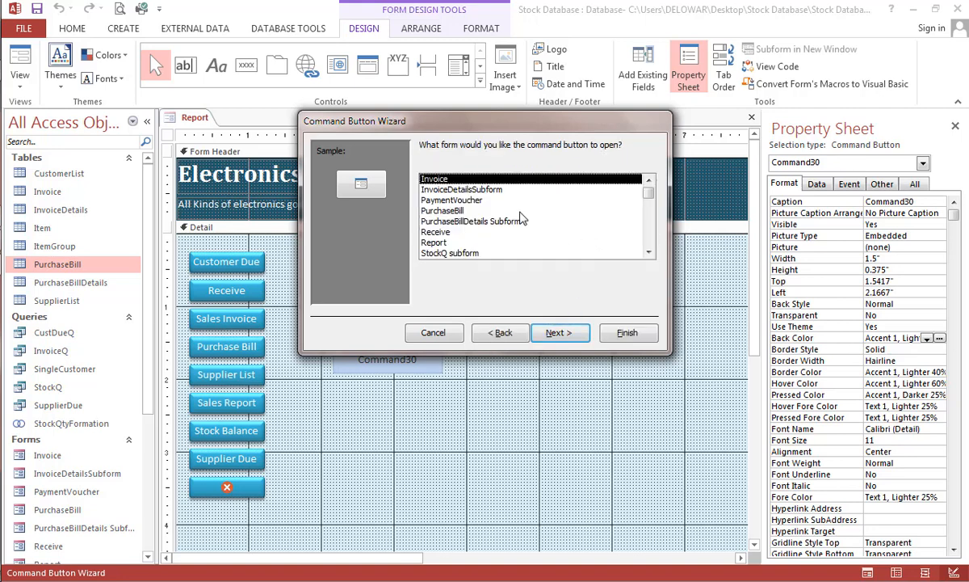
{"action": "left_click", "coordinate": [455, 201]}
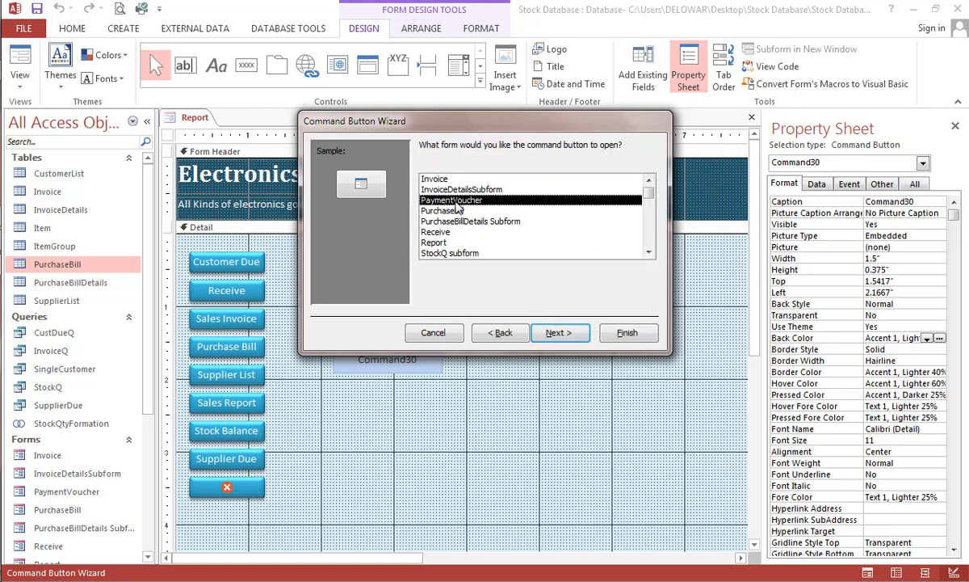
{"action": "left_click", "coordinate": [559, 333]}
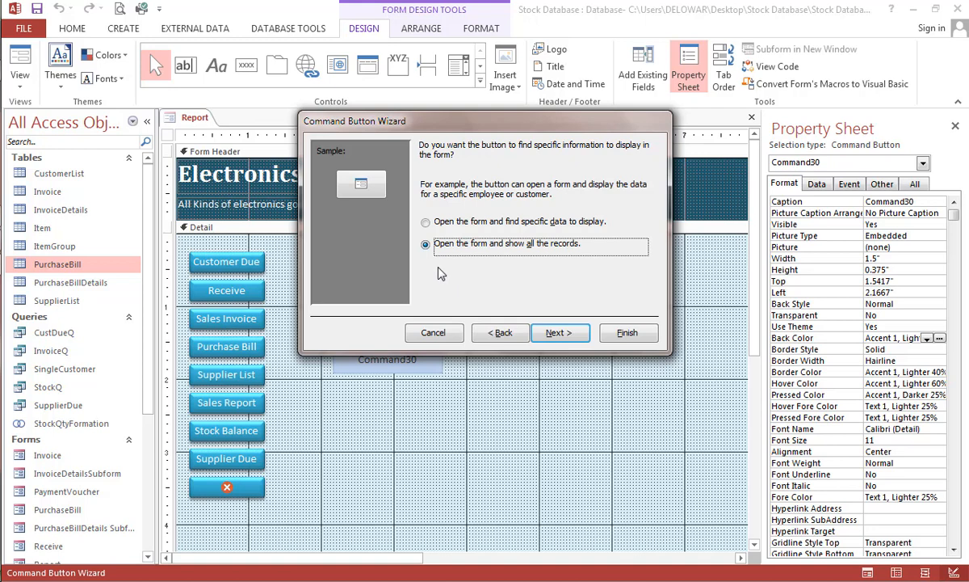
Try to have the button find specific data by matching on SupplierName, and cancel the Command Button Wizard
{"action": "left_click", "coordinate": [426, 222]}
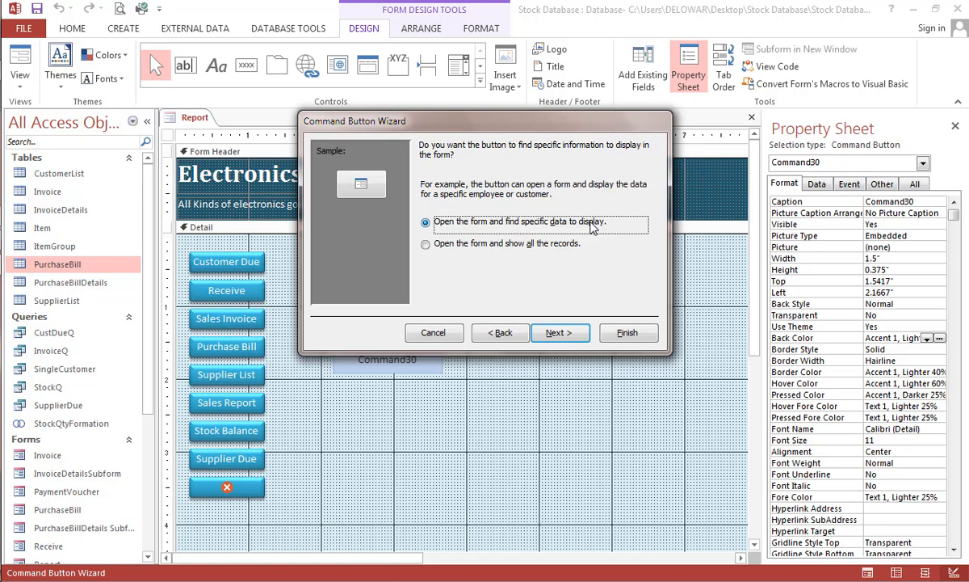
{"action": "left_click", "coordinate": [561, 333]}
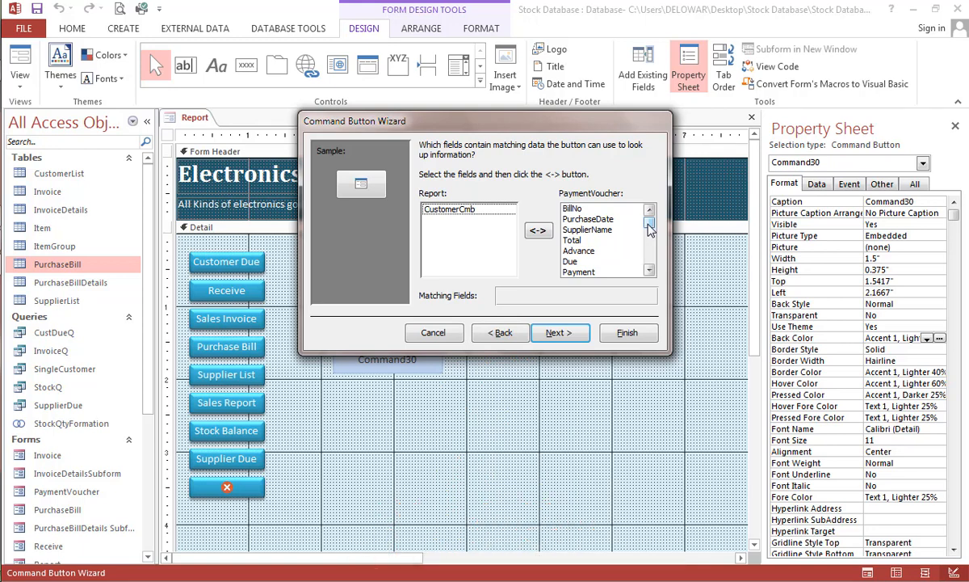
{"action": "mouse_move", "coordinate": [651, 228]}
{"action": "left_mouse_down"}
{"action": "mouse_move", "coordinate": [651, 274]}
{"action": "mouse_move", "coordinate": [652, 229]}
{"action": "left_mouse_up"}
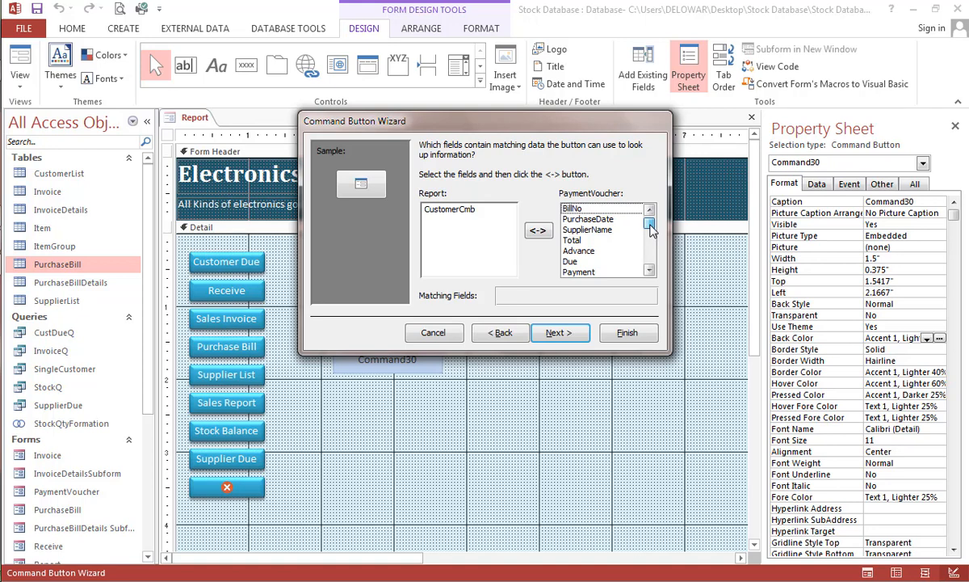
{"action": "left_click_drag", "start_coordinate": [652, 230], "coordinate": [653, 272]}
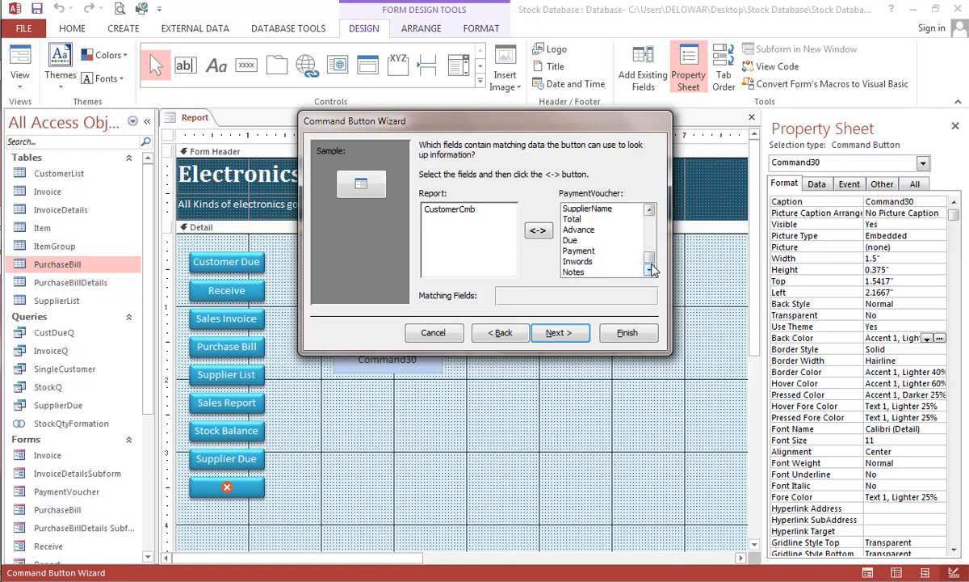
{"action": "left_click", "coordinate": [597, 209]}
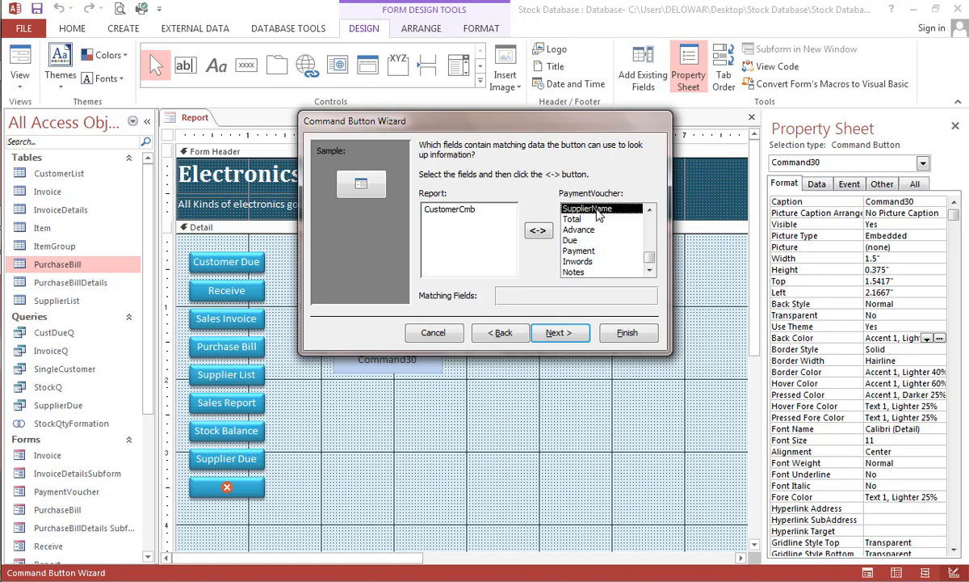
{"action": "left_click", "coordinate": [538, 231]}
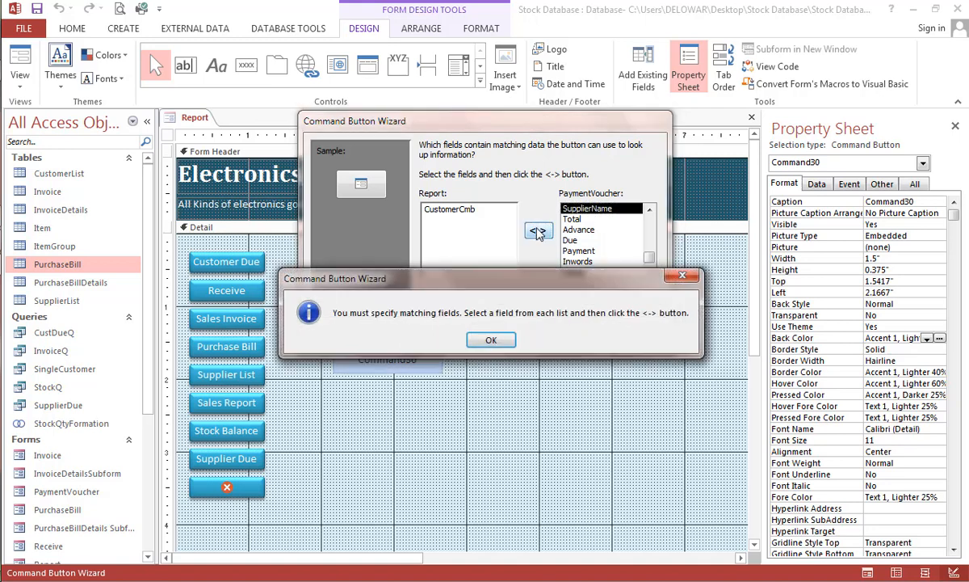
{"action": "left_click", "coordinate": [493, 341]}
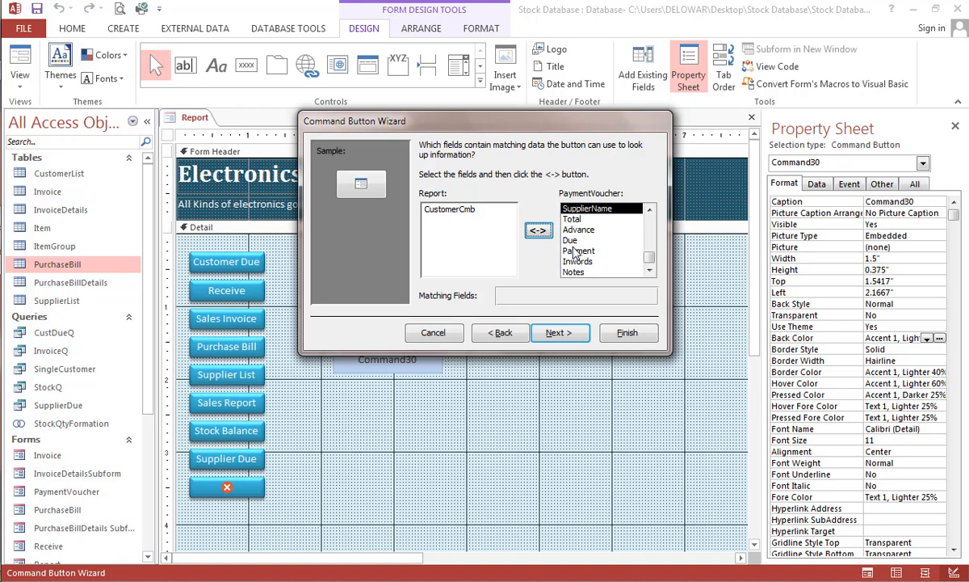
{"action": "left_click", "coordinate": [452, 333]}
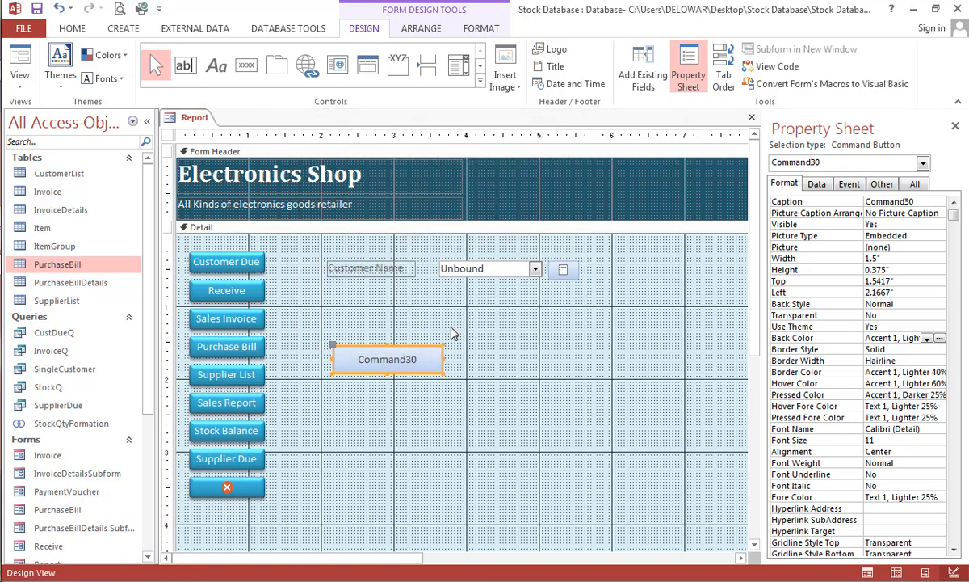
Change the caption of the new command button on the Dashboard to Payment
{"action": "double_click", "coordinate": [412, 359]}
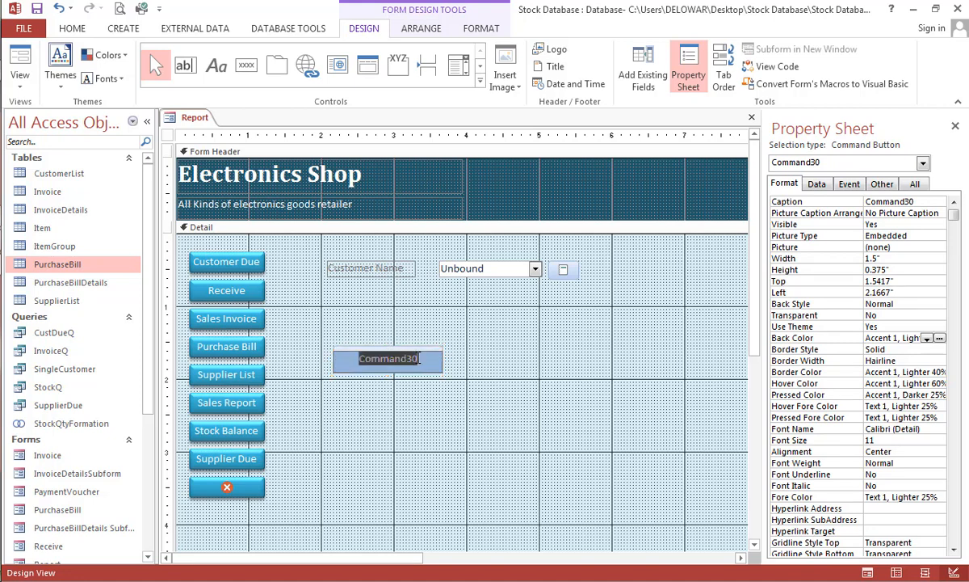
{"action": "type", "text": "P"}
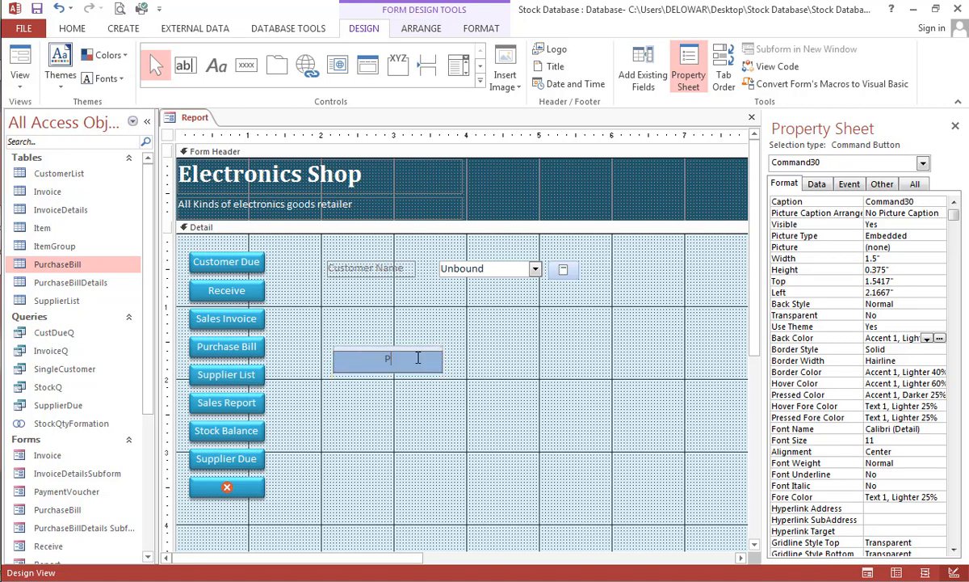
{"action": "type", "text": "ayment"}
{"action": "key", "text": "Return"}
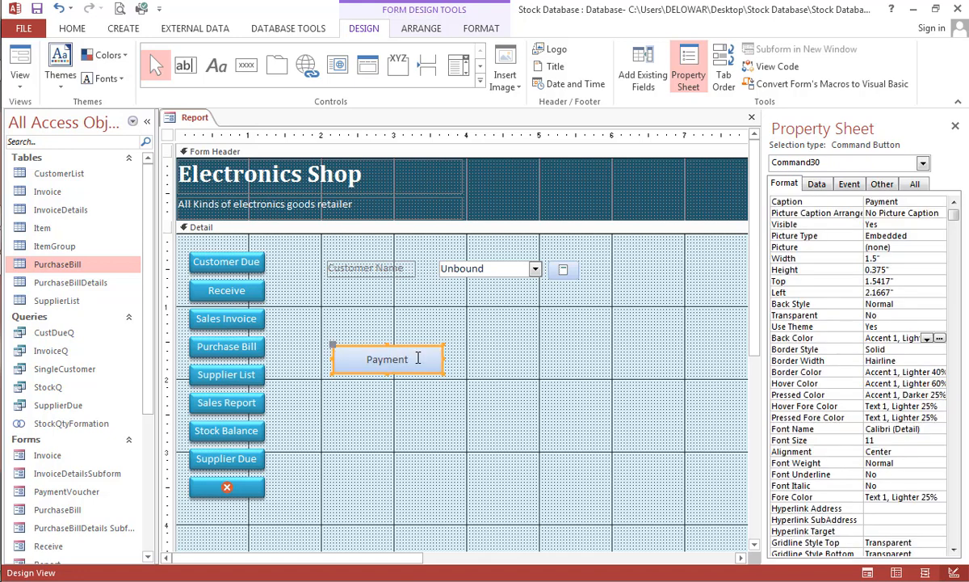
Create an embedded macro for the Payment button's On Click event and add an OpenForm action to it
{"action": "left_click", "coordinate": [848, 185]}
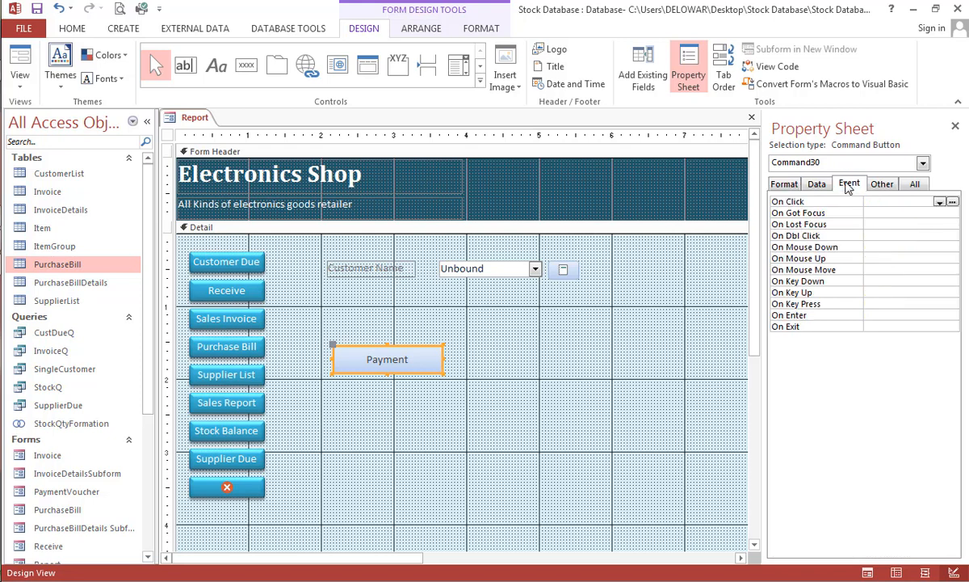
{"action": "left_click", "coordinate": [874, 199]}
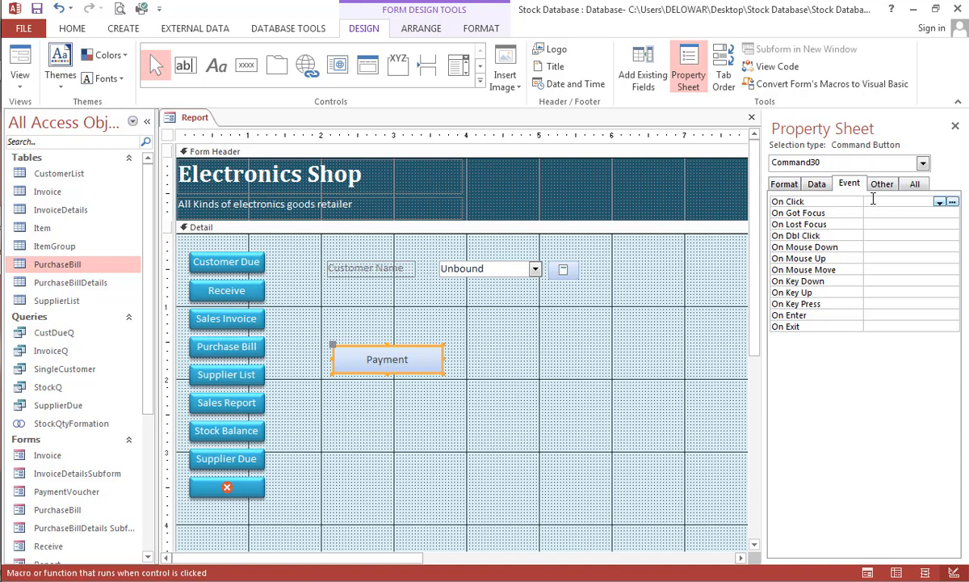
{"action": "left_click", "coordinate": [954, 201]}
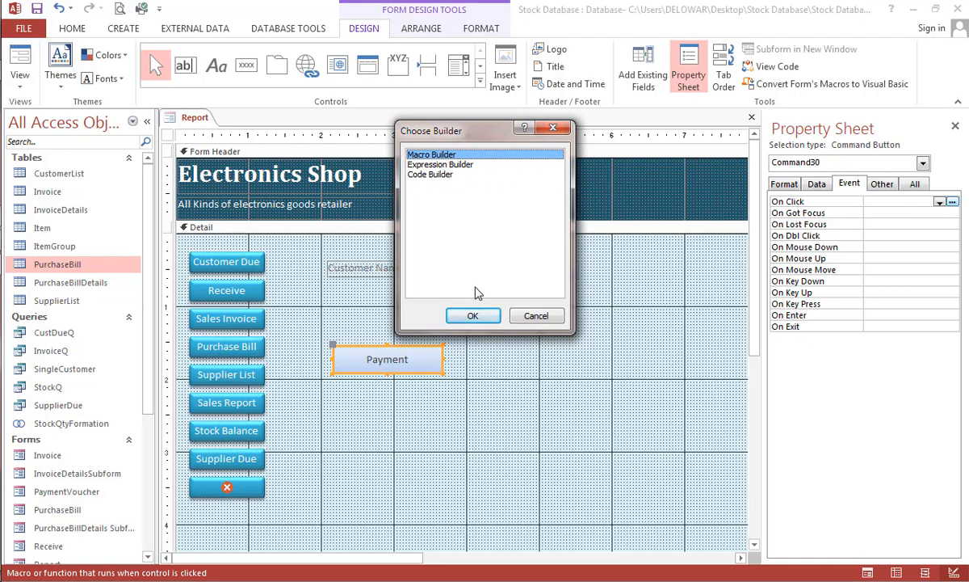
{"action": "left_click", "coordinate": [475, 316]}
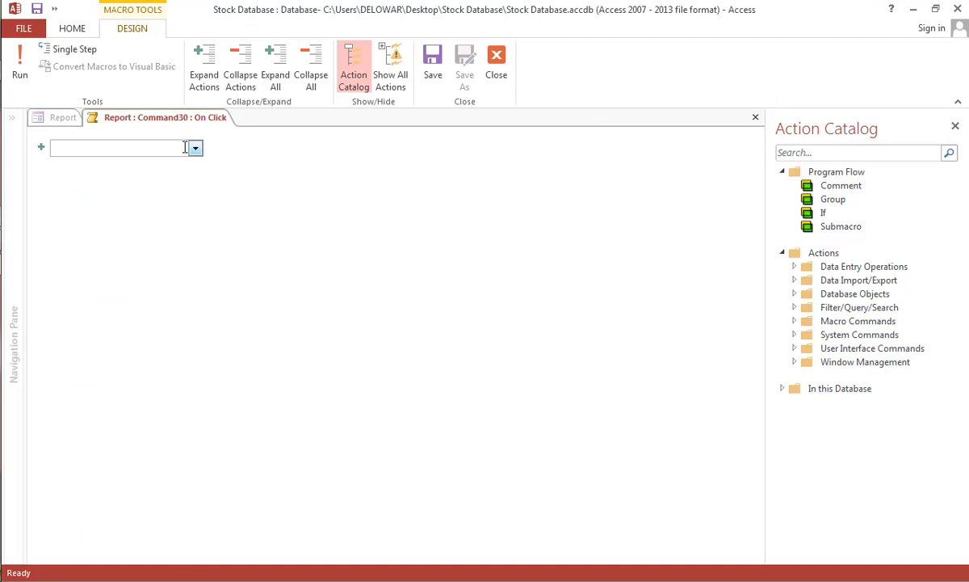
{"action": "type", "text": "OpenForm"}
{"action": "key", "text": "Return"}
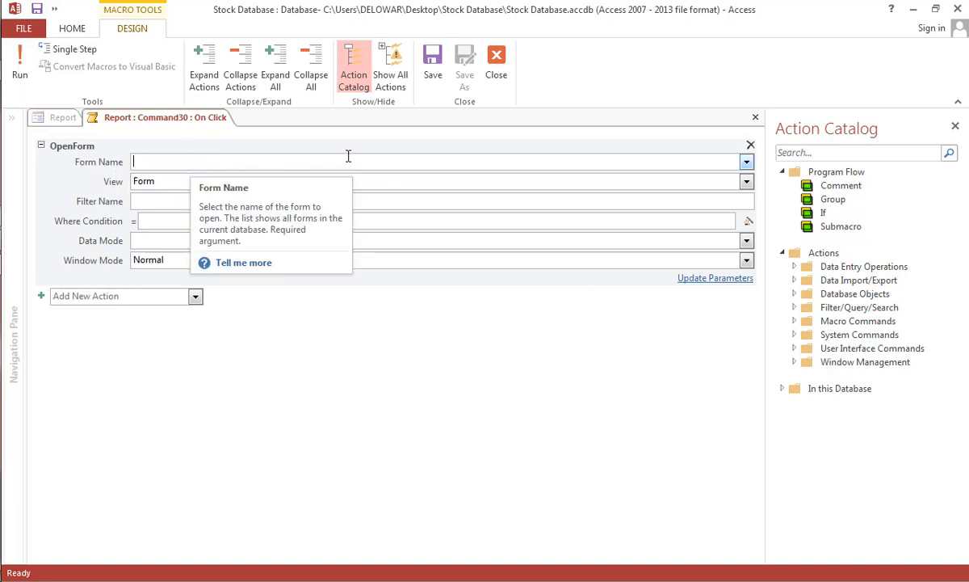
Set the OpenForm action to the PaymentVoucher form with Data Mode Add, and save and close the macro
{"action": "left_click", "coordinate": [746, 163]}
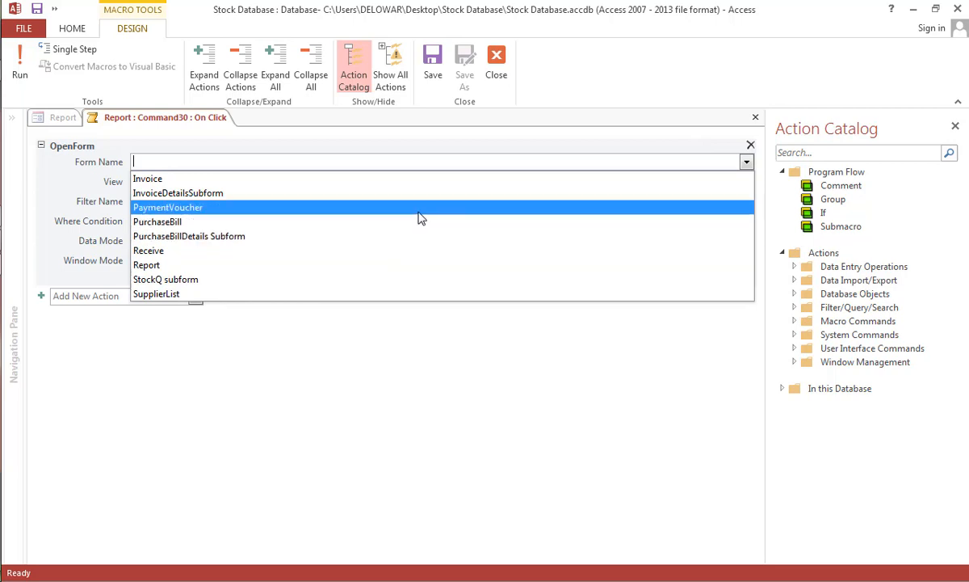
{"action": "left_click", "coordinate": [420, 207]}
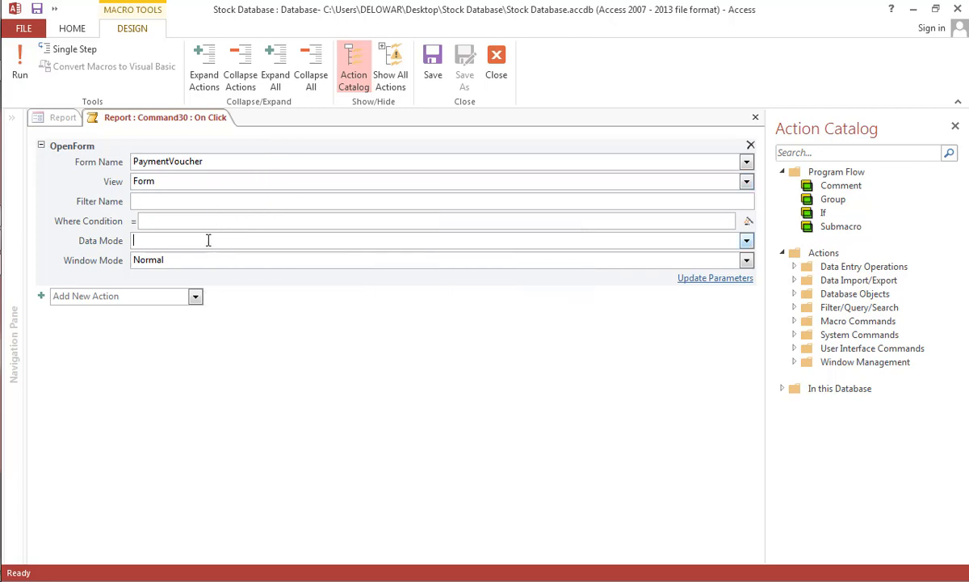
{"action": "left_click", "coordinate": [747, 241]}
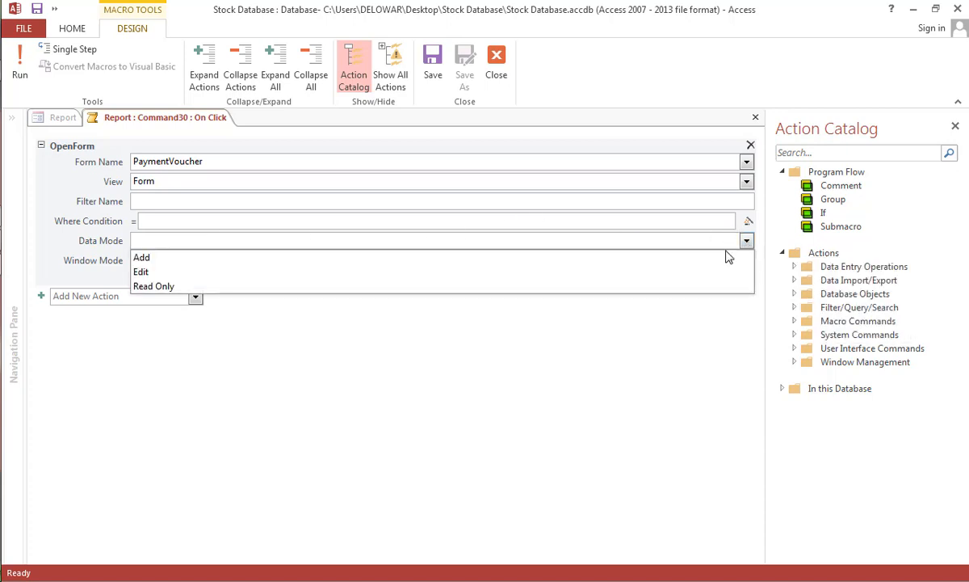
{"action": "left_click", "coordinate": [292, 258]}
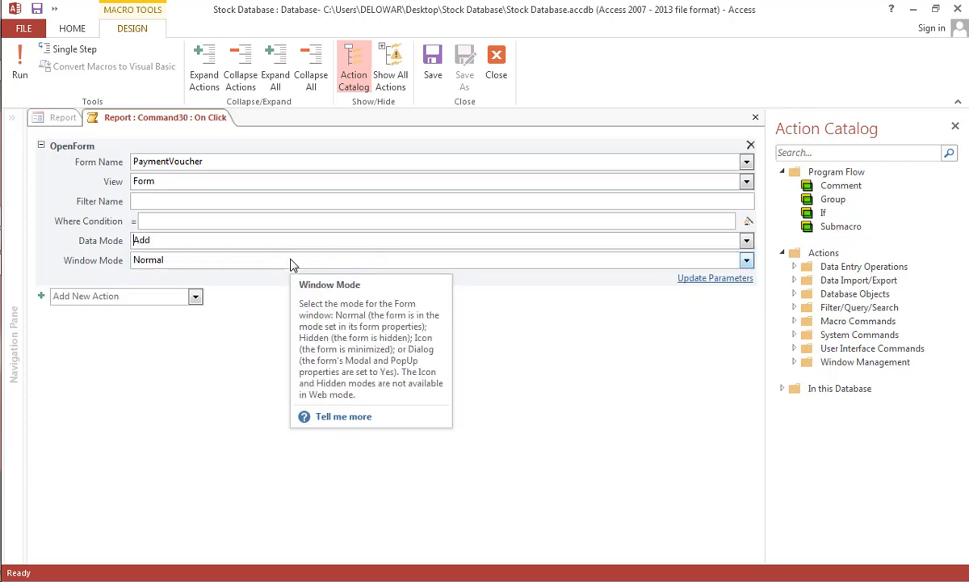
{"action": "left_click", "coordinate": [429, 60]}
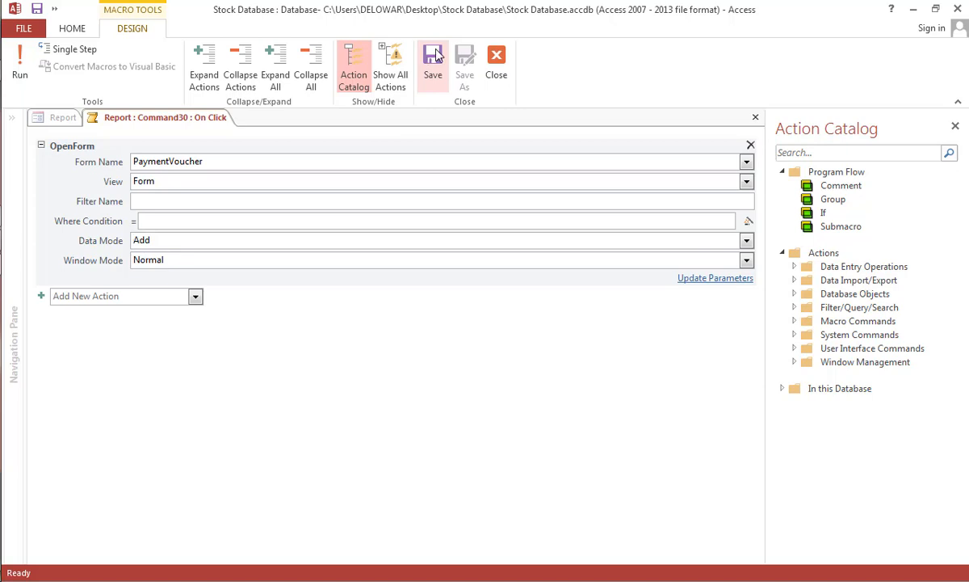
{"action": "left_click", "coordinate": [431, 61]}
{"action": "left_click", "coordinate": [498, 64]}
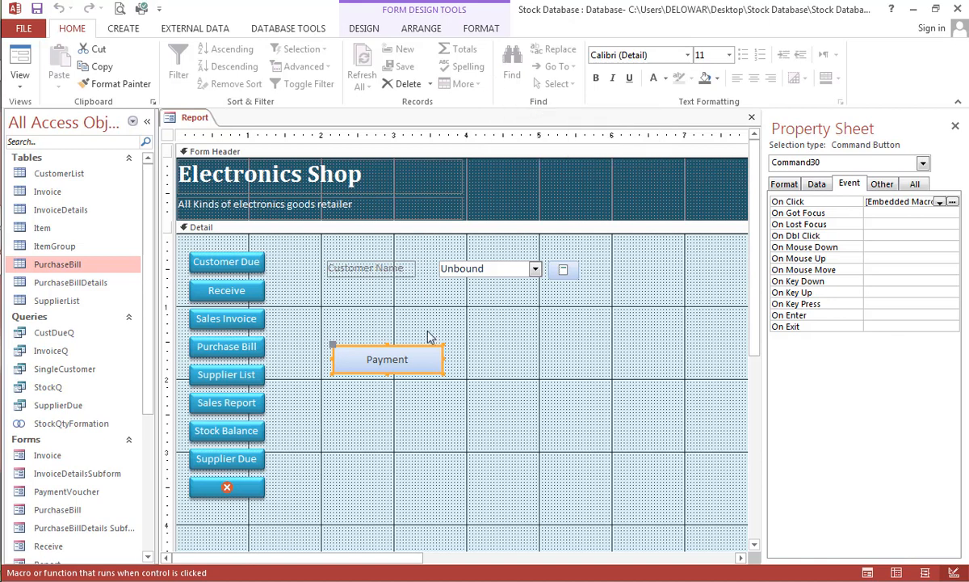
Copy the Receive button's formatting onto the Payment button with Format Painter
{"action": "left_click", "coordinate": [228, 292]}
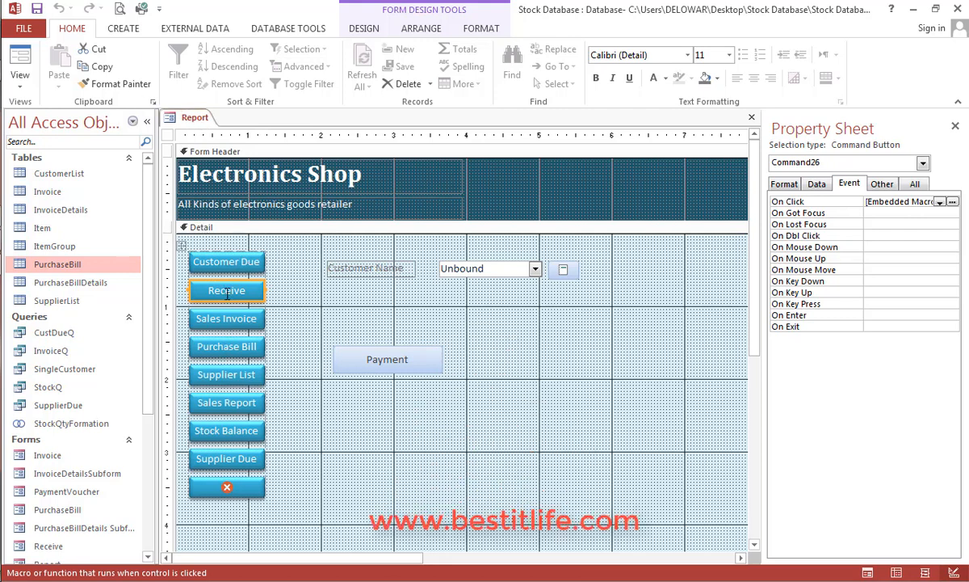
{"action": "left_click", "coordinate": [122, 86]}
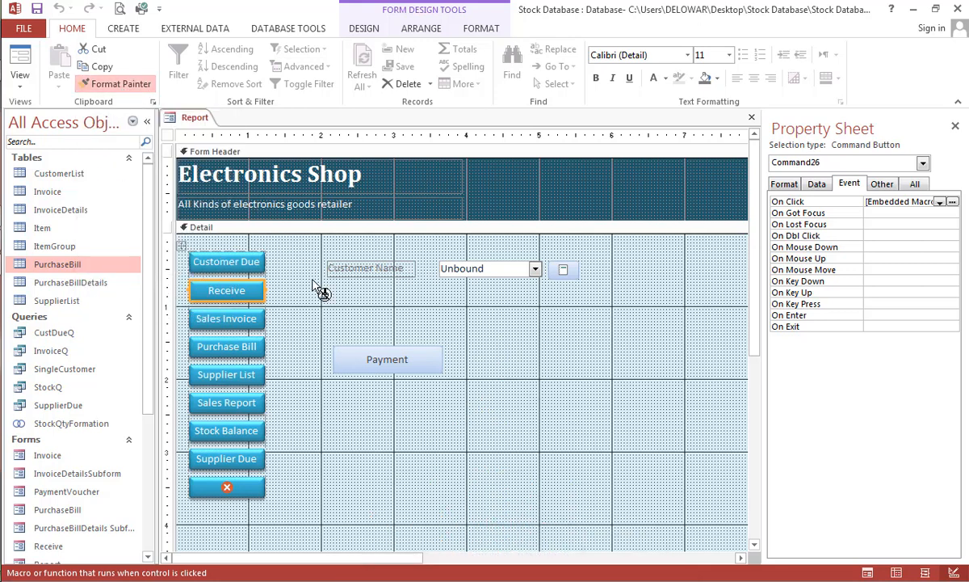
{"action": "left_click", "coordinate": [396, 363]}
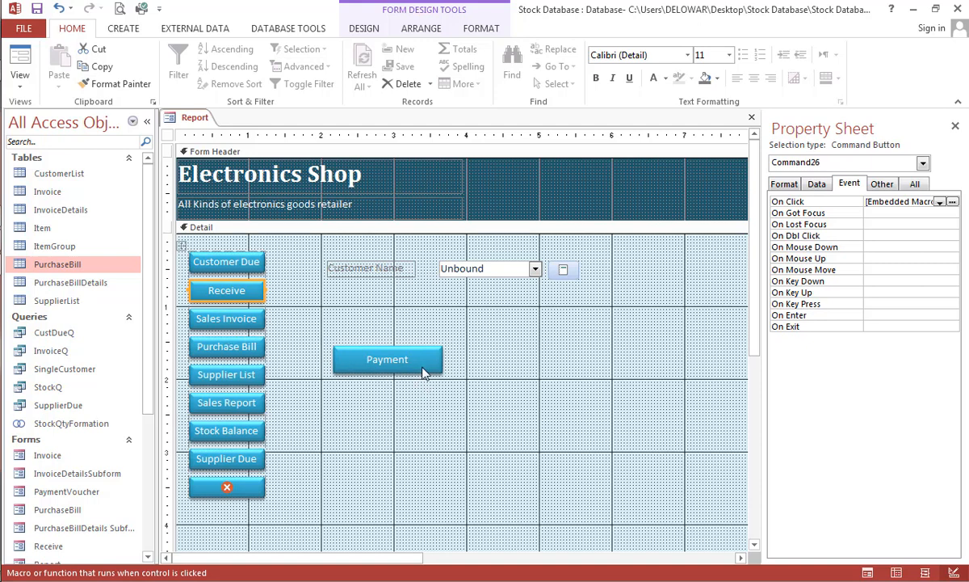
Move the Payment button into the Dashboard's button stack, between Receive and Sales Invoice
{"action": "left_click_drag", "start_coordinate": [408, 360], "coordinate": [272, 298]}
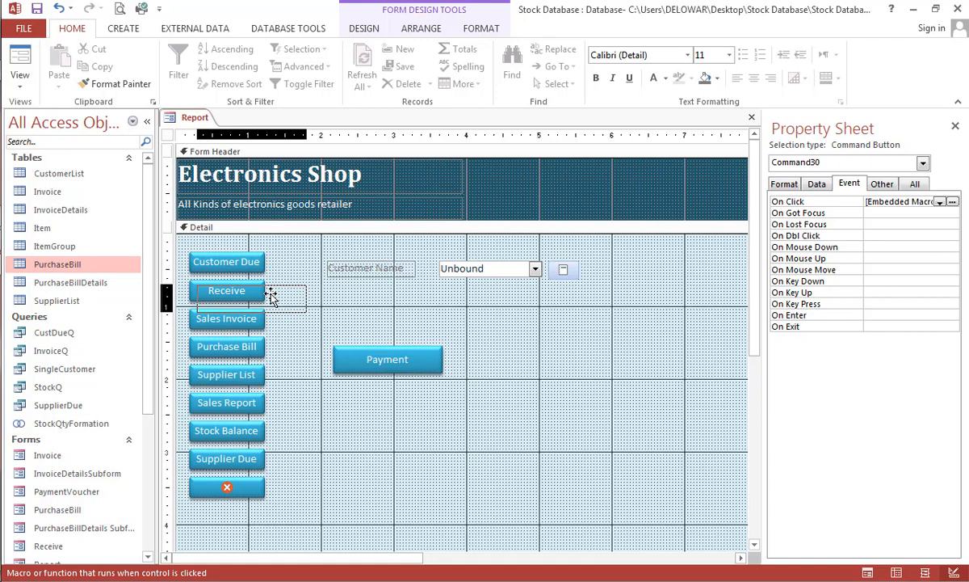
{"action": "left_click_drag", "start_coordinate": [272, 298], "coordinate": [250, 298]}
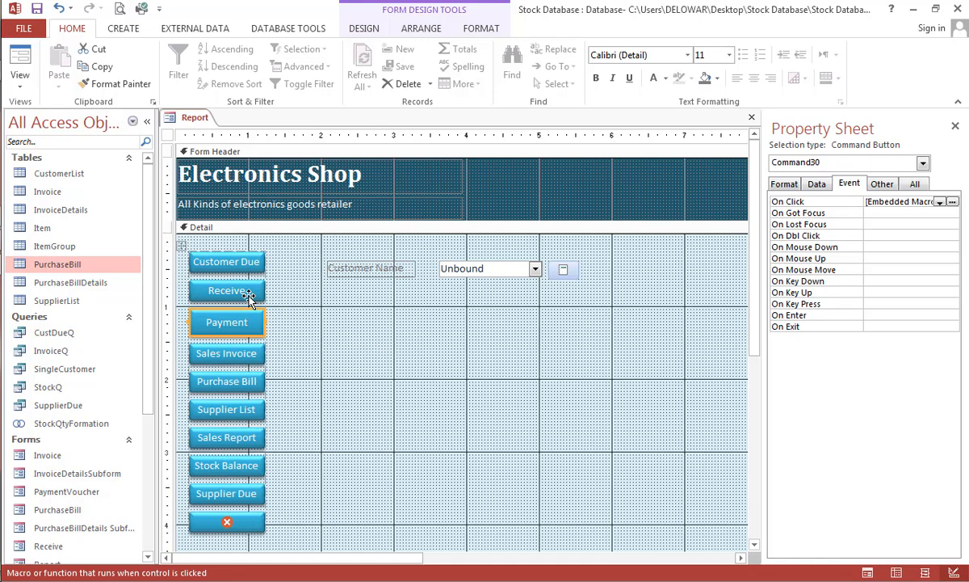
{"action": "left_click", "coordinate": [298, 328]}
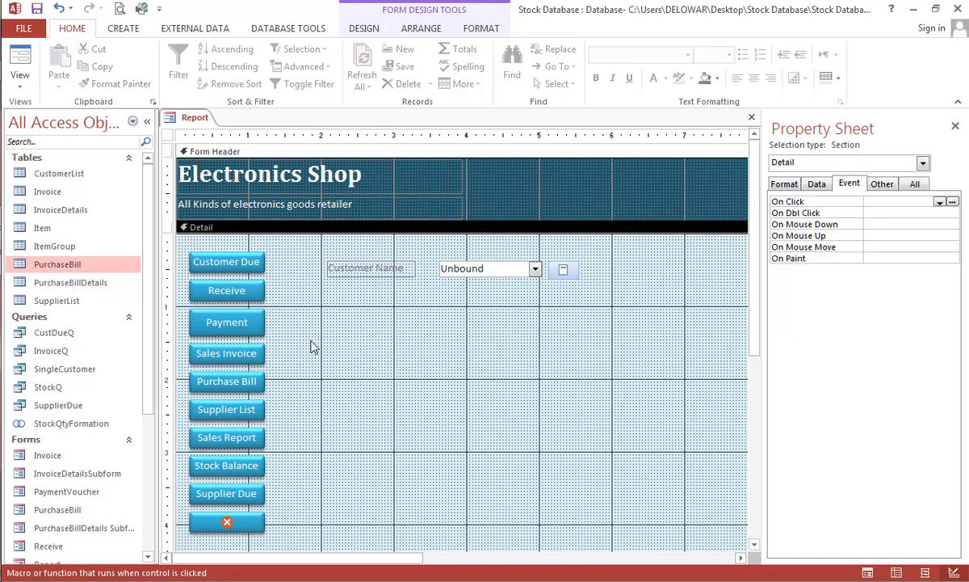
Reduce the Payment button's height to match the other buttons in the stack
{"action": "left_click", "coordinate": [226, 323]}
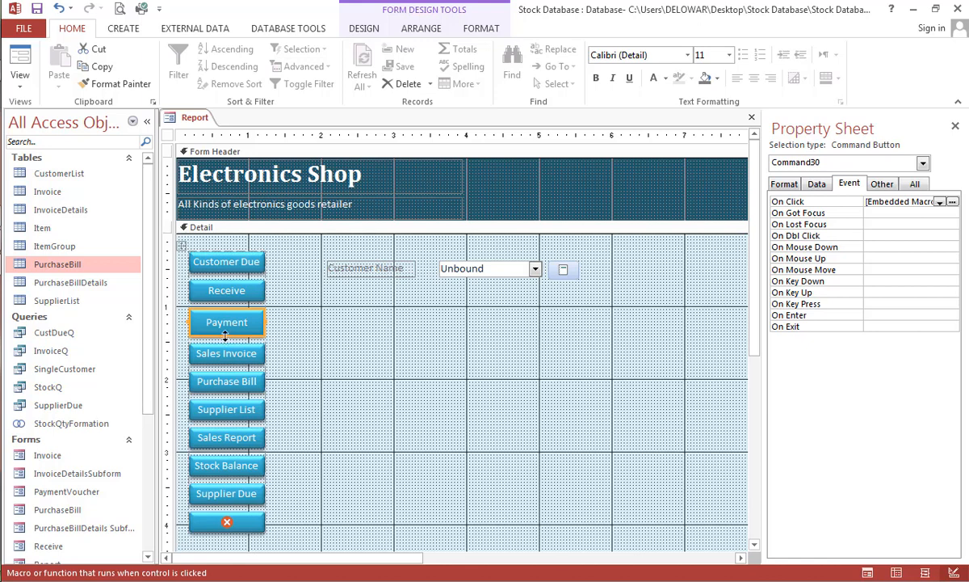
{"action": "left_click_drag", "start_coordinate": [224, 335], "coordinate": [212, 308]}
{"action": "left_click", "coordinate": [310, 329]}
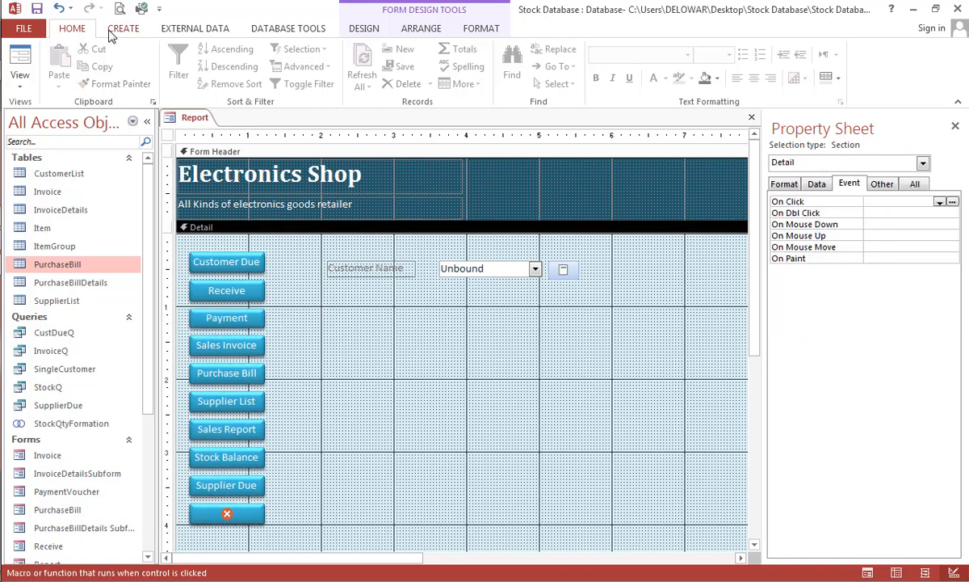
Test the Payment button with the Dashboard in Form View and examine the record selector bar on the opened voucher form
{"action": "left_click", "coordinate": [24, 53]}
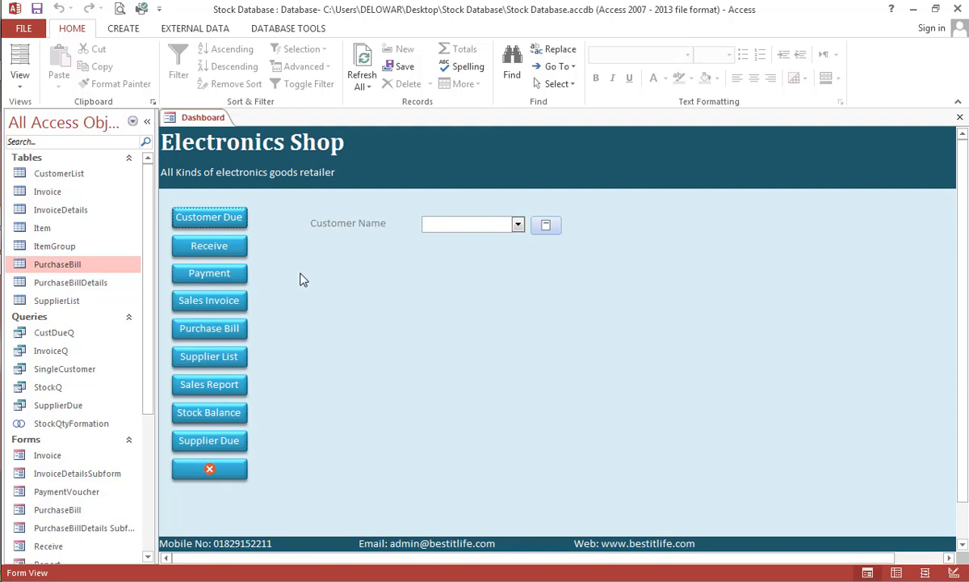
{"action": "left_click", "coordinate": [228, 275]}
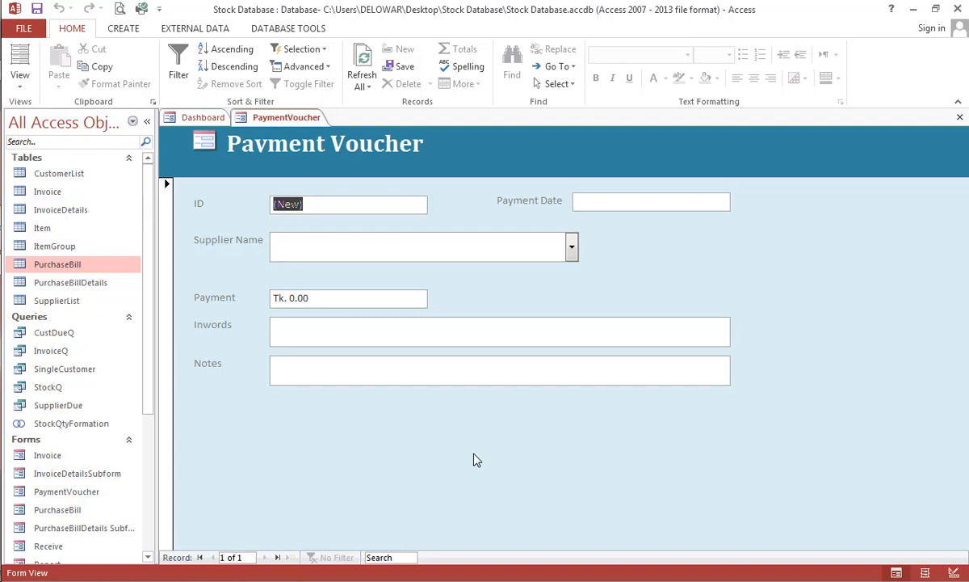
{"action": "left_click", "coordinate": [168, 230]}
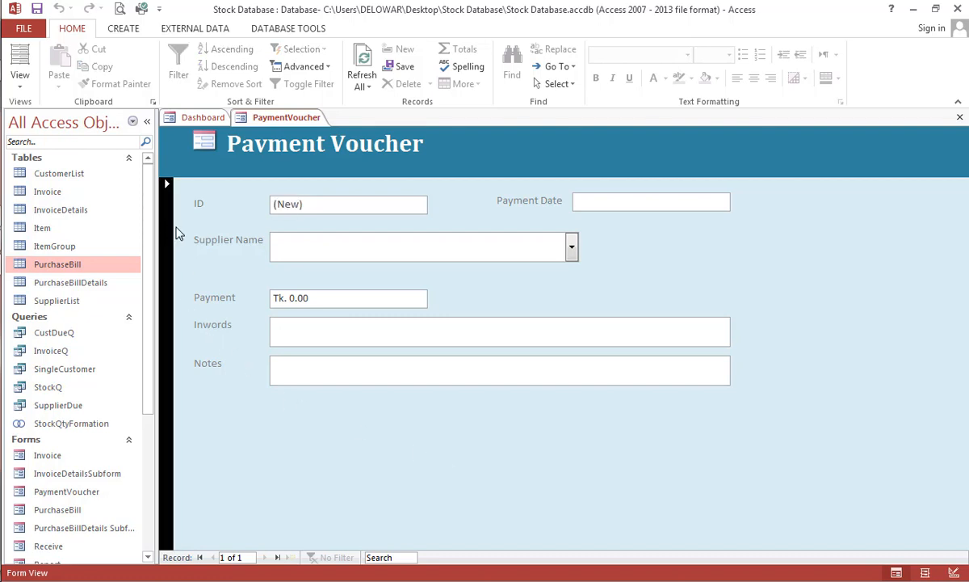
{"action": "left_click", "coordinate": [183, 240]}
{"action": "left_click", "coordinate": [166, 252]}
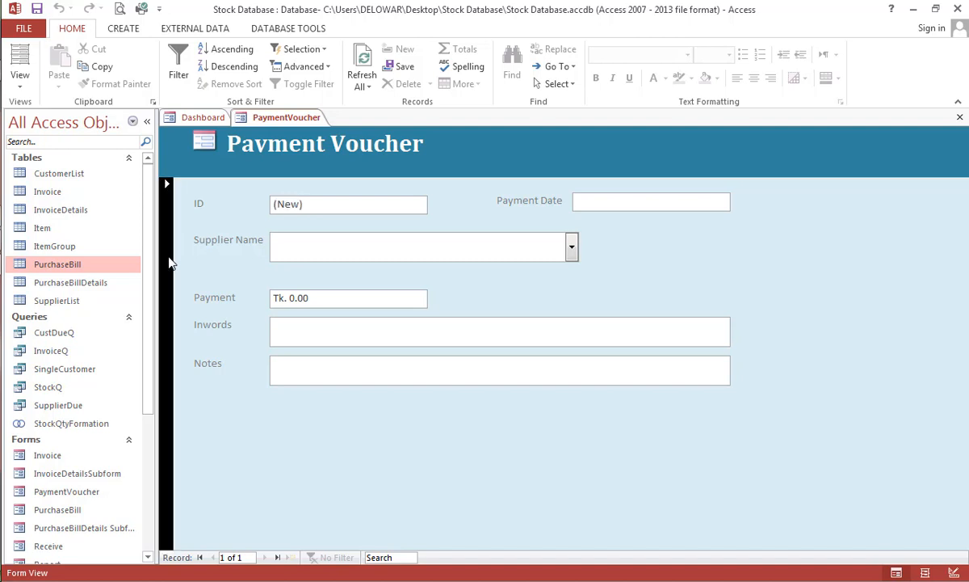
Switch the PaymentVoucher form to Design View and set its Record Selectors property to No
{"action": "right_click", "coordinate": [248, 419]}
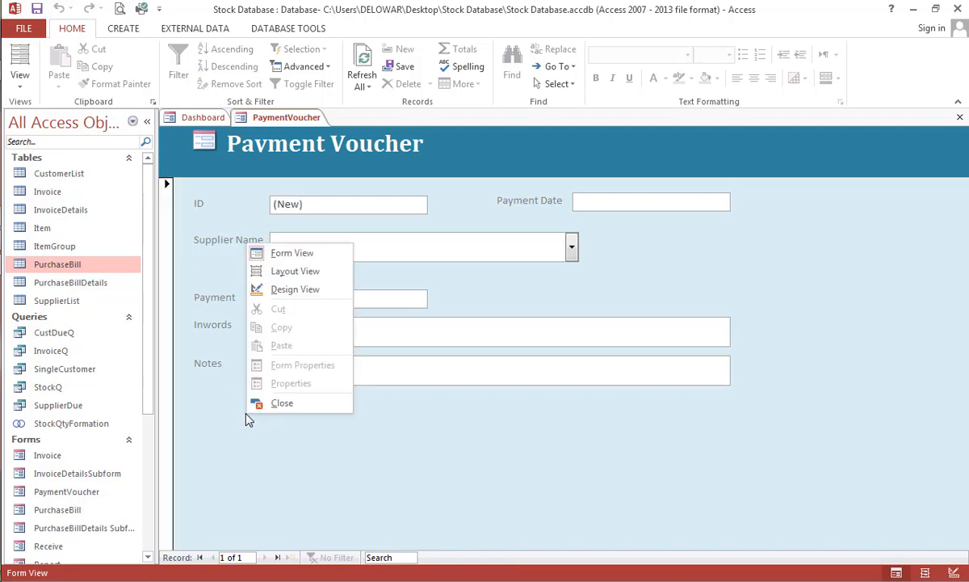
{"action": "left_click", "coordinate": [315, 297]}
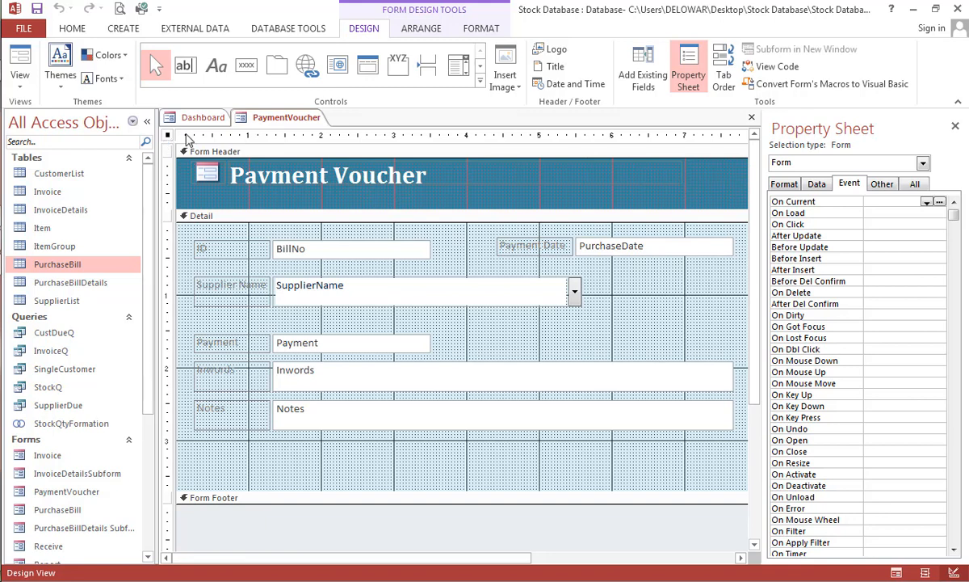
{"action": "left_click", "coordinate": [781, 185]}
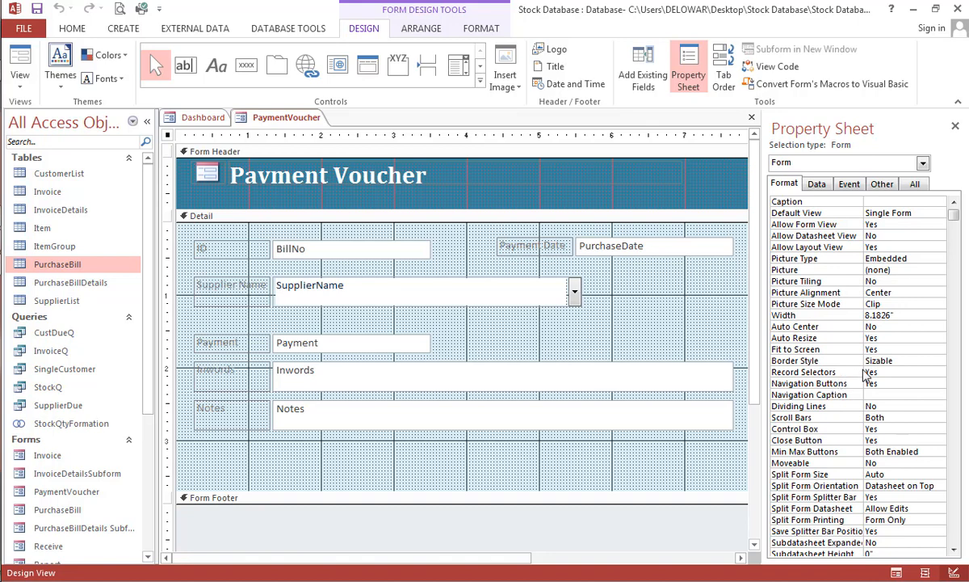
{"action": "double_click", "coordinate": [891, 372]}
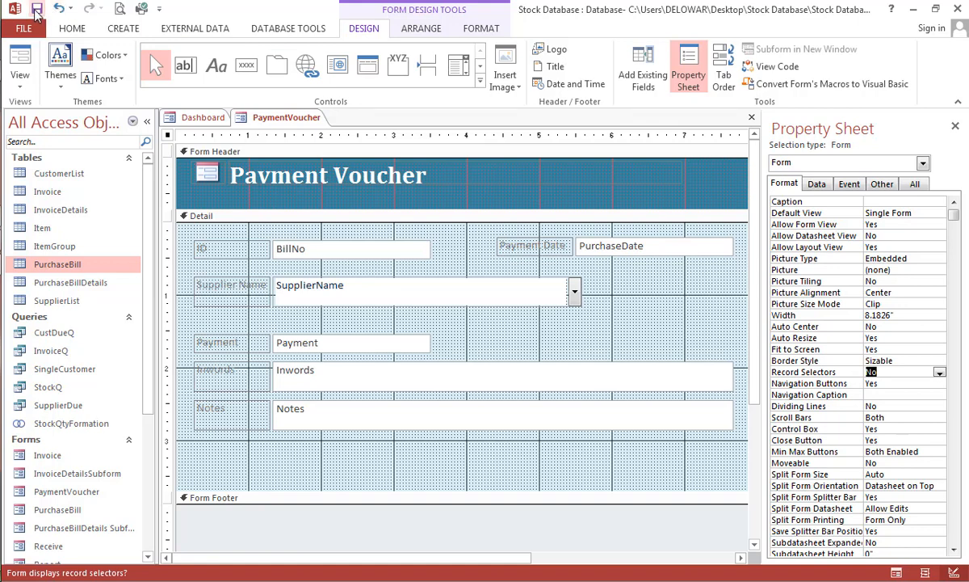
Check the PaymentVoucher form in Form View, save and close it, and reopen it with the Dashboard's Payment button
{"action": "left_click", "coordinate": [17, 57]}
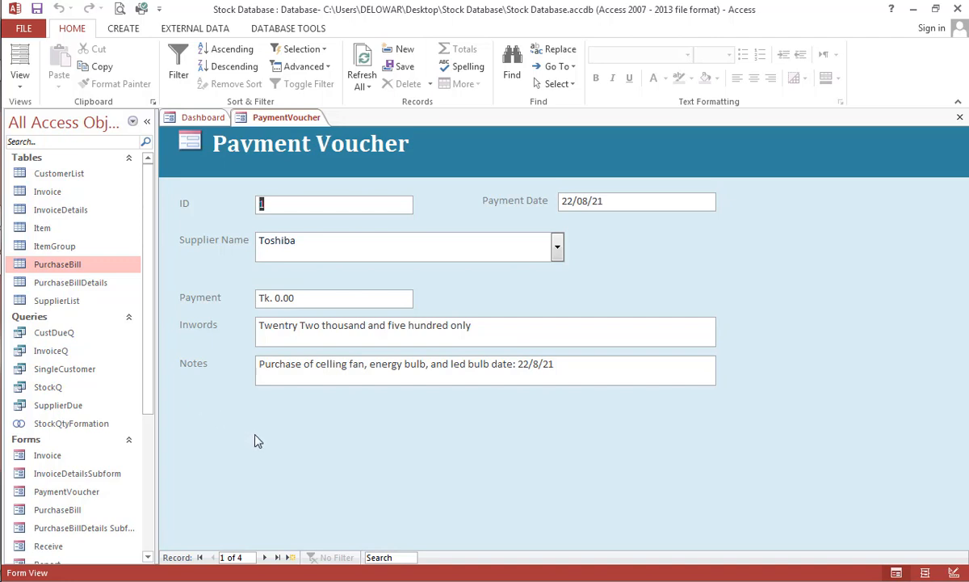
{"action": "left_click", "coordinate": [340, 324]}
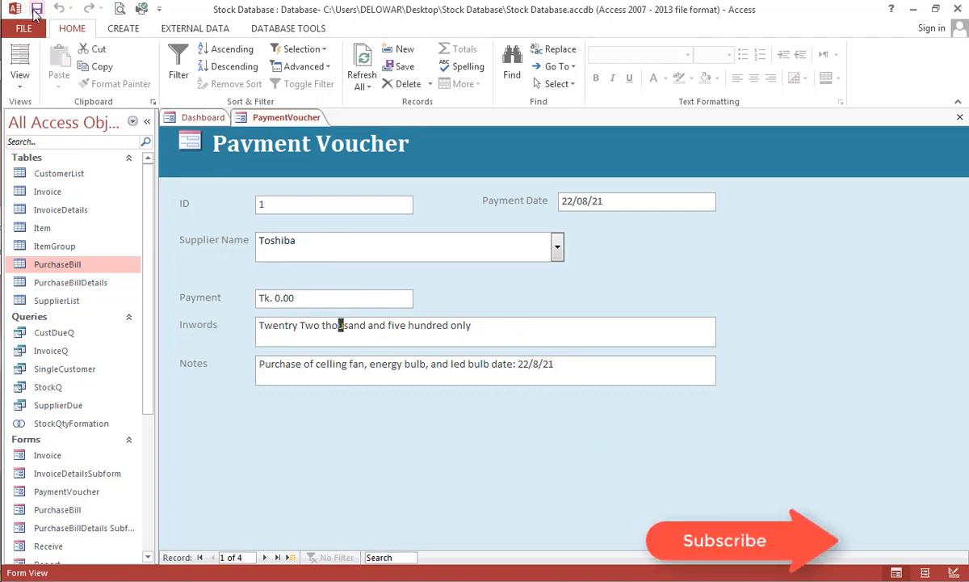
{"action": "left_click", "coordinate": [37, 9]}
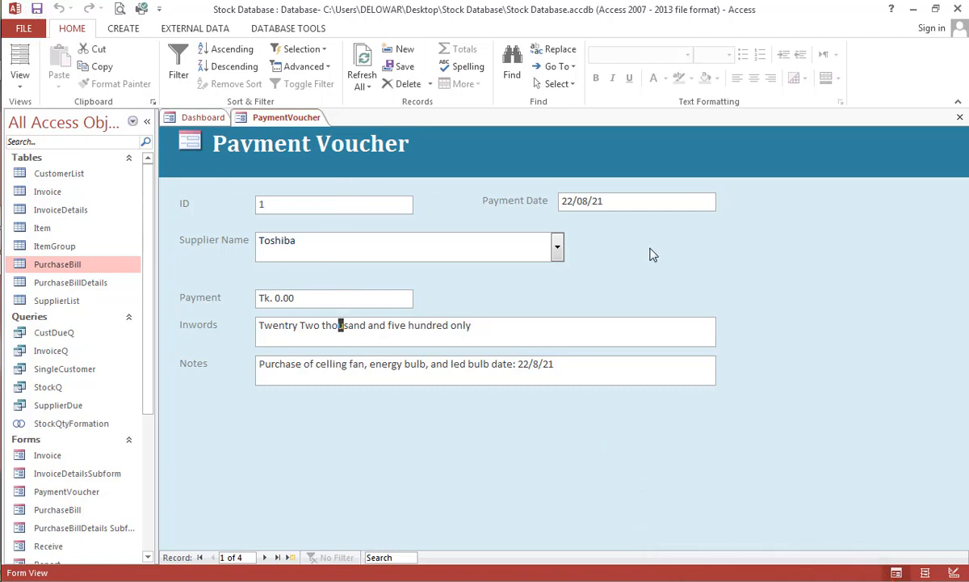
{"action": "left_click", "coordinate": [959, 117]}
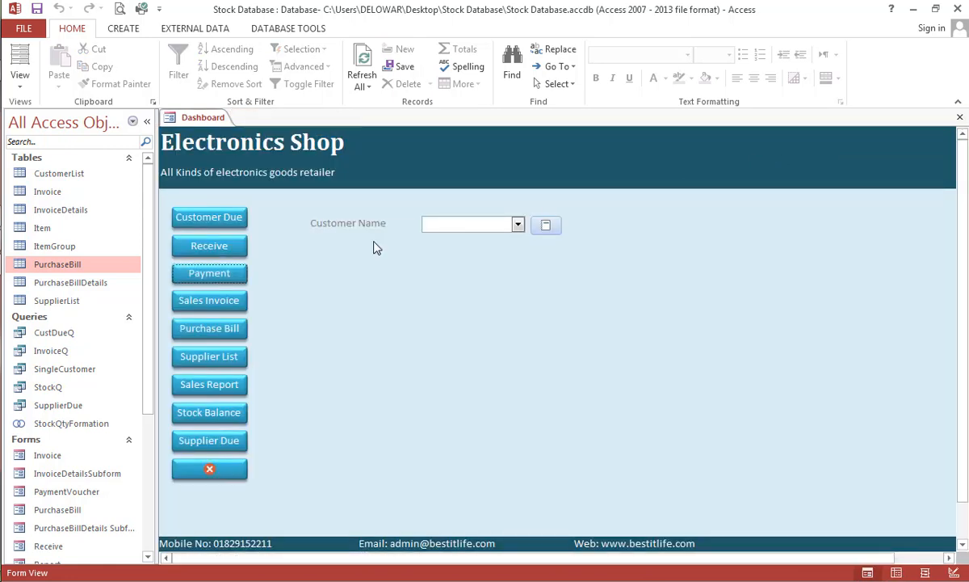
{"action": "left_click", "coordinate": [232, 276]}
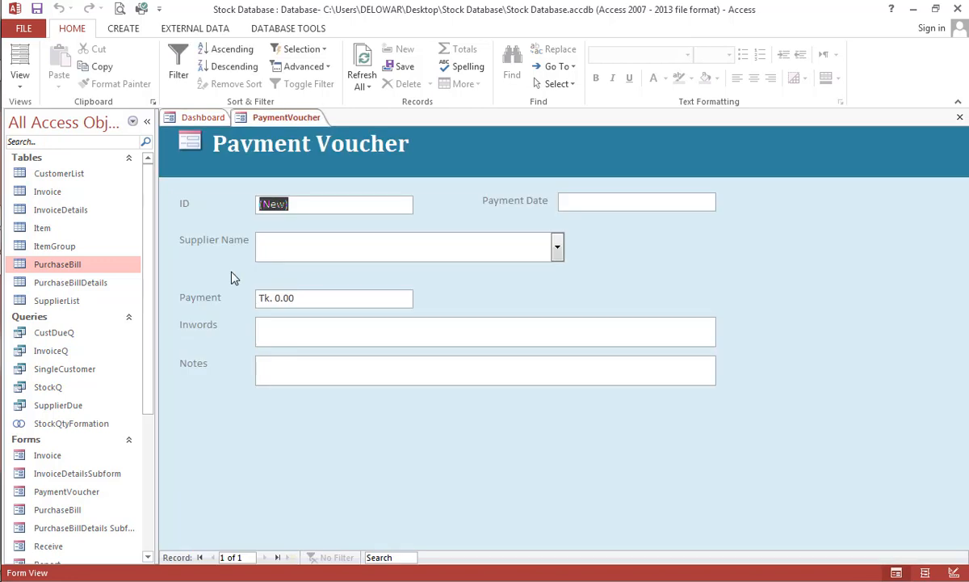
Date the new payment voucher 30/09/21 using today's date and choose Toshiba as its supplier
{"action": "left_click", "coordinate": [622, 204]}
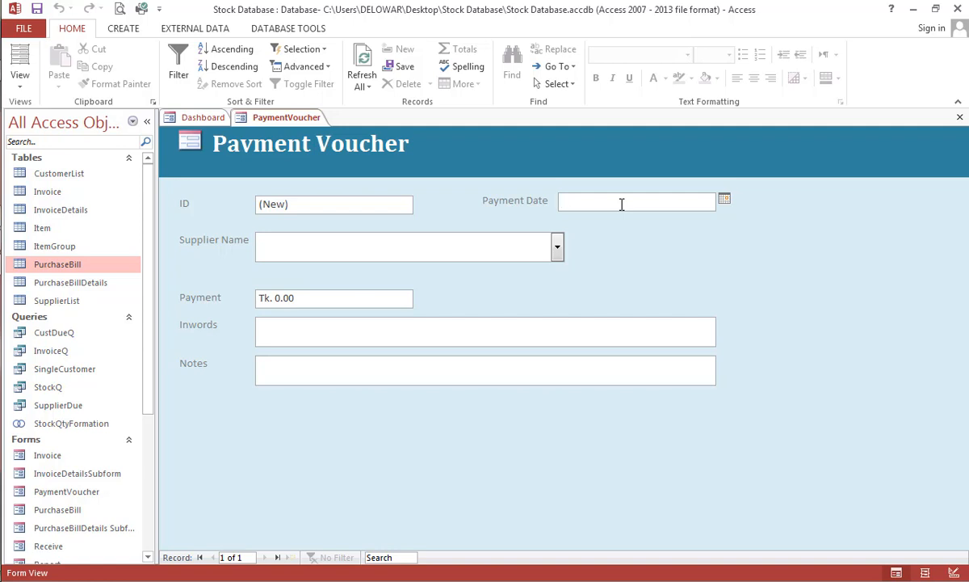
{"action": "left_click", "coordinate": [724, 201]}
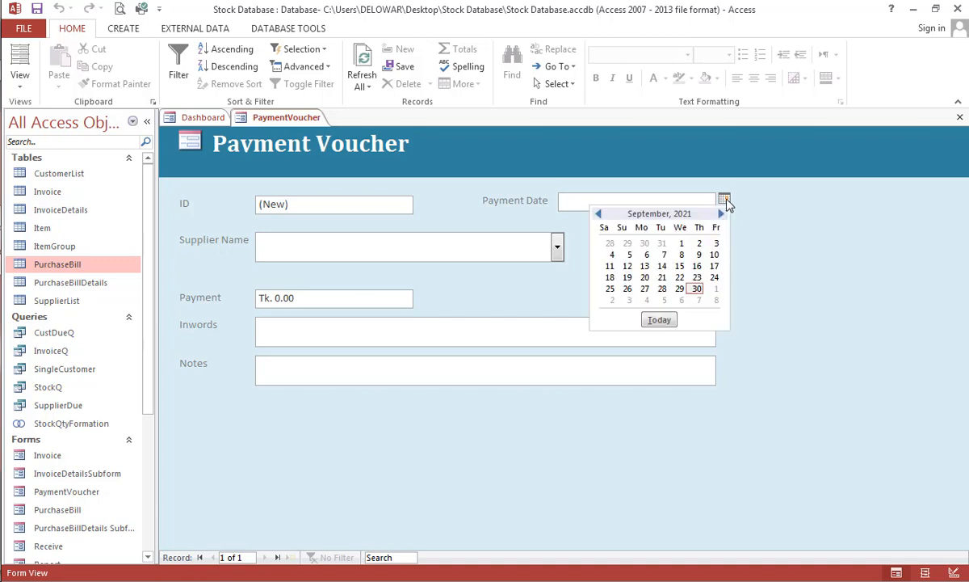
{"action": "left_click", "coordinate": [659, 321]}
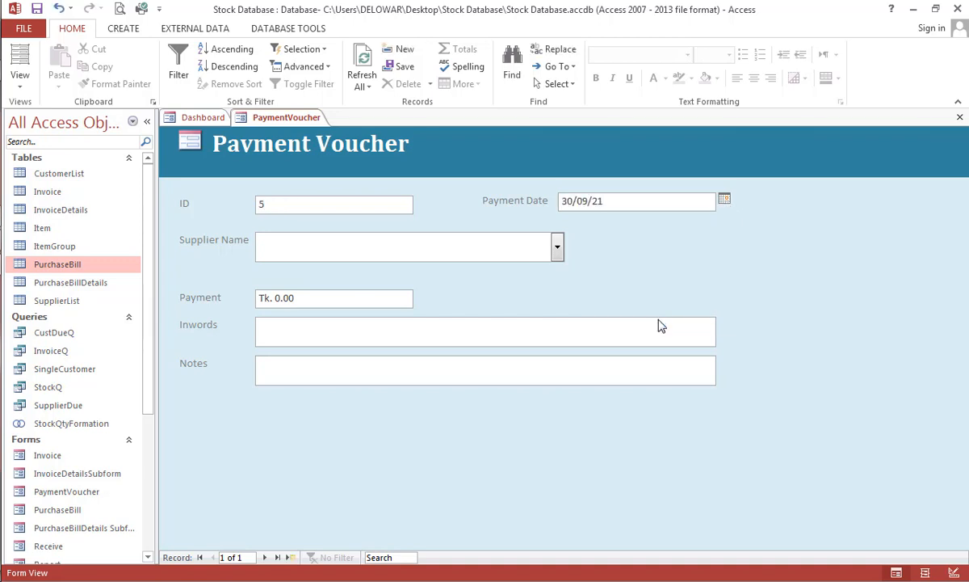
{"action": "left_click", "coordinate": [558, 248]}
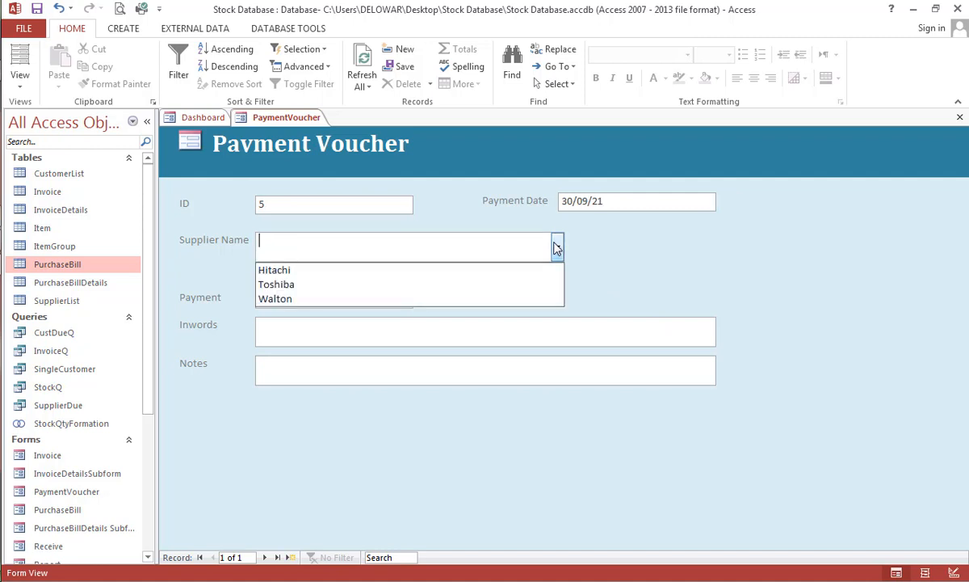
{"action": "left_click", "coordinate": [450, 284]}
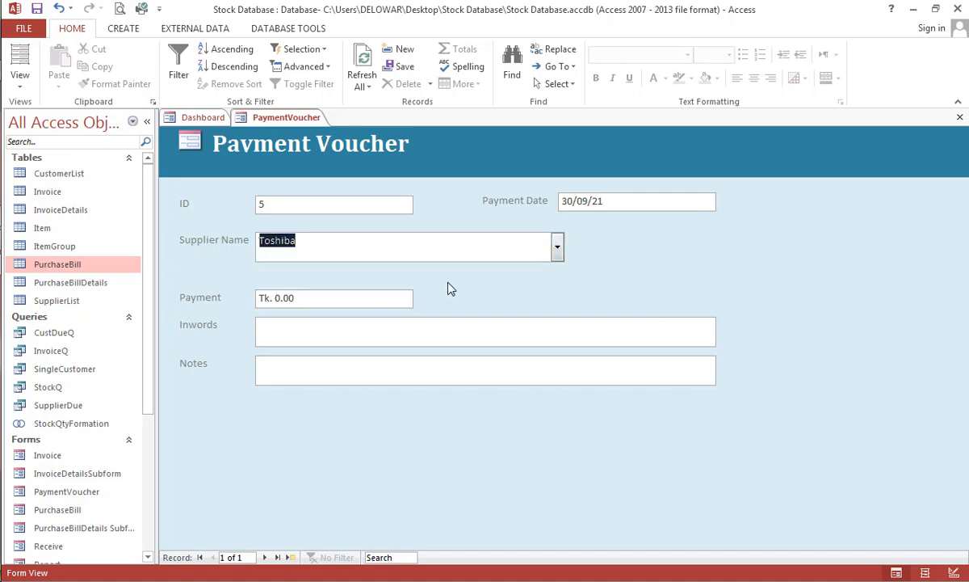
Set the Toshiba voucher's Payment to 20000 and fill Inwords with "Twenty thousand only"
{"action": "left_click", "coordinate": [342, 293]}
{"action": "key", "text": "BackSpace"}
{"action": "key", "text": "BackSpace"}
{"action": "key", "text": "BackSpace"}
{"action": "key", "text": "BackSpace"}
{"action": "key", "text": "BackSpace"}
{"action": "key", "text": "BackSpace"}
{"action": "key", "text": "BackSpace"}
{"action": "key", "text": "BackSpace"}
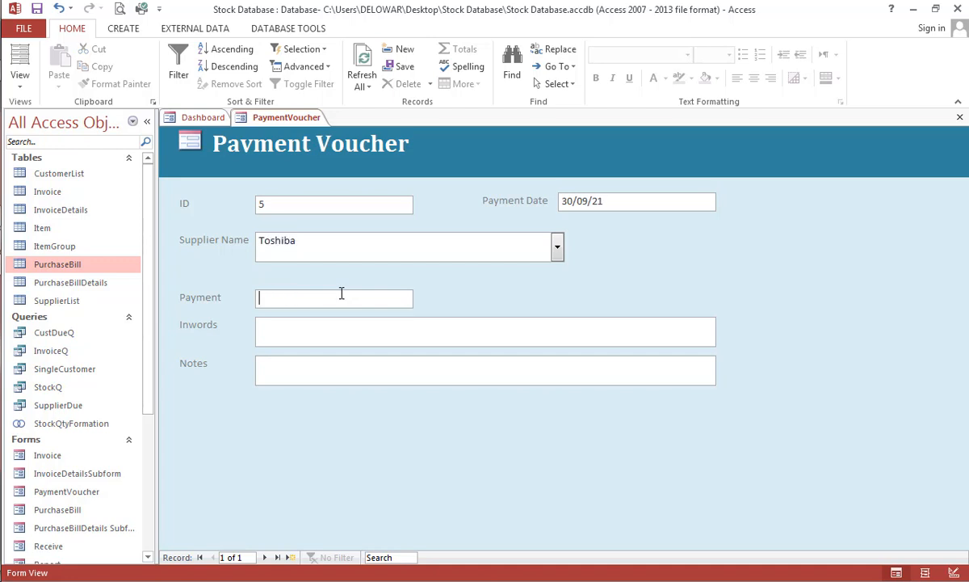
{"action": "type", "text": "20000"}
{"action": "key", "text": "Tab"}
{"action": "type", "text": "Twent"}
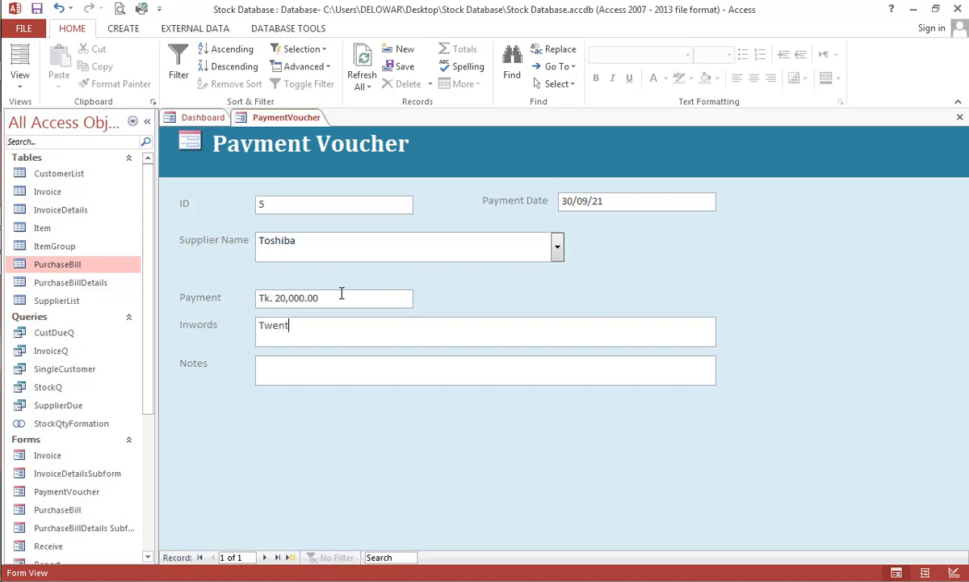
{"action": "type", "text": "y thousan"}
{"action": "key", "text": "BackSpace"}
{"action": "key", "text": "BackSpace"}
{"action": "type", "text": "and only"}
Enter "previous due payment" in the Toshiba voucher's Notes and advance to a new record
{"action": "key", "text": "Tab"}
{"action": "type", "text": "due "}
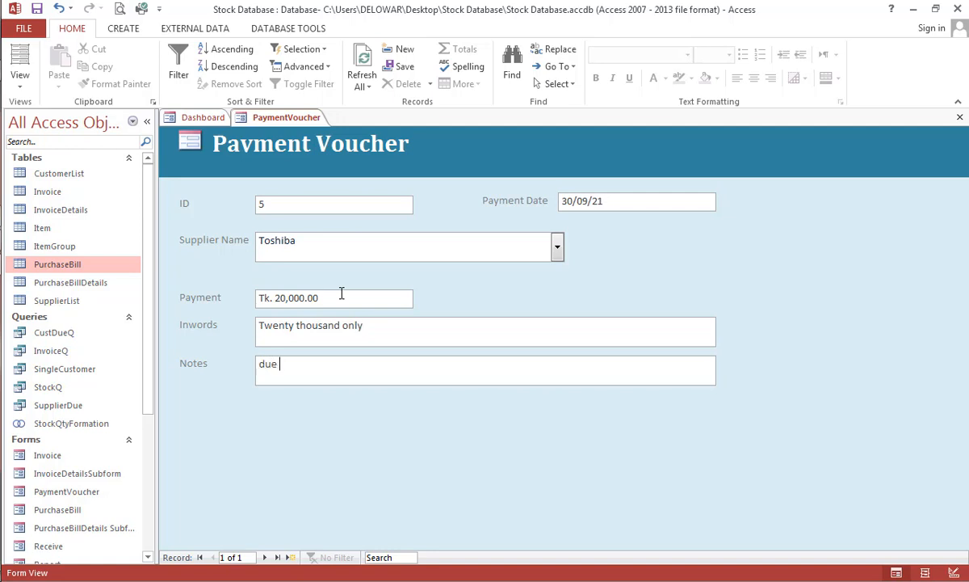
{"action": "type", "text": "payment"}
{"action": "key", "text": "Home"}
{"action": "type", "text": "previou"}
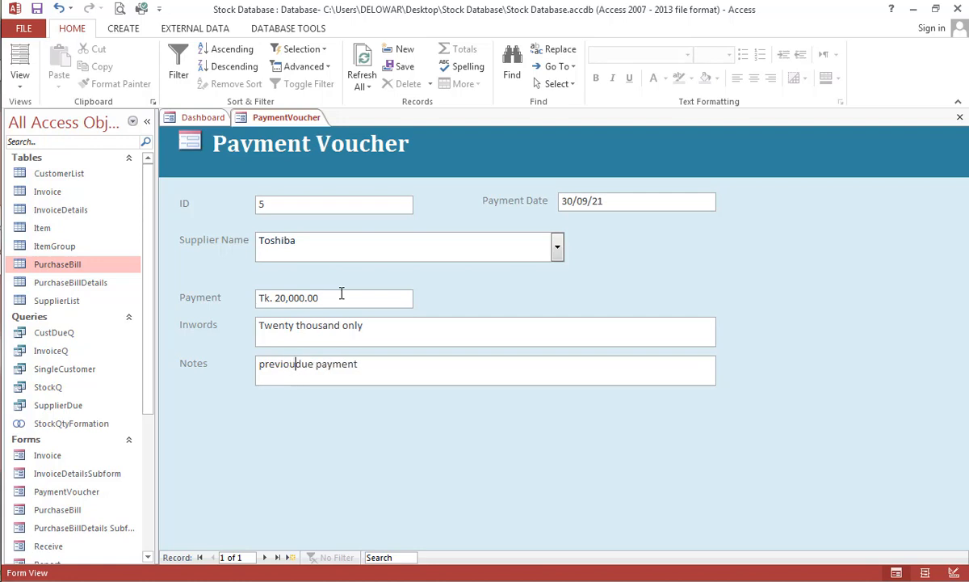
{"action": "type", "text": "s"}
{"action": "key", "text": "Tab"}
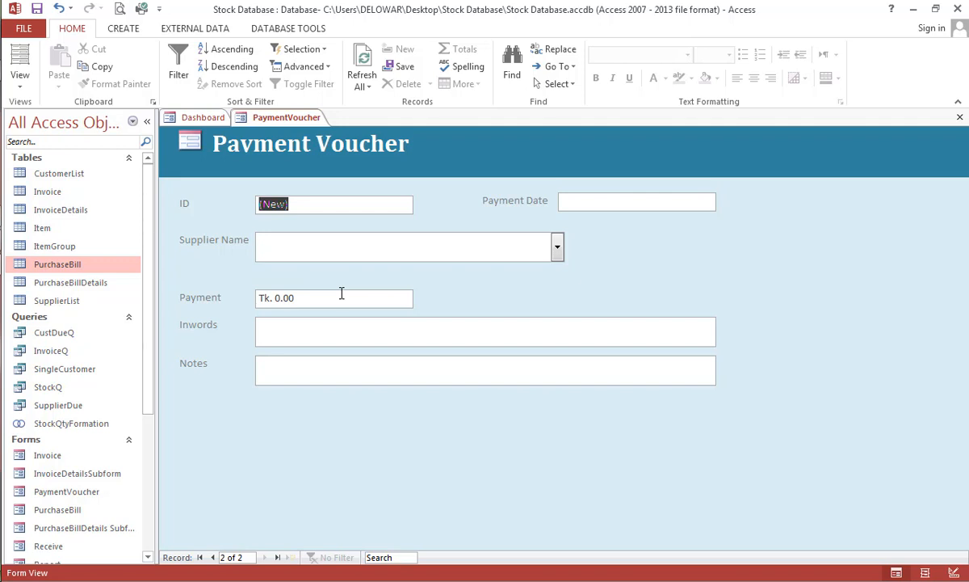
Date the second payment voucher 30/09/21 using today's date and choose Walton as its supplier
{"action": "left_click", "coordinate": [610, 201]}
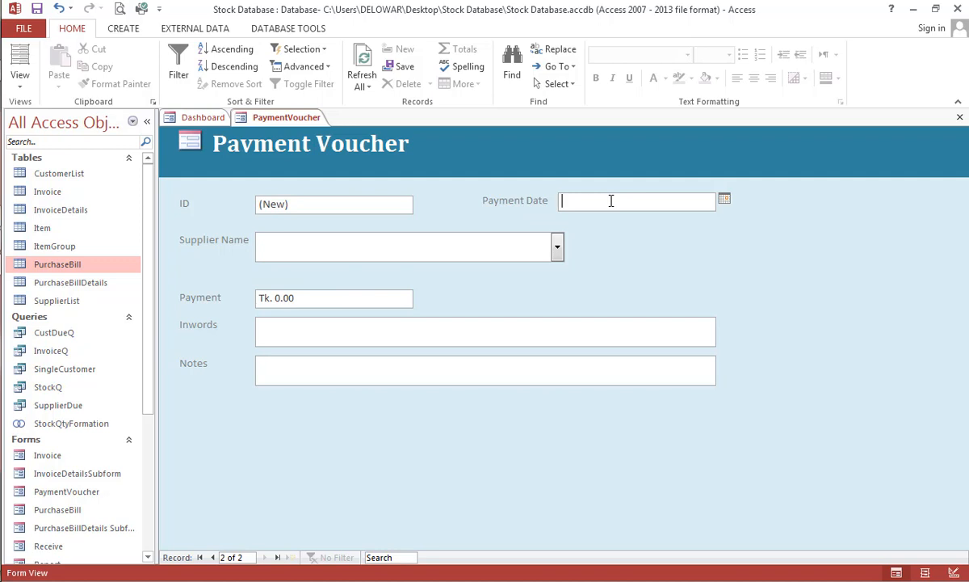
{"action": "left_click", "coordinate": [724, 199]}
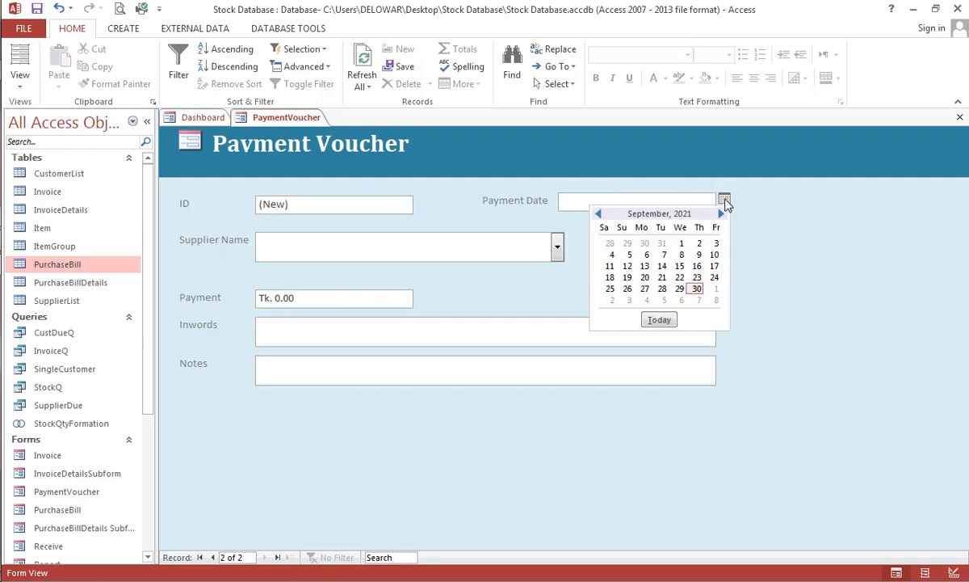
{"action": "left_click", "coordinate": [699, 255]}
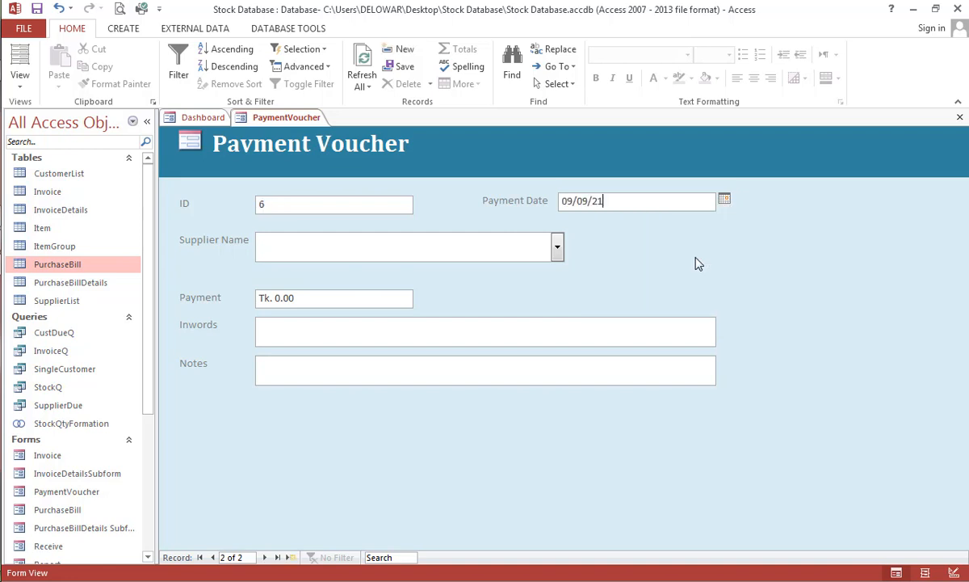
{"action": "left_click", "coordinate": [725, 201]}
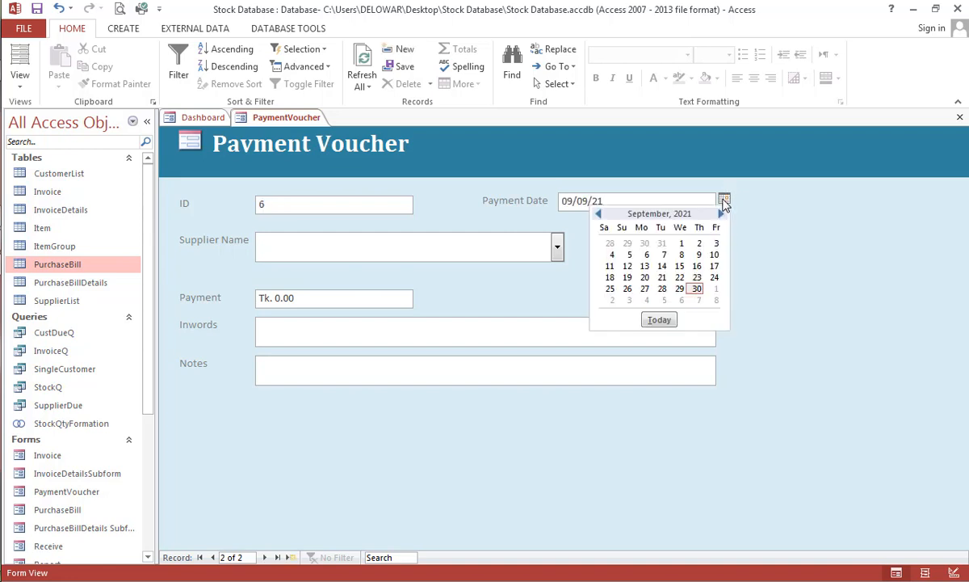
{"action": "left_click", "coordinate": [657, 319]}
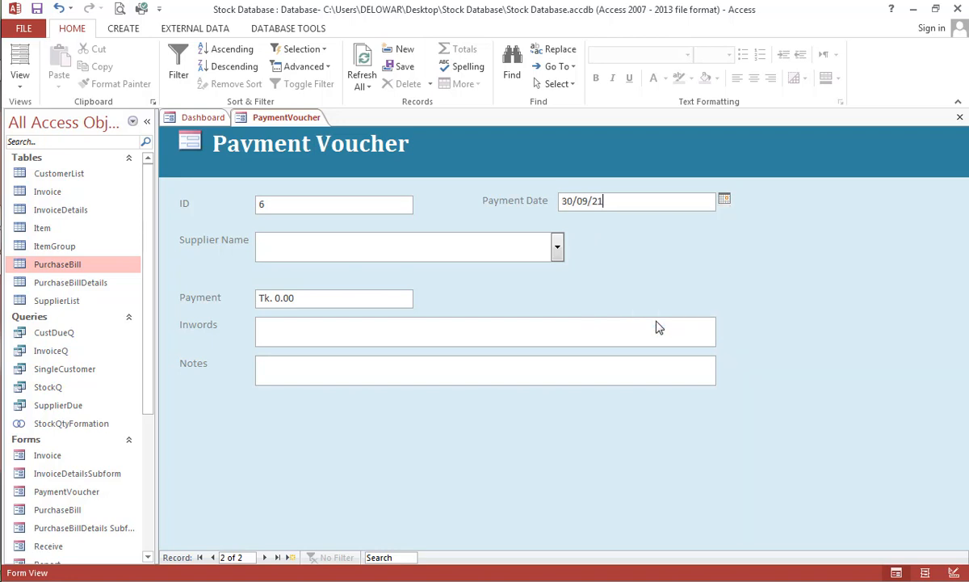
{"action": "left_click", "coordinate": [558, 248]}
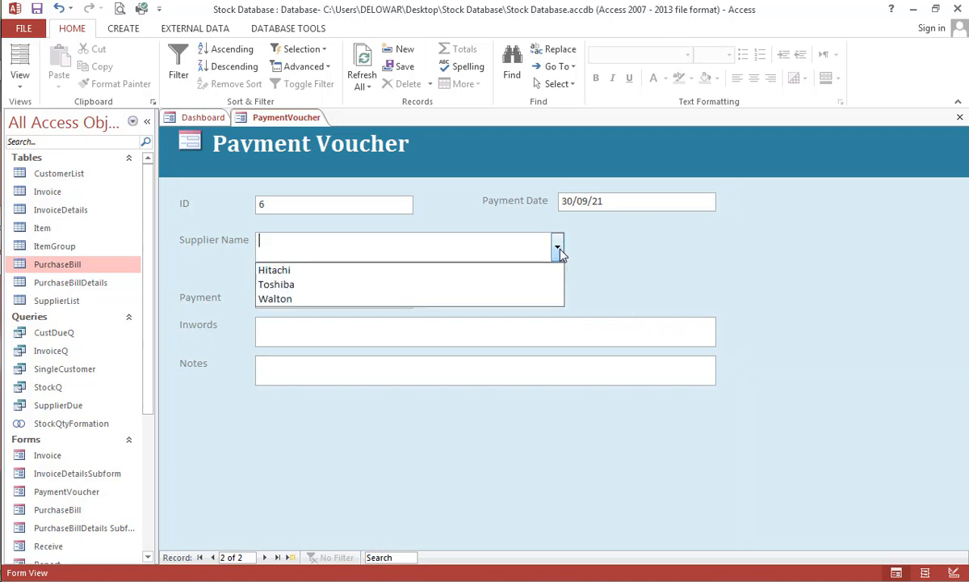
{"action": "left_click", "coordinate": [450, 301]}
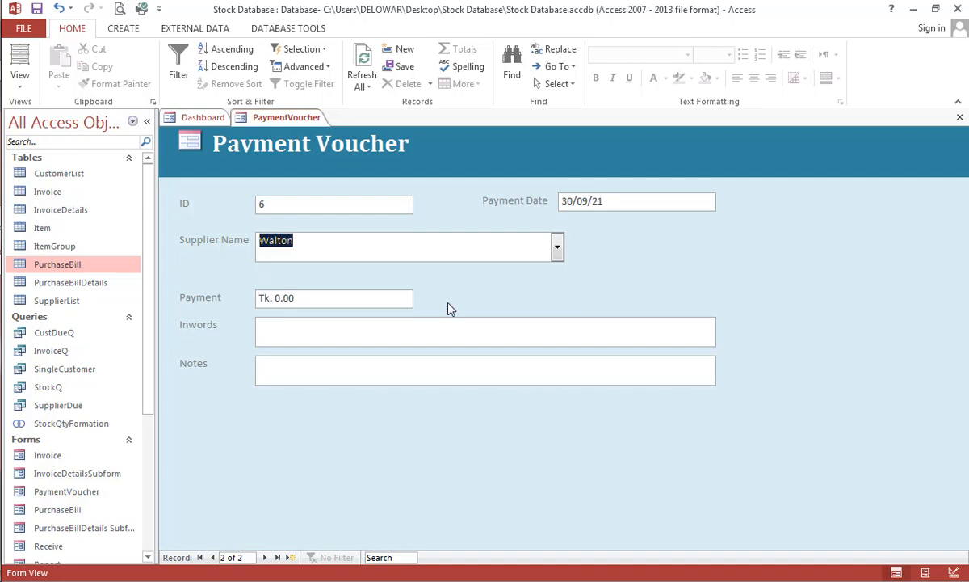
Set the Walton voucher's Payment to 5000 and fill Inwords with "Five Thousand only"
{"action": "left_click", "coordinate": [324, 299]}
{"action": "key", "text": "BackSpace"}
{"action": "key", "text": "BackSpace"}
{"action": "key", "text": "BackSpace"}
{"action": "key", "text": "BackSpace"}
{"action": "key", "text": "BackSpace"}
{"action": "key", "text": "BackSpace"}
{"action": "key", "text": "BackSpace"}
{"action": "key", "text": "BackSpace"}
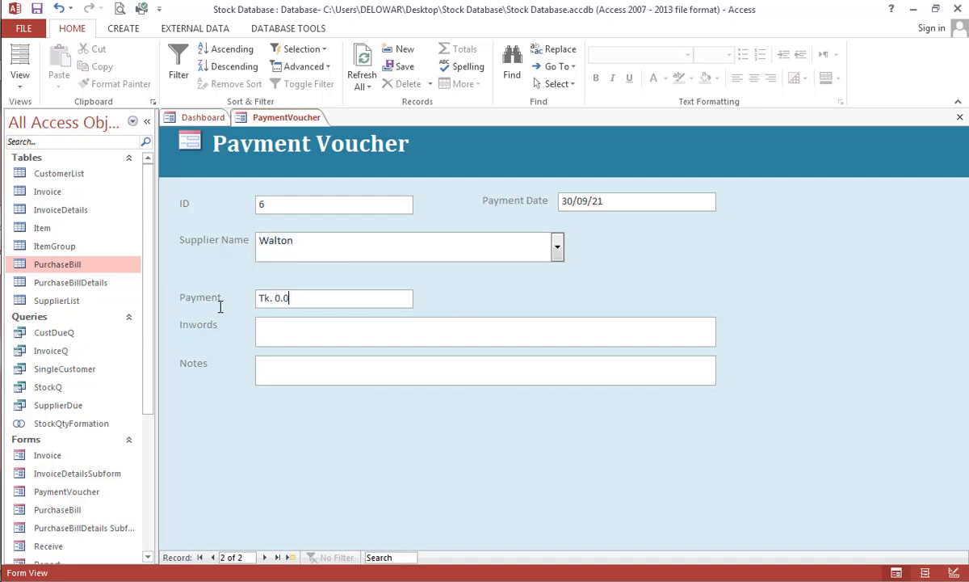
{"action": "type", "text": "5000"}
{"action": "key", "text": "Tab"}
{"action": "type", "text": "Five Thousand only"}
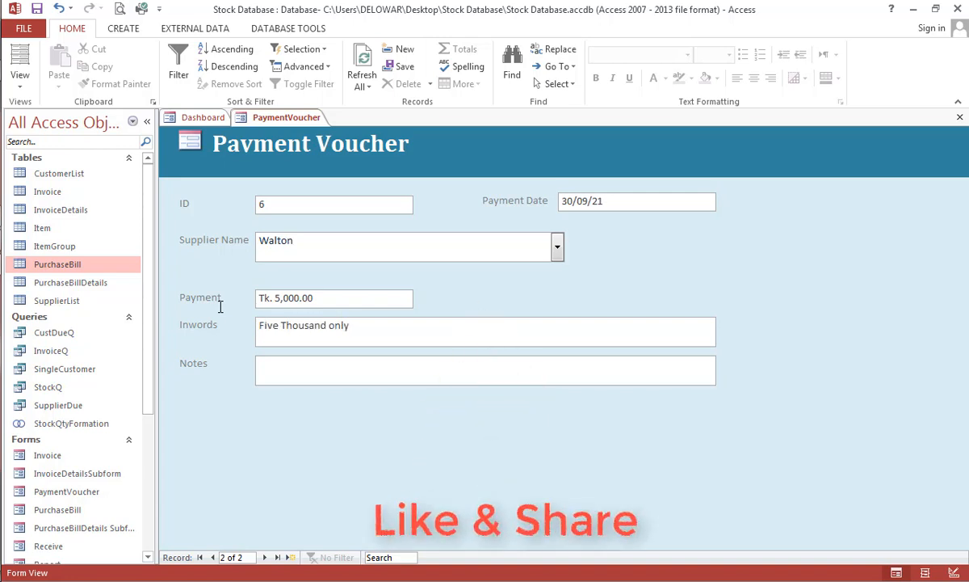
Enter "previous due payment" in the Walton voucher's Notes, save the record and close the PaymentVoucher form
{"action": "key", "text": "Tab"}
{"action": "type", "text": "previous "}
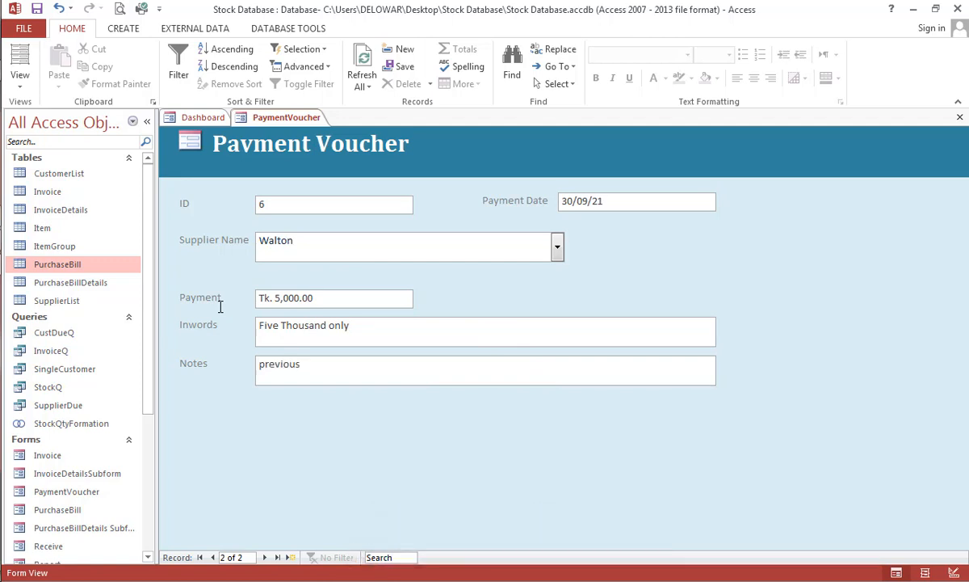
{"action": "type", "text": "due payment"}
{"action": "key", "text": "Tab"}
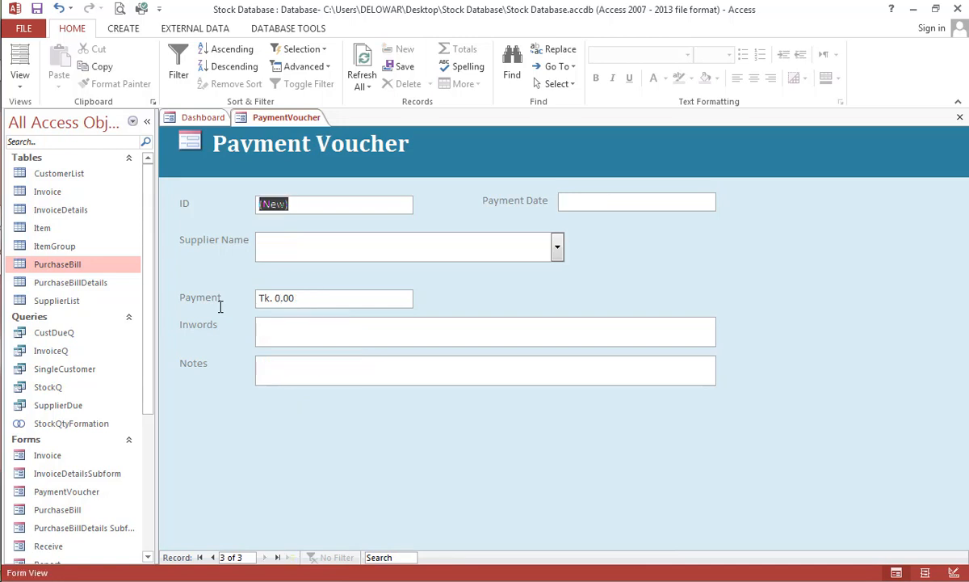
{"action": "left_click", "coordinate": [960, 117]}
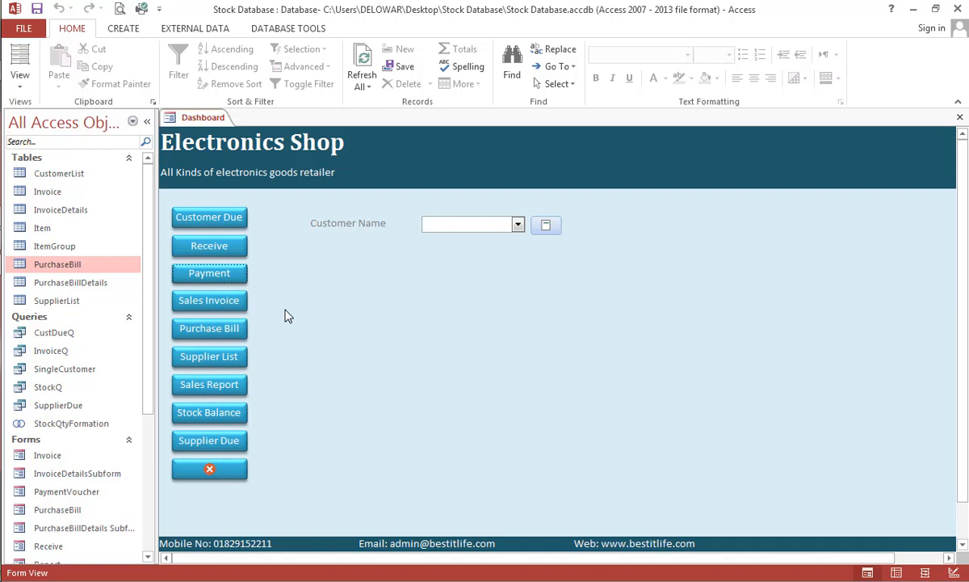
Open the PurchaseBill table, examine the payment entries for Toshiba and Walton, and close the table
{"action": "double_click", "coordinate": [58, 267]}
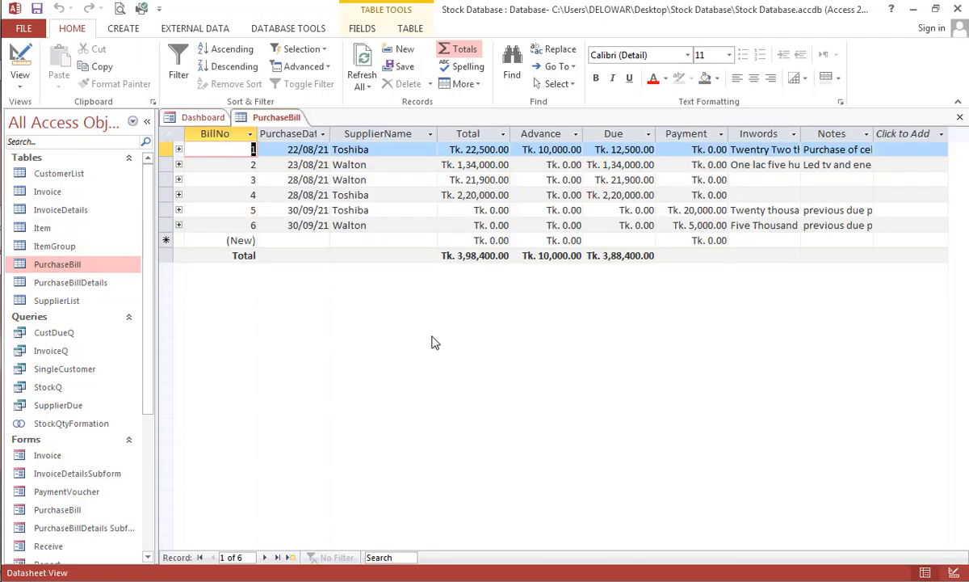
{"action": "left_click", "coordinate": [710, 210]}
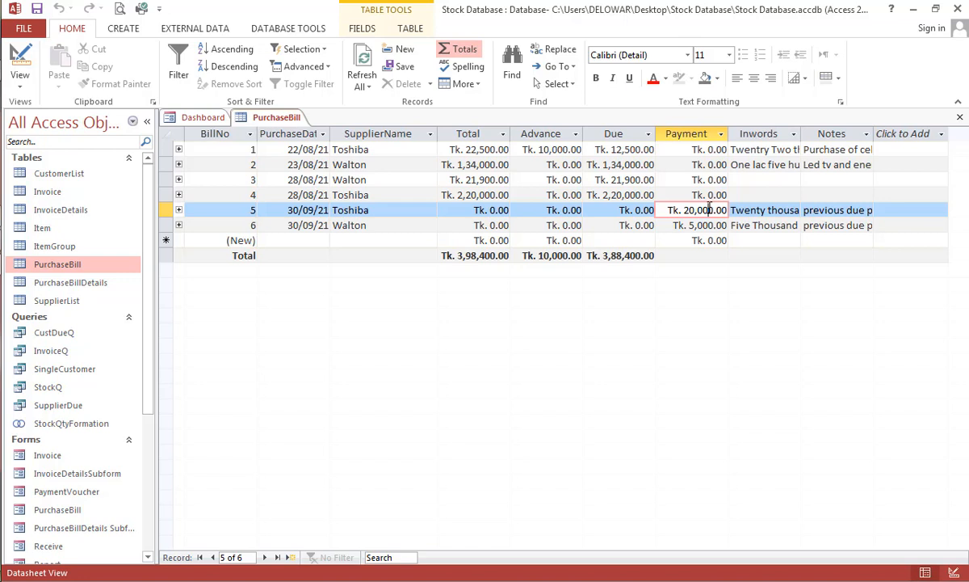
{"action": "left_click", "coordinate": [773, 224]}
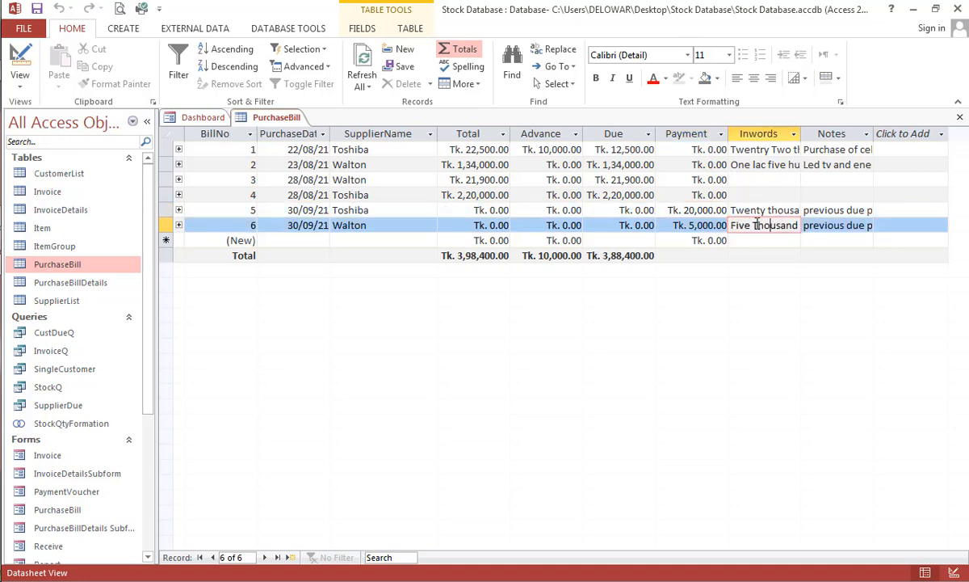
{"action": "left_click", "coordinate": [713, 226]}
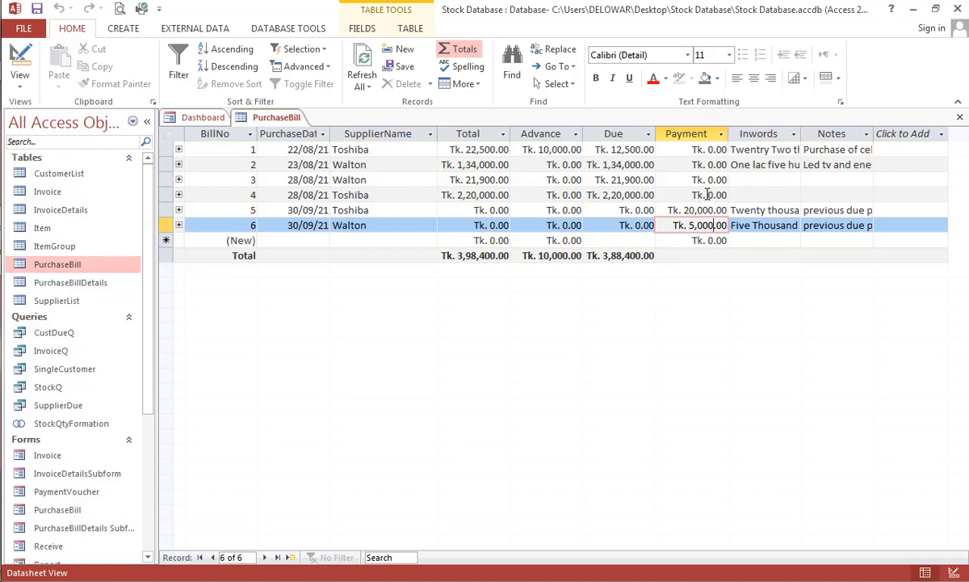
{"action": "left_click", "coordinate": [959, 117]}
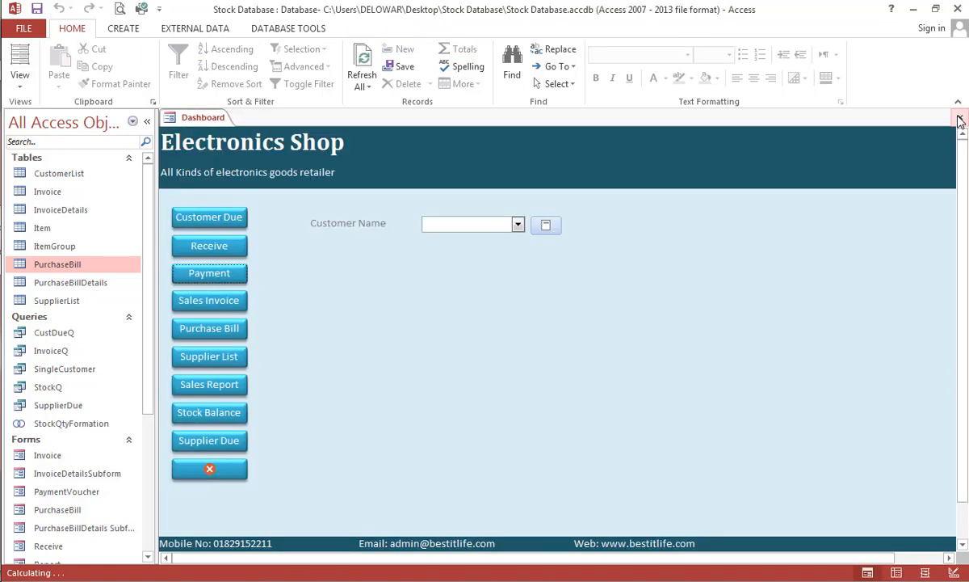